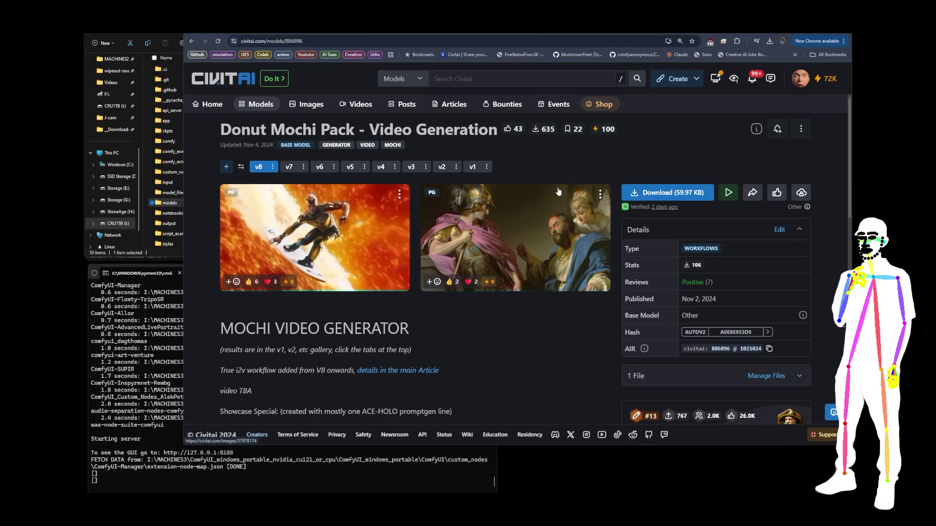
Step: Expand the Donut Mochi Pack description and read down to the Current leader and tile-optimisation notes
scroll(559, 192, down, 3)
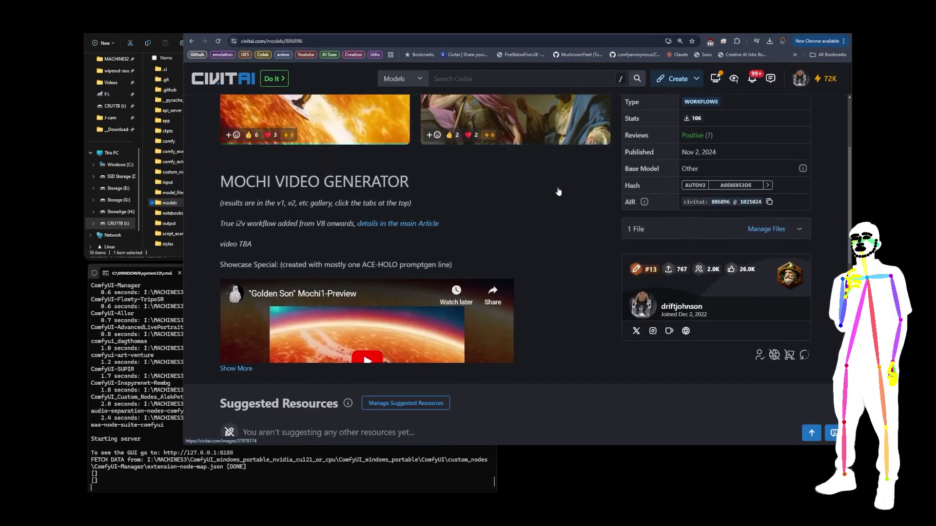
click(234, 369)
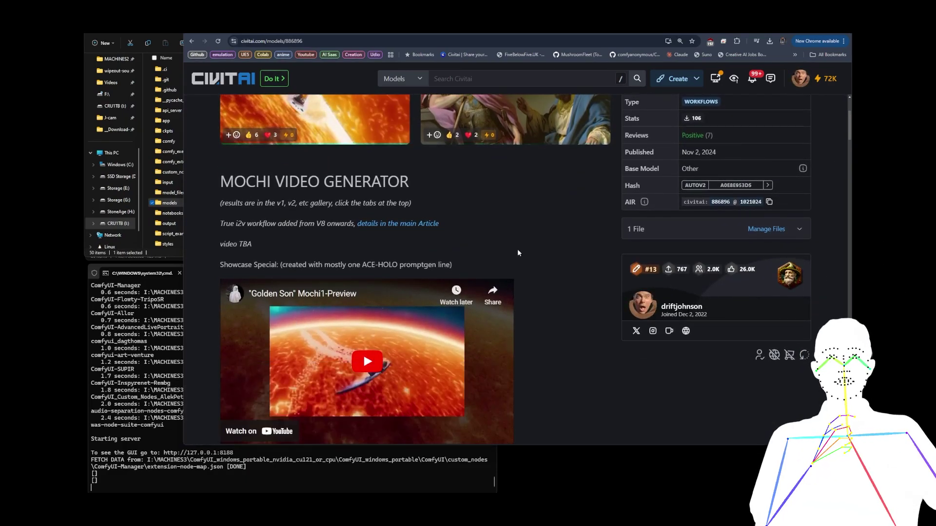
scroll(517, 250, down, 1)
scroll(518, 253, down, 1)
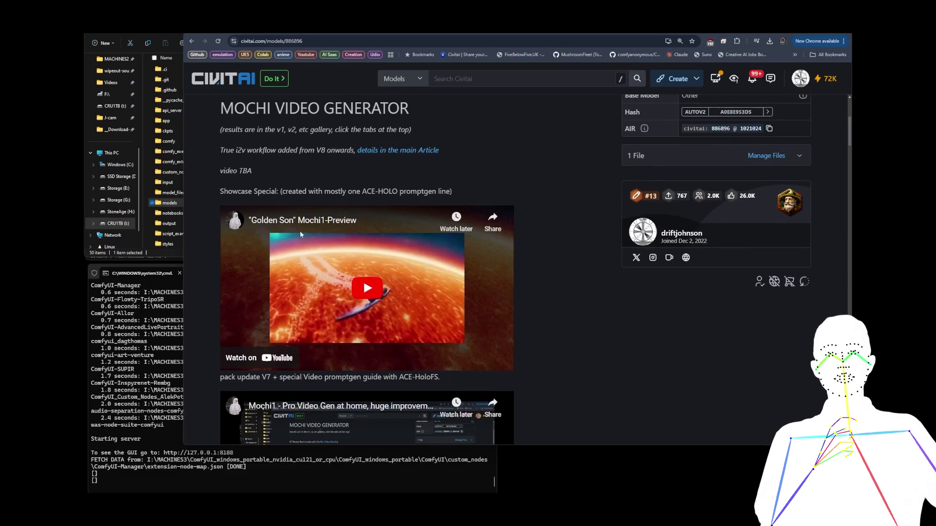
scroll(577, 209, down, 4)
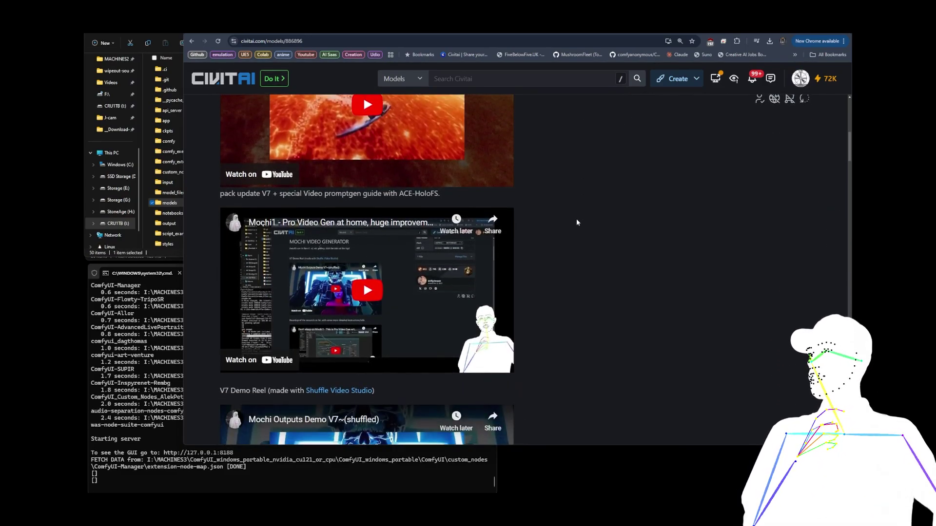
scroll(539, 236, down, 5)
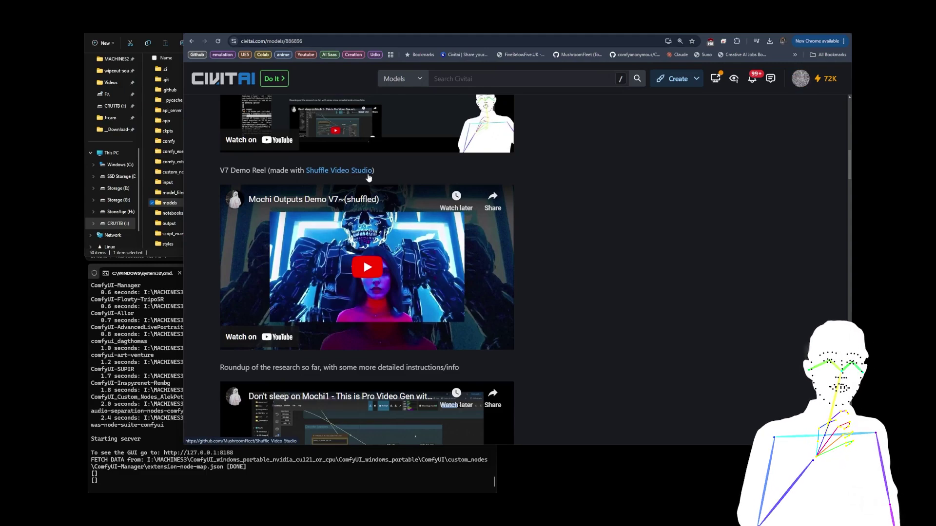
scroll(514, 173, down, 5)
scroll(514, 173, down, 5)
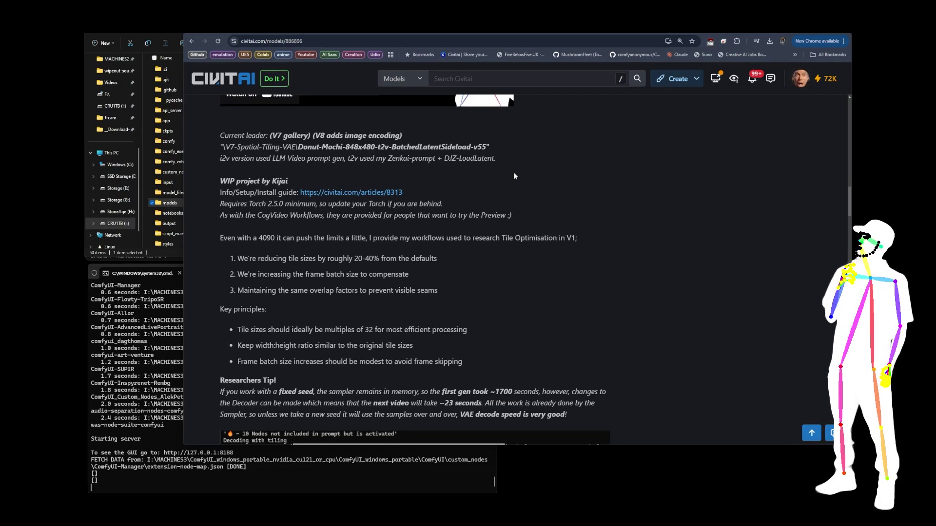
Step: Highlight the V1 Workflows heading and the Decoder-Research prefix, then return to the page top
scroll(513, 176, down, 1)
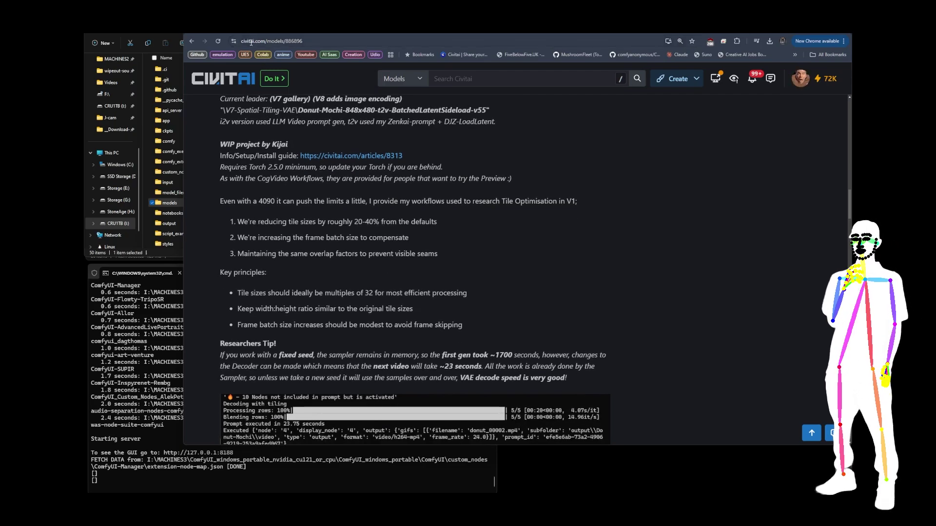
scroll(617, 151, down, 4)
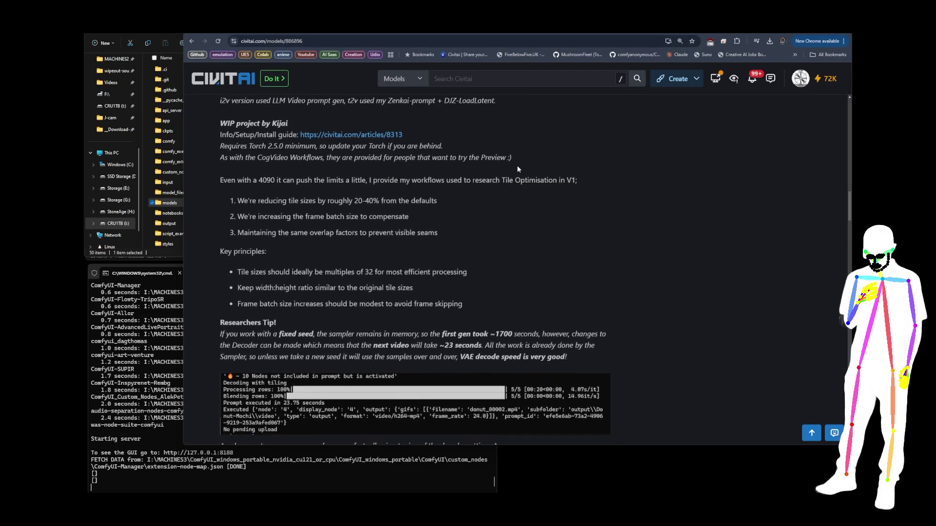
scroll(645, 153, down, 1)
scroll(645, 153, down, 5)
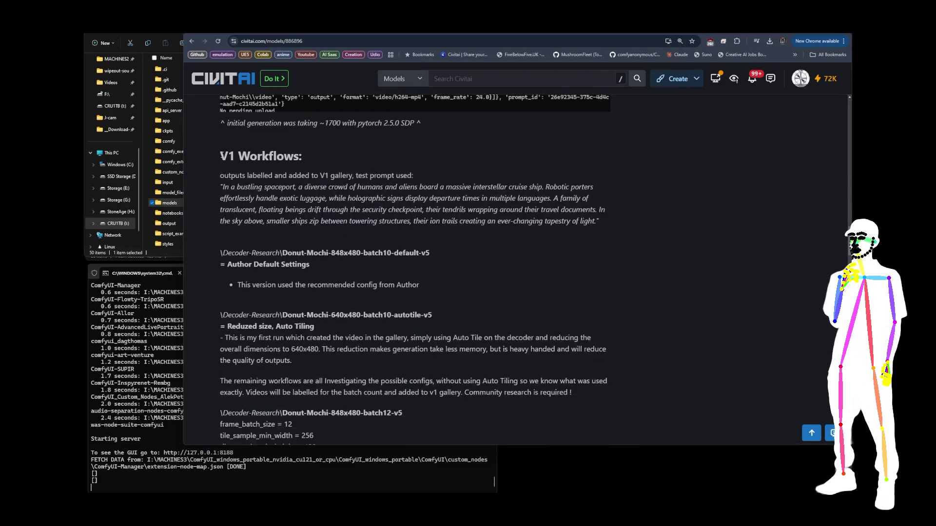
drag(217, 156, 345, 171)
click(406, 187)
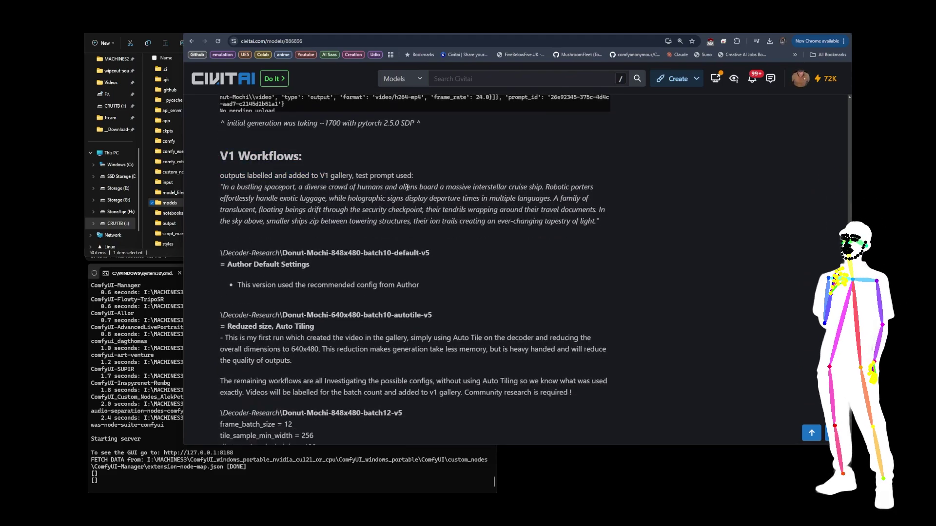
drag(221, 253, 282, 253)
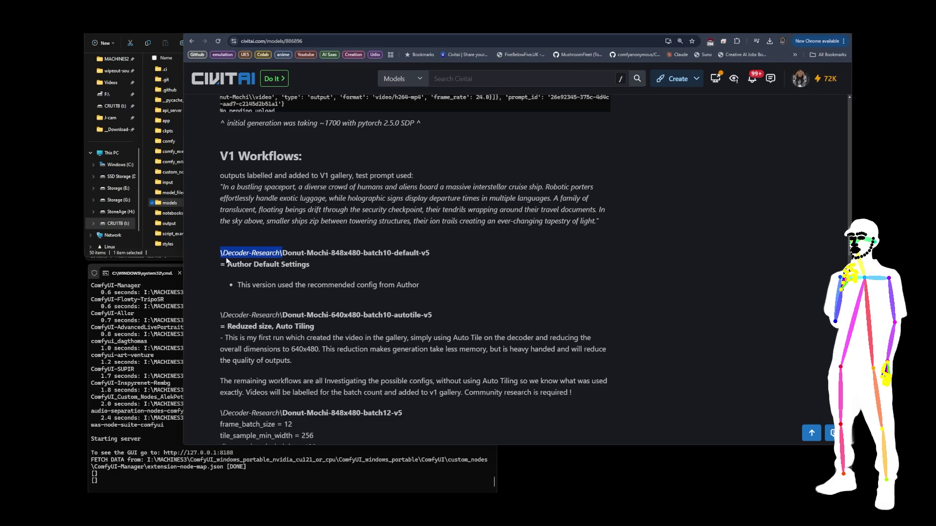
scroll(413, 259, up, 20)
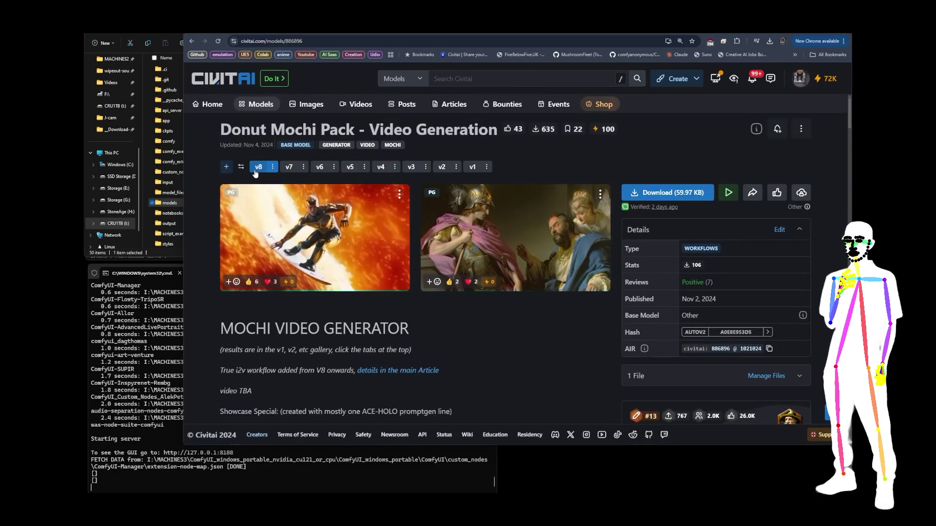
Step: Move past the V1 Workflows notes, marking prefixes, down to the V2 CFG-Research batch16-CFG7 notes
scroll(370, 215, down, 10)
scroll(455, 209, down, 15)
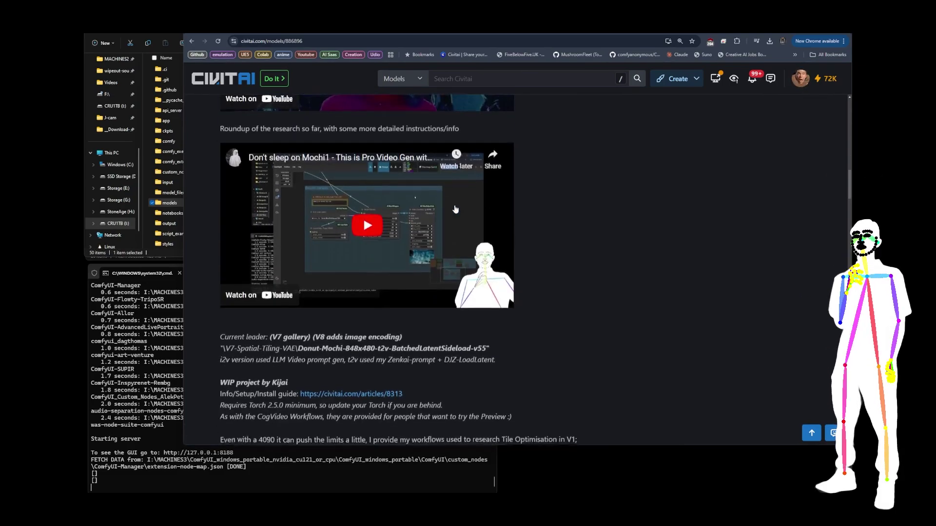
scroll(455, 209, down, 9)
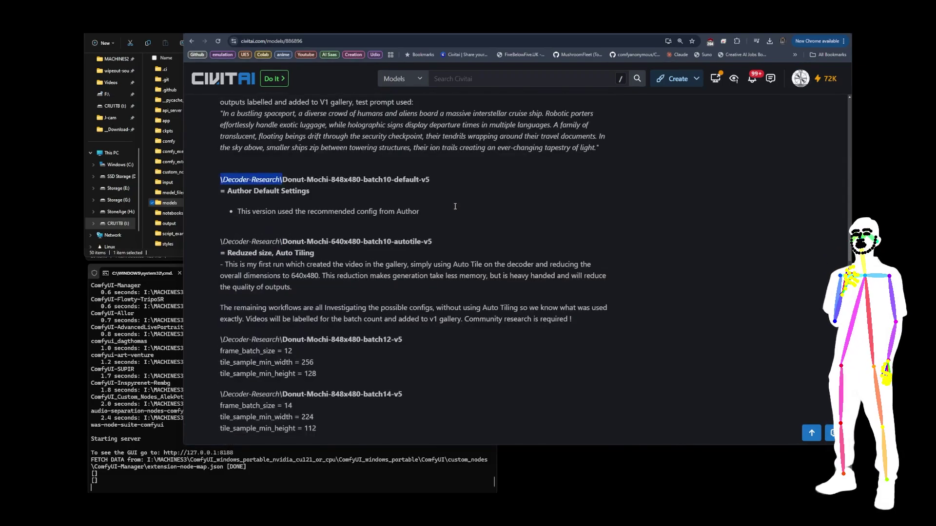
click(223, 179)
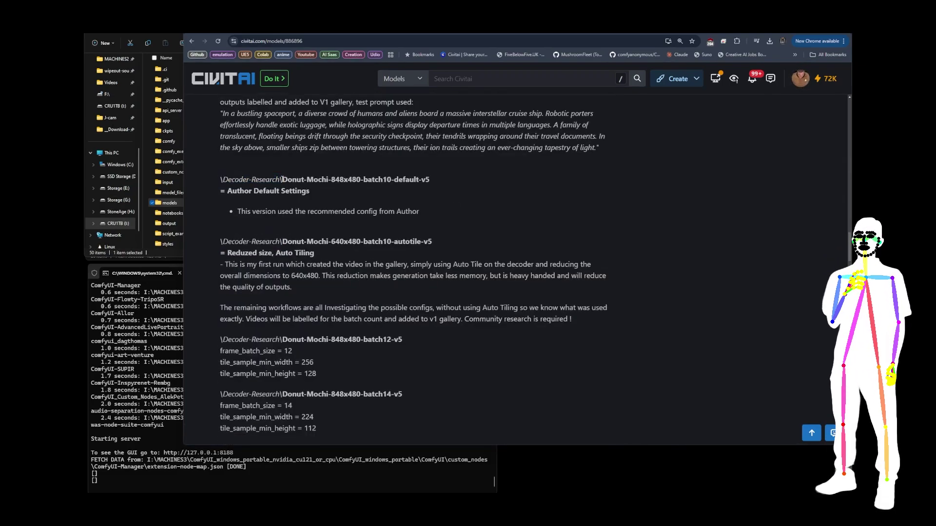
scroll(281, 179, up, 5)
drag(220, 303, 235, 303)
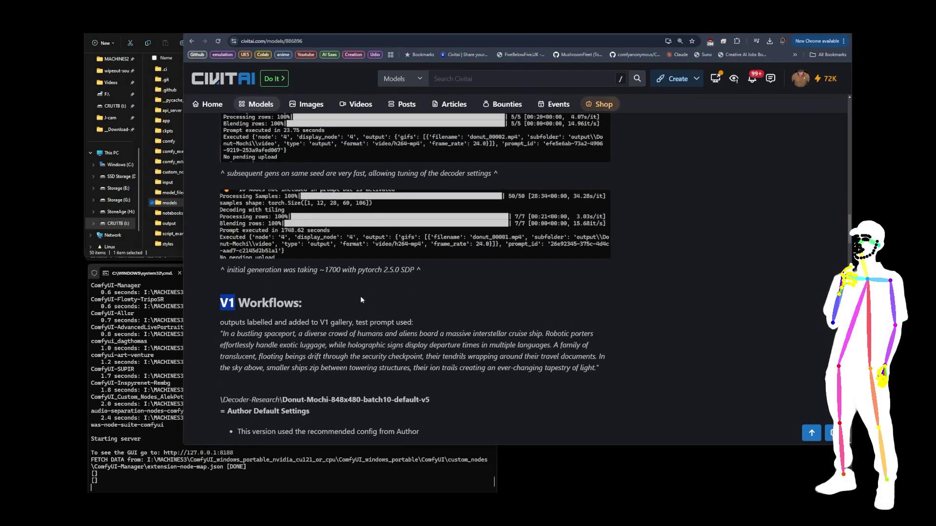
scroll(375, 293, down, 2)
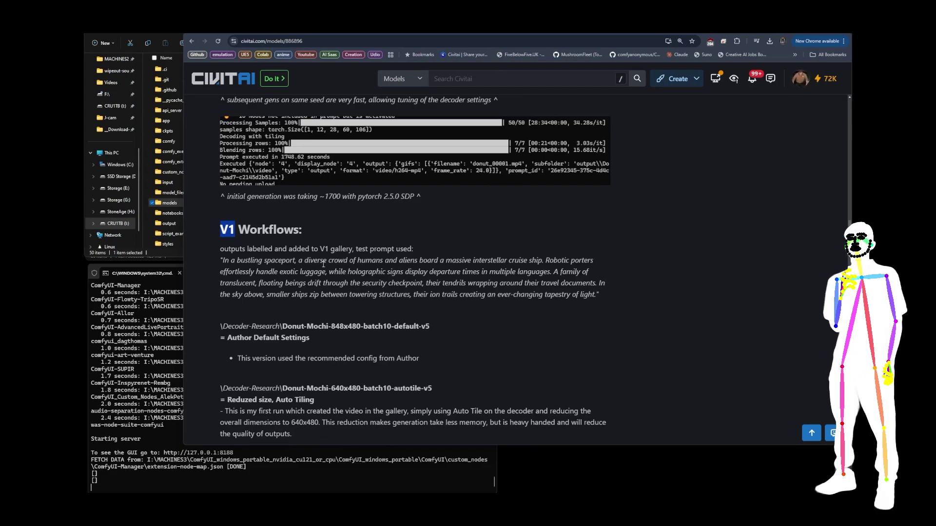
scroll(356, 348, down, 1)
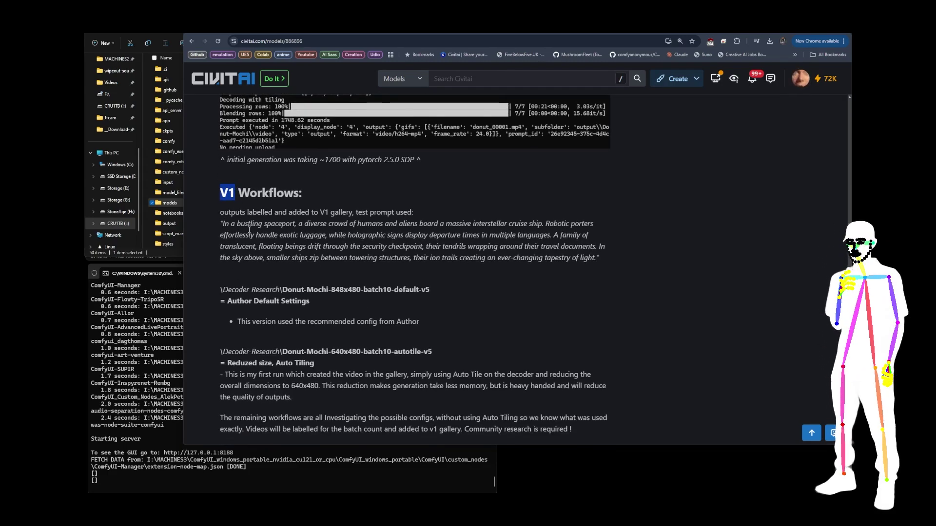
drag(220, 289, 285, 289)
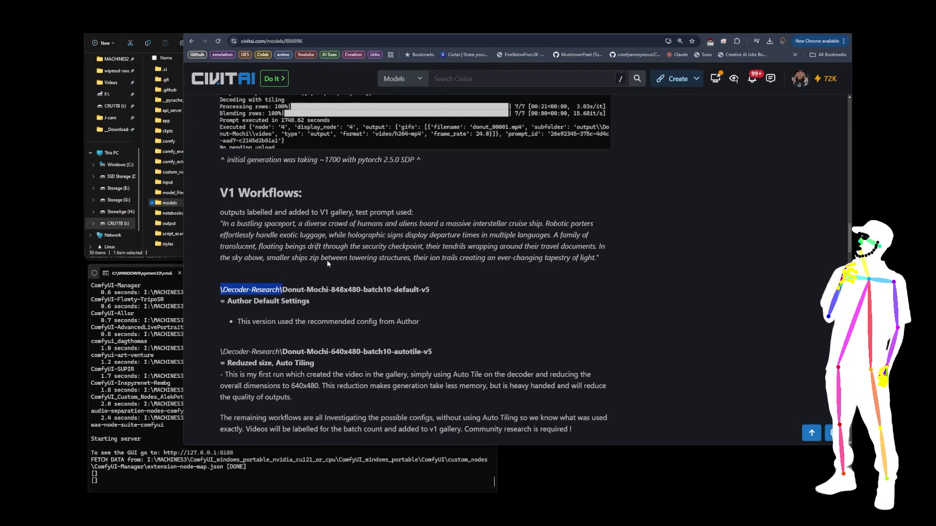
scroll(327, 258, down, 5)
scroll(329, 257, down, 10)
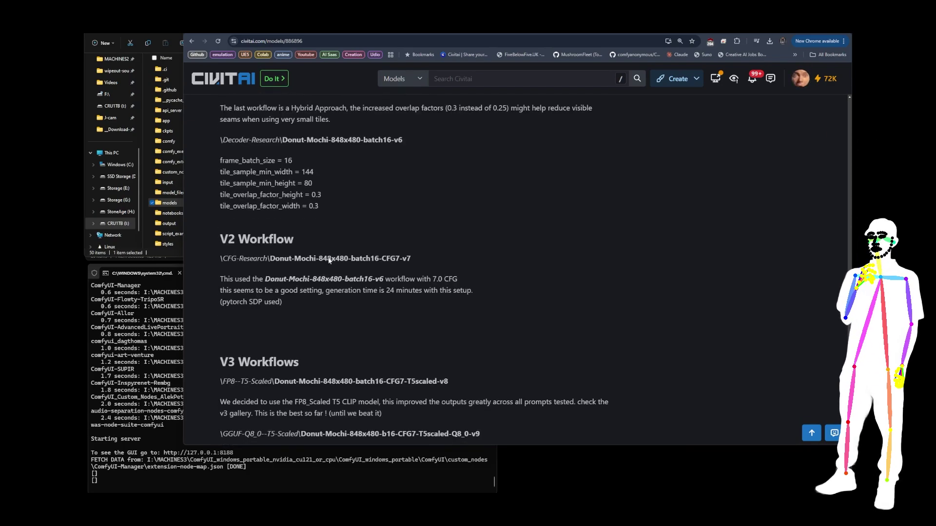
Step: Highlight the CFG-Research, FP8--T5-Scaled and T5-FP16-CPU folder prefixes in the V2–V4 notes
drag(220, 259, 269, 262)
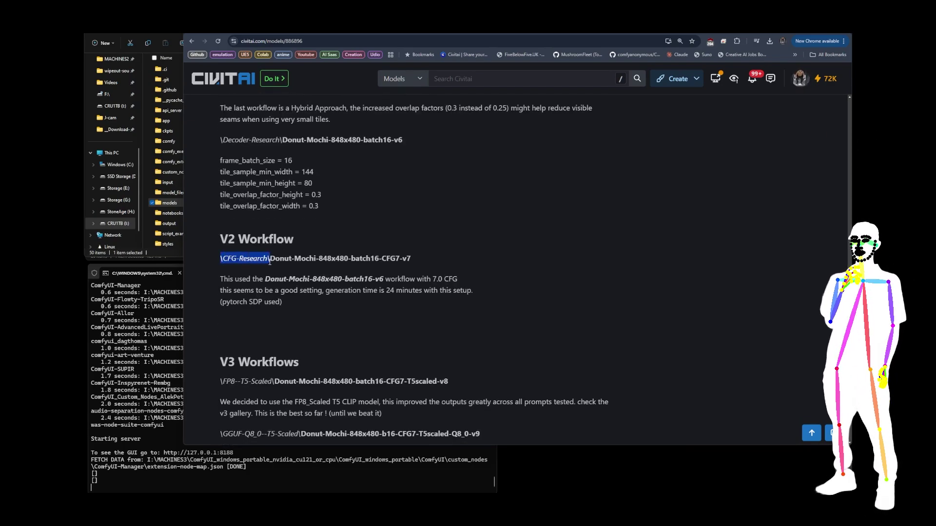
scroll(294, 274, down, 4)
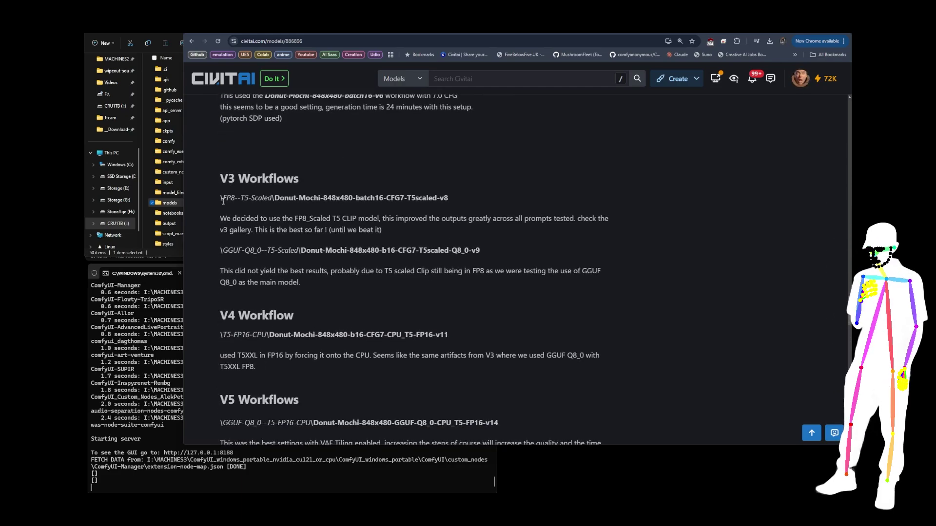
drag(222, 201, 273, 201)
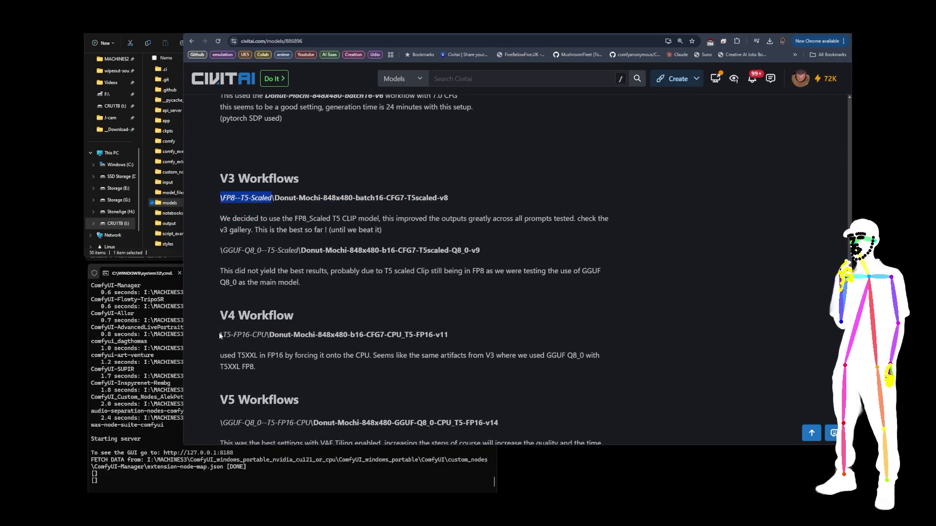
drag(220, 334, 269, 334)
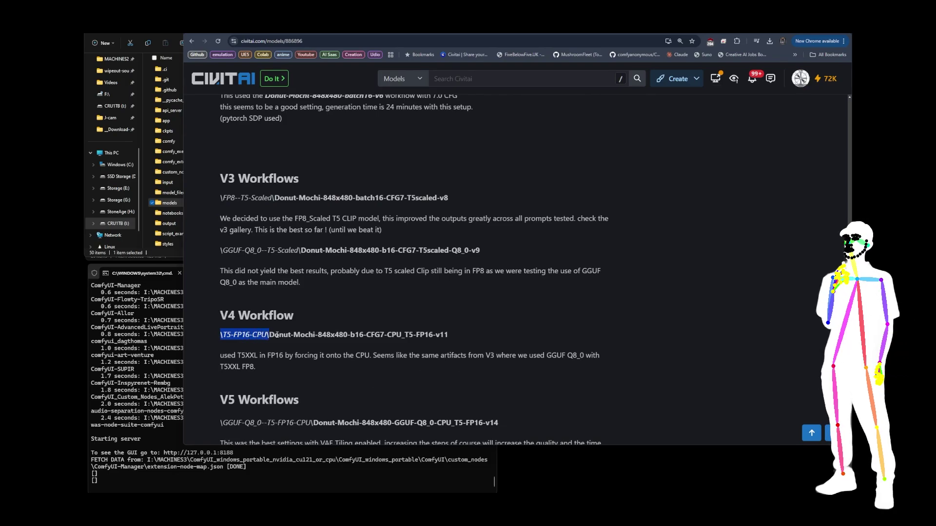
Step: Highlight the GGUF-Q8_0--T5-FP16-CPU prefix, 'VAE Tiling', and the V6 Fast-25-Frames prefix
scroll(276, 335, down, 3)
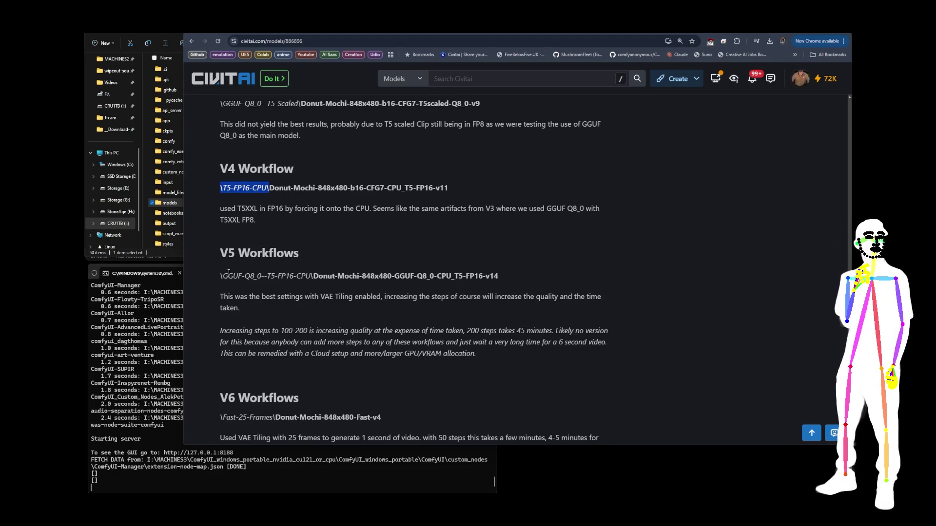
drag(220, 276, 313, 276)
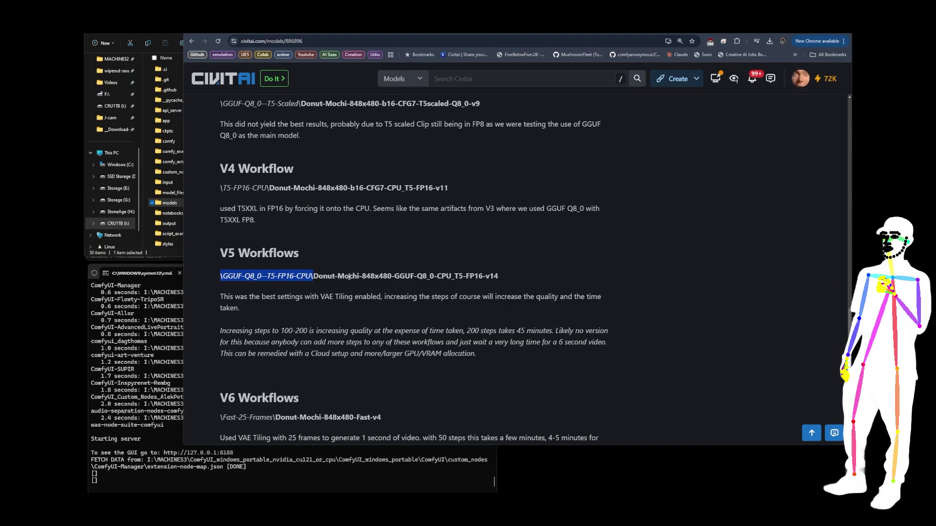
scroll(349, 277, down, 2)
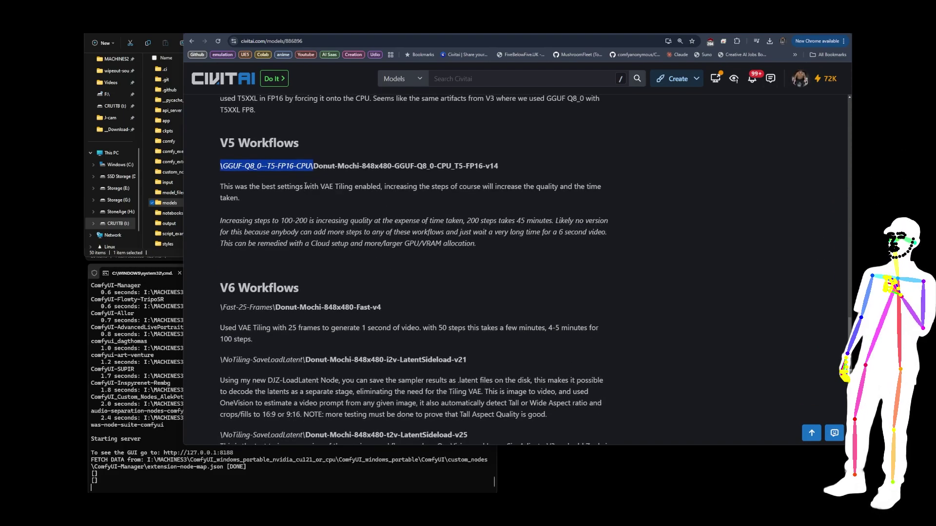
drag(320, 186, 356, 188)
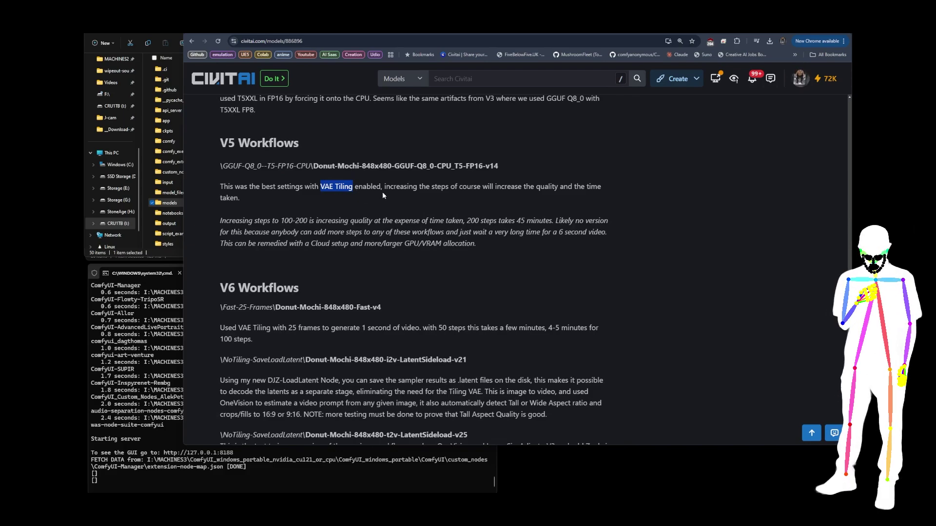
scroll(299, 208, down, 2)
drag(221, 198, 270, 197)
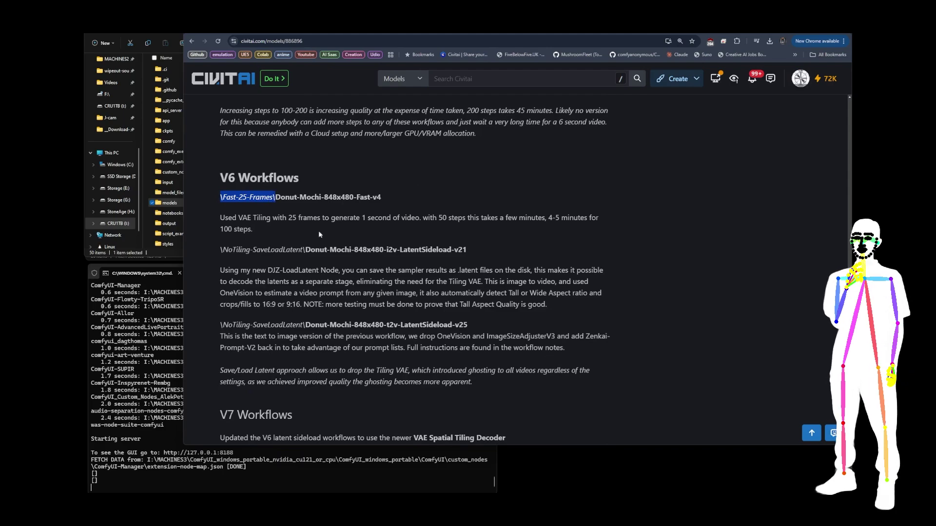
Step: Highlight the V7-Spatial-Tiling-VAE folder of the first V7 path and review its four workflows
scroll(319, 235, down, 5)
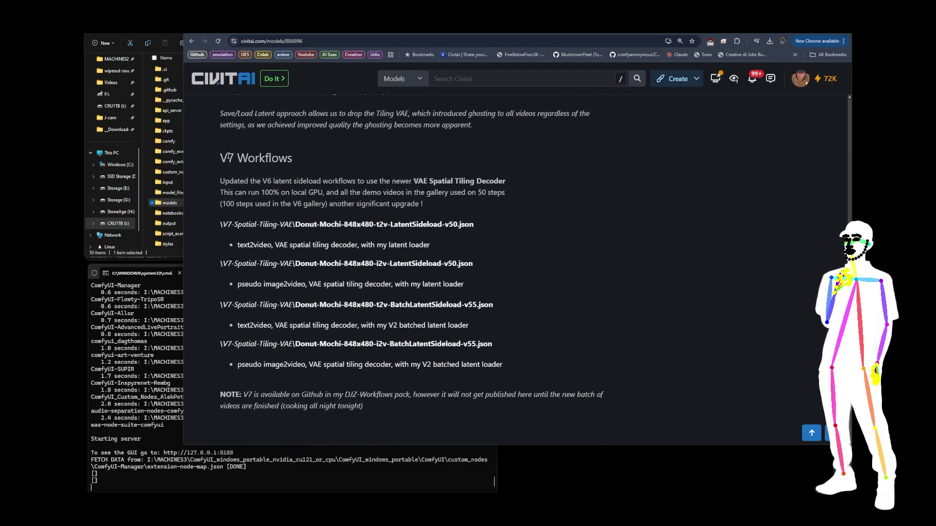
drag(220, 224, 295, 225)
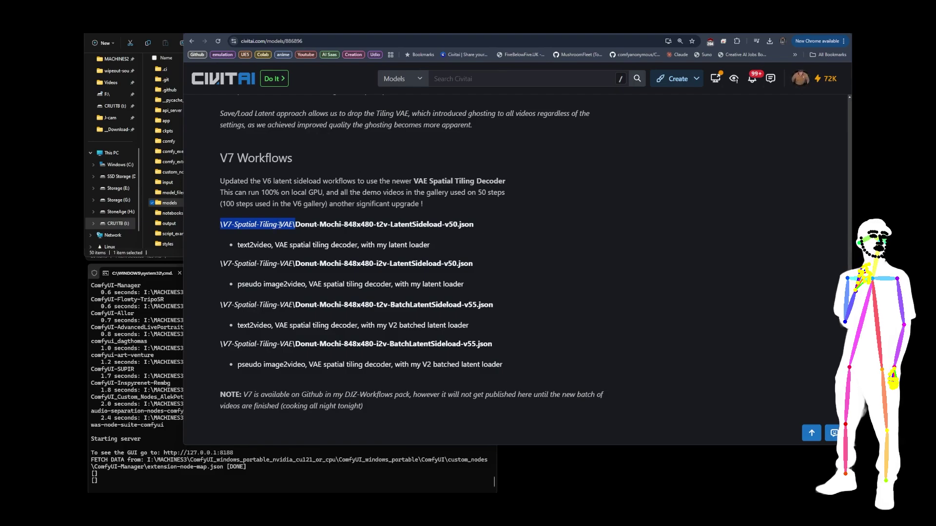
scroll(430, 203, up, 3)
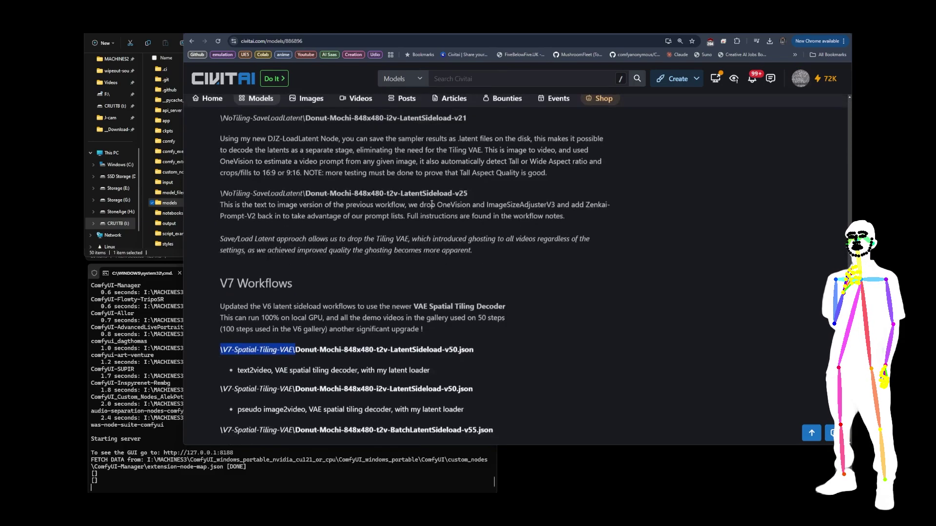
scroll(425, 176, up, 3)
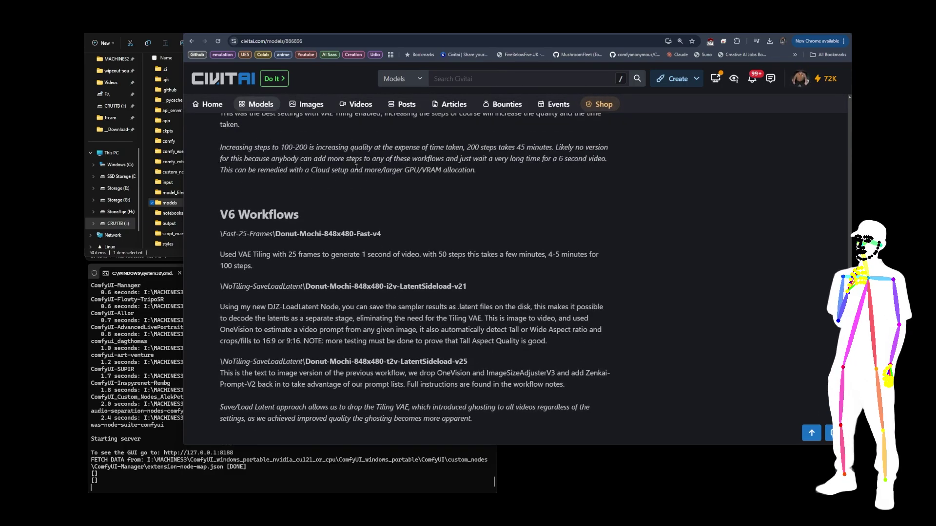
scroll(483, 241, down, 3)
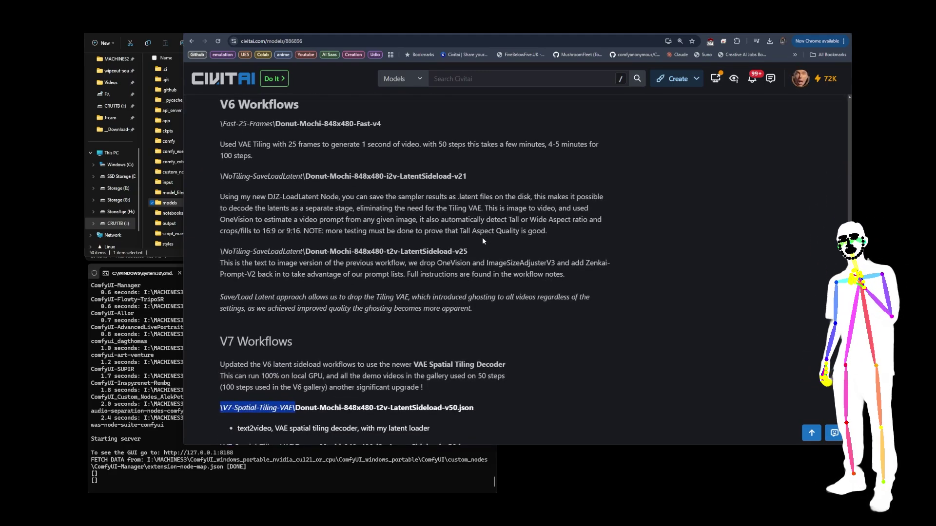
scroll(482, 237, down, 5)
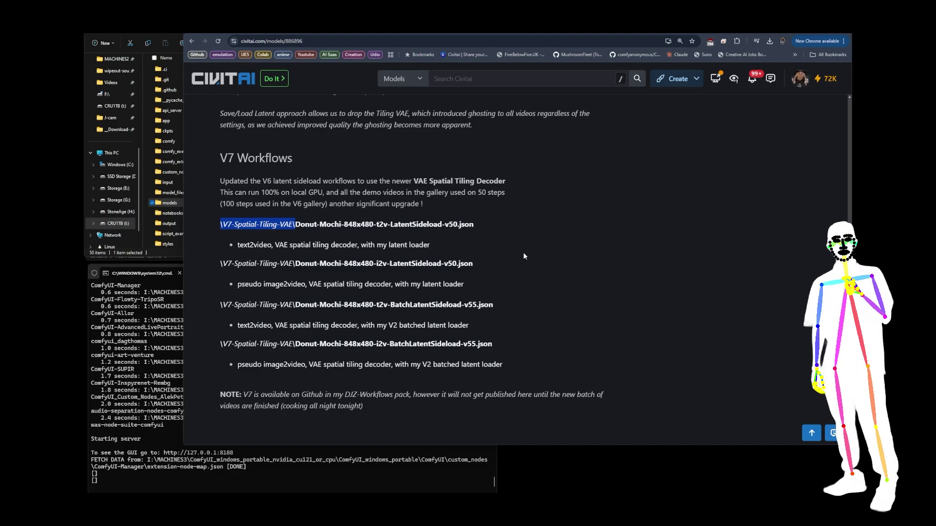
scroll(530, 246, down, 1)
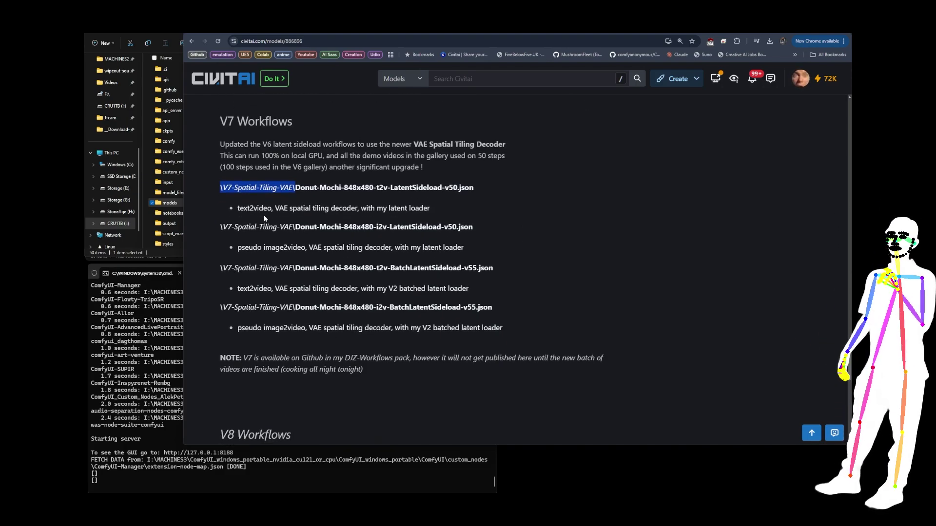
click(268, 187)
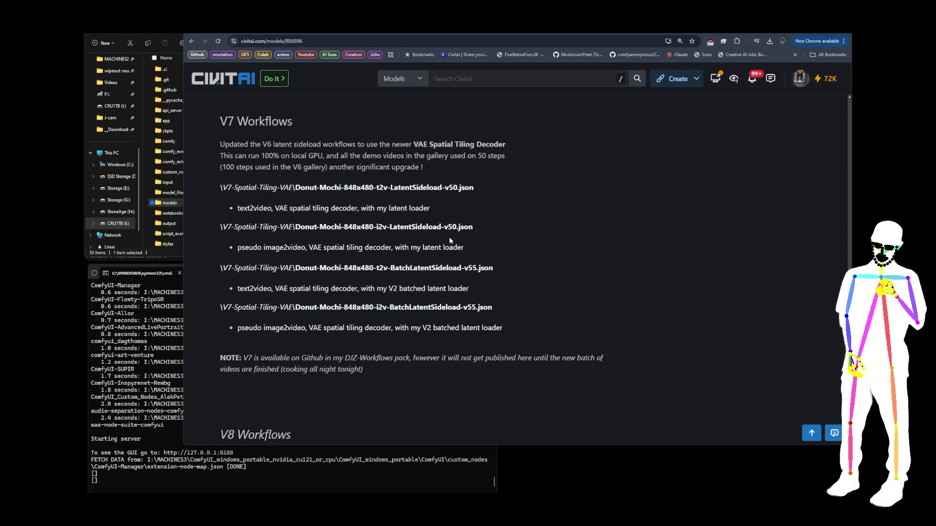
drag(509, 329, 220, 267)
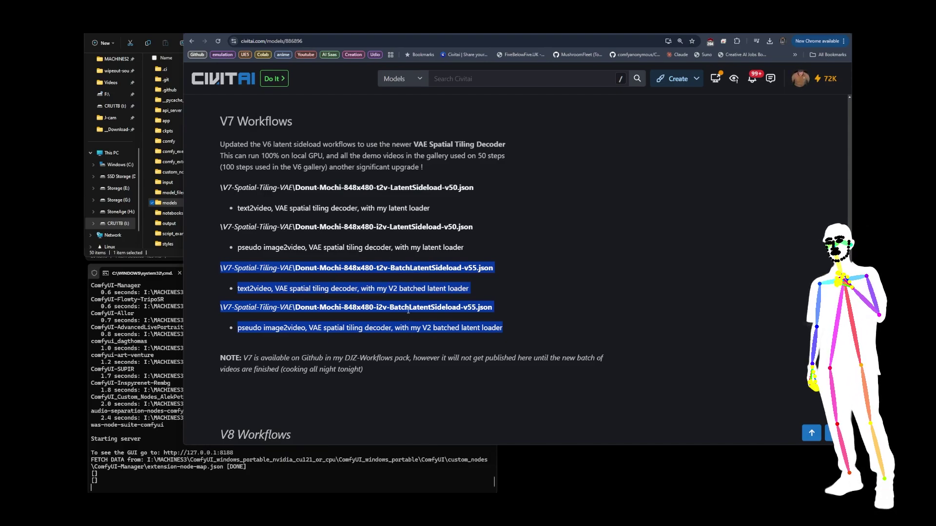
click(378, 292)
drag(388, 289, 471, 294)
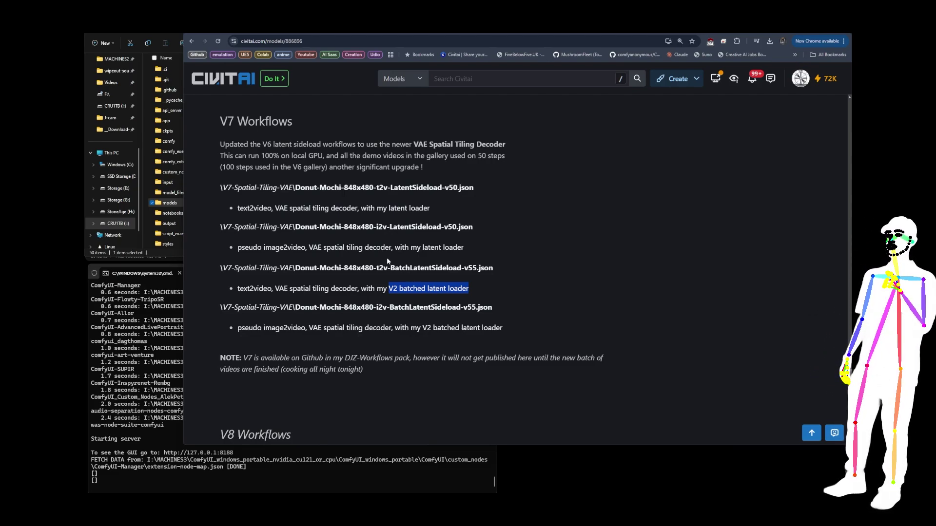
scroll(388, 261, down, 2)
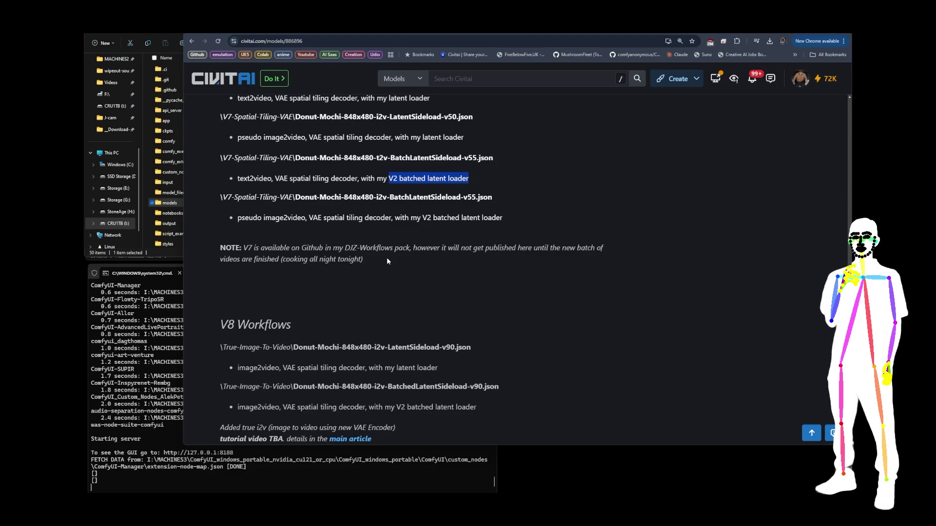
scroll(387, 261, up, 3)
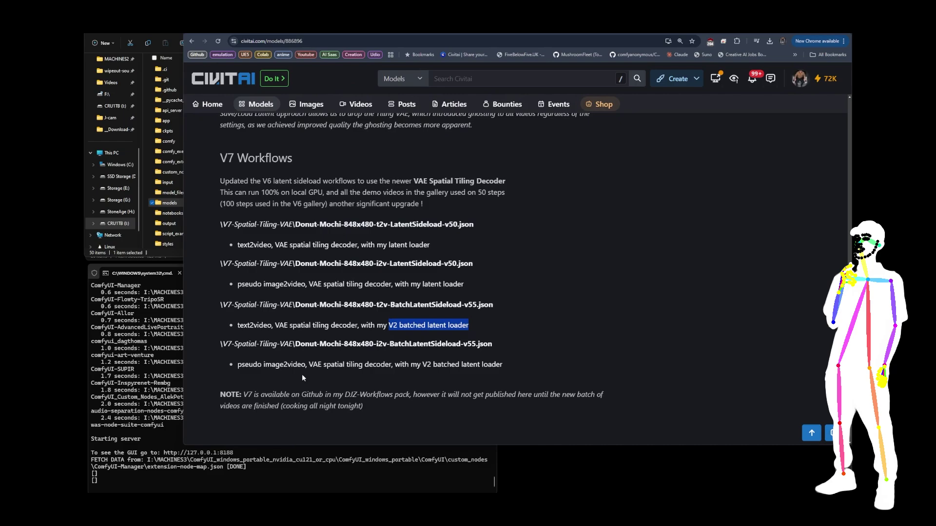
drag(236, 364, 306, 366)
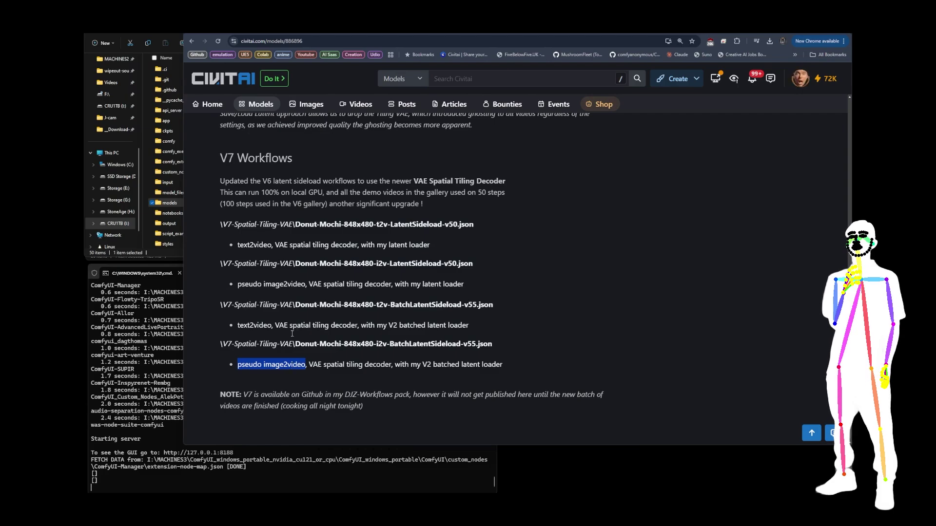
click(270, 367)
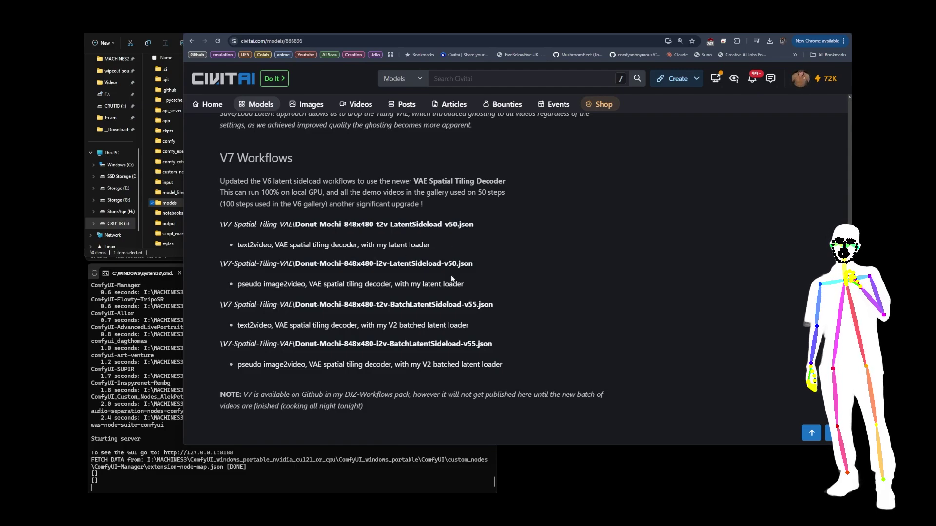
drag(467, 285, 220, 224)
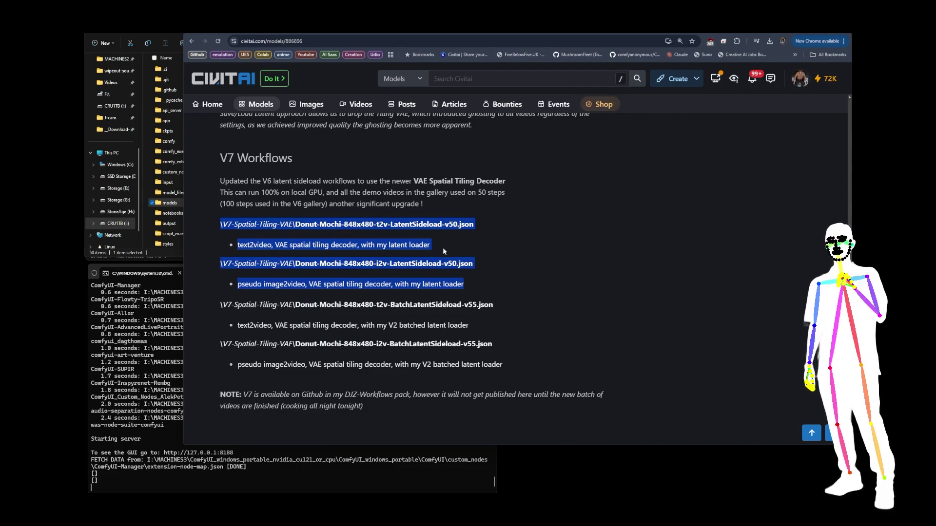
click(424, 339)
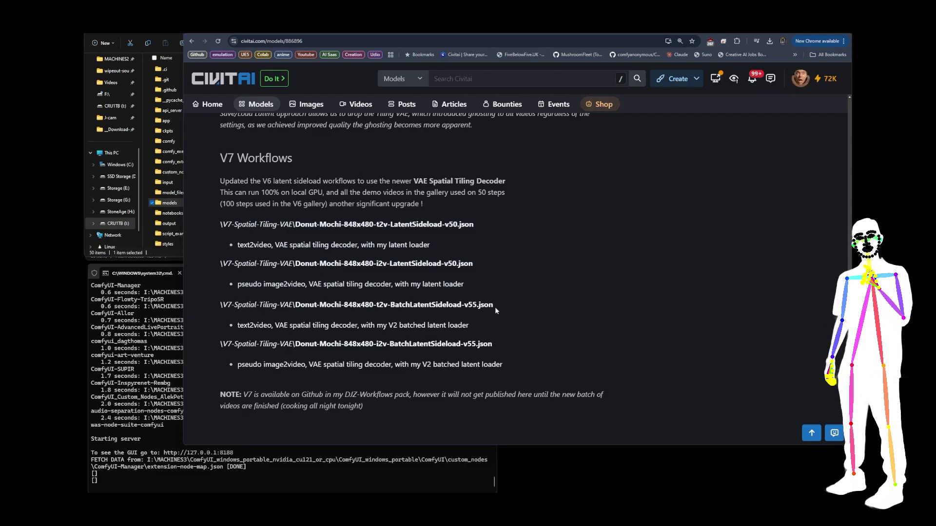
Step: Highlight the True-Image-To-Video folder, 'Batched' and 'V2 batched latent' in the V8 Workflows notes
scroll(495, 307, down, 5)
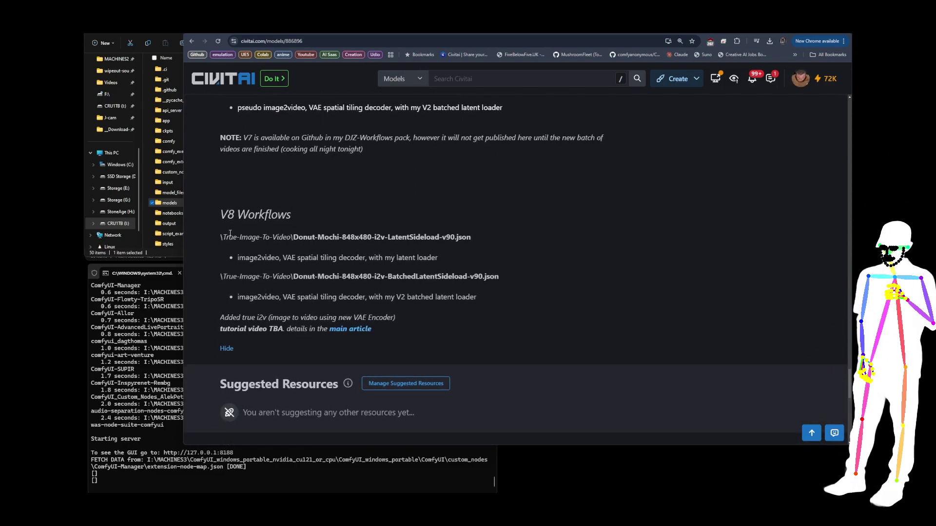
drag(221, 238, 292, 238)
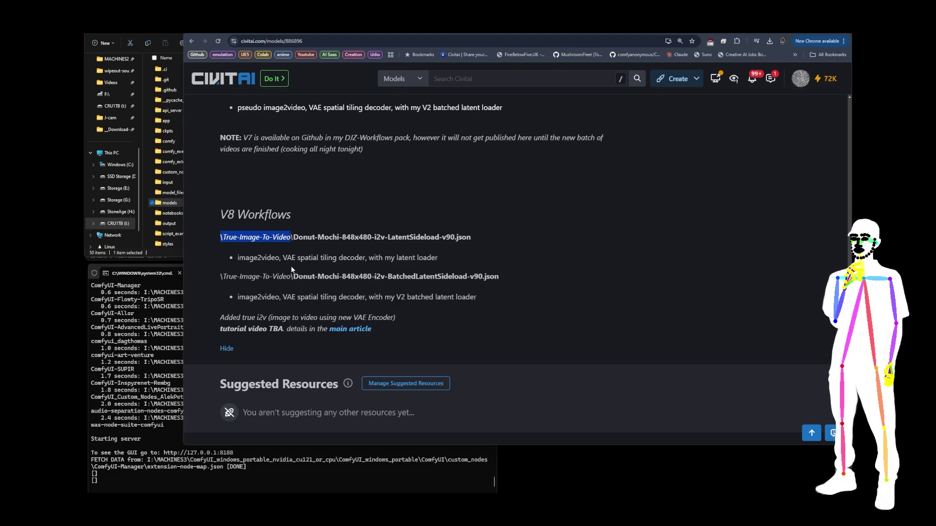
click(417, 275)
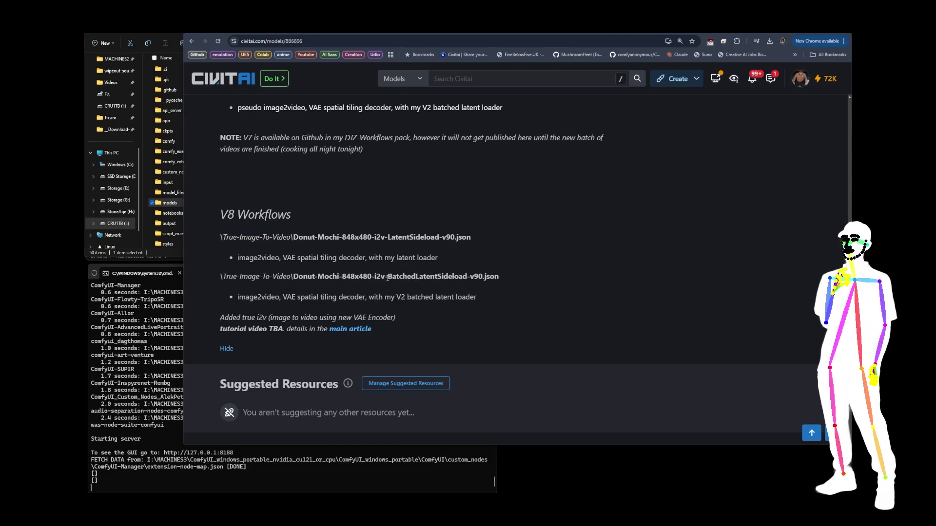
drag(387, 276, 415, 277)
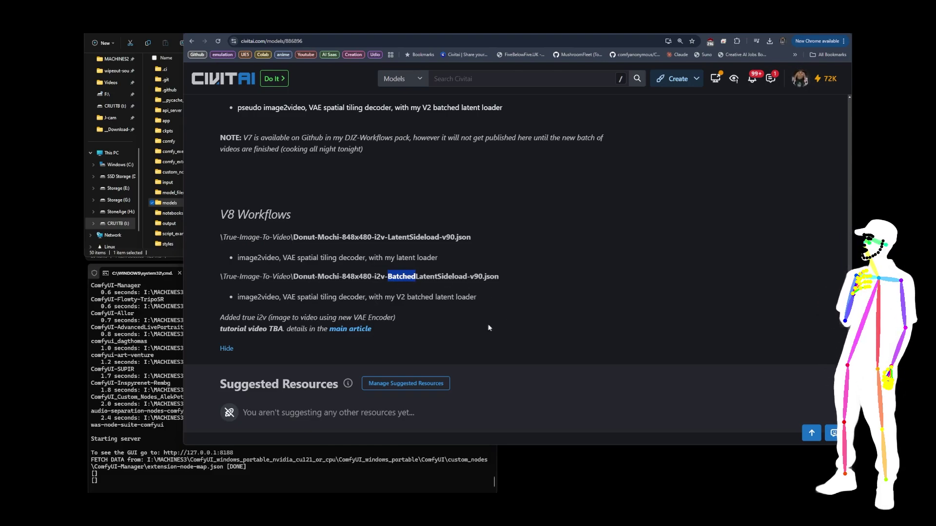
drag(395, 297, 478, 298)
click(490, 306)
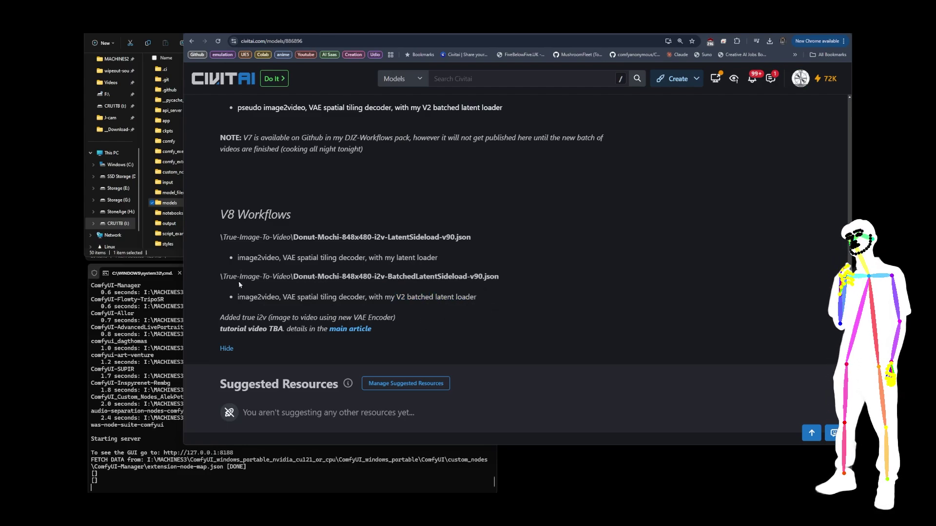
Step: Highlight the V8 Workflows heading and True-Image-To-Video folder, then open a new browser tab
drag(217, 218, 294, 218)
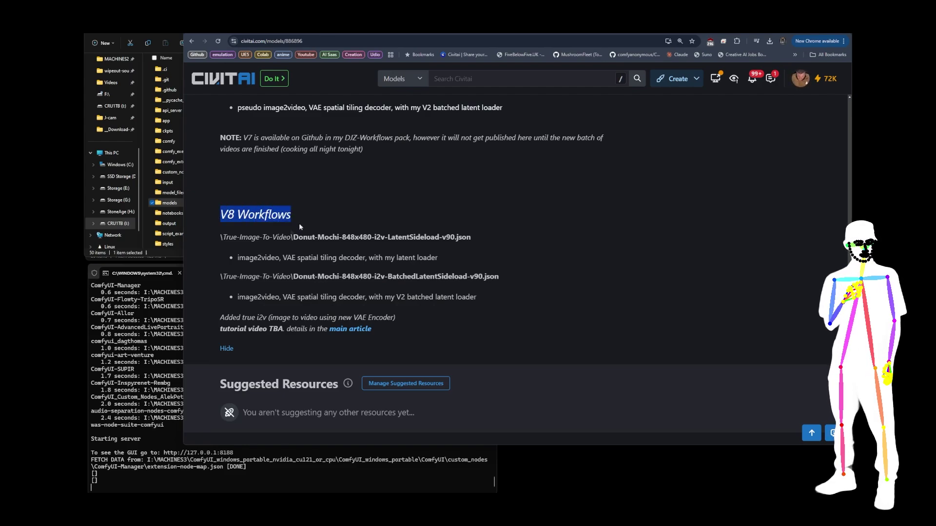
drag(222, 238, 295, 238)
click(362, 256)
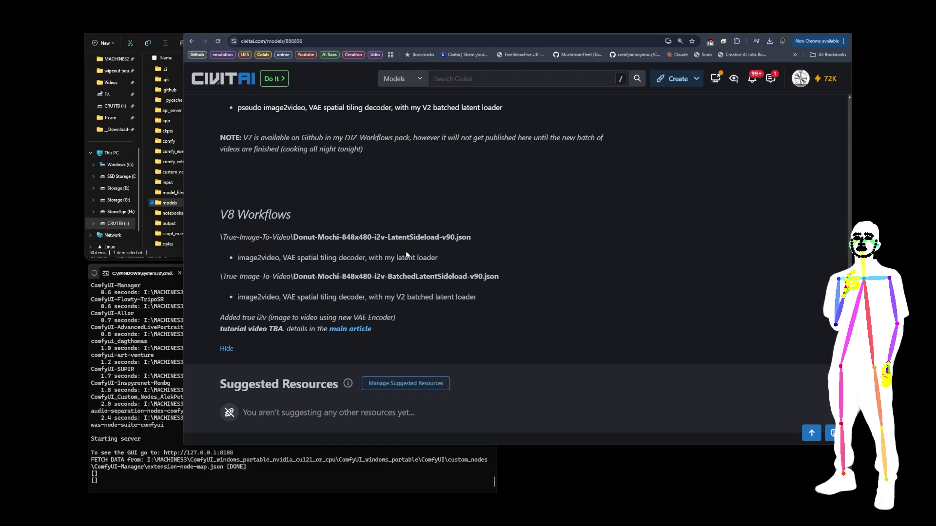
click(643, 34)
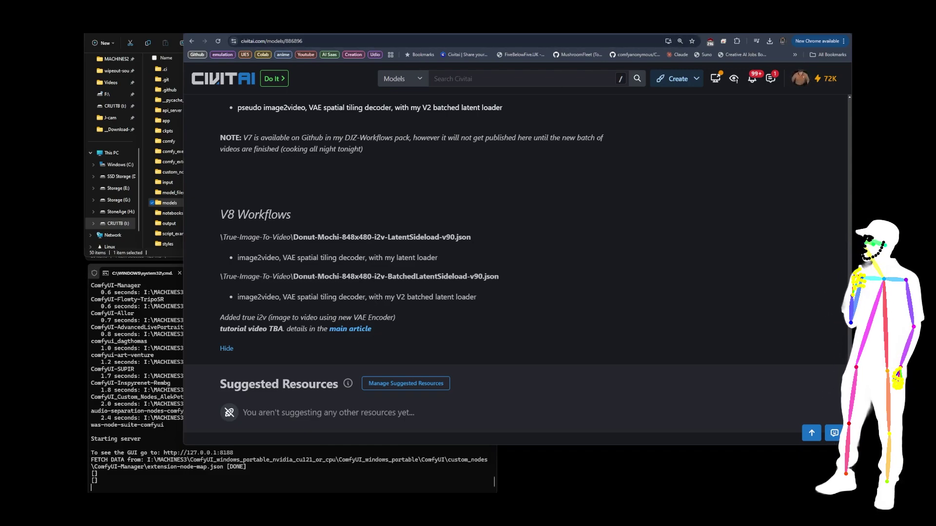
Step: Search 'djz work' and open the DJZ-Workflows Donut-Mochi-Video folder on GitHub
text(dj)
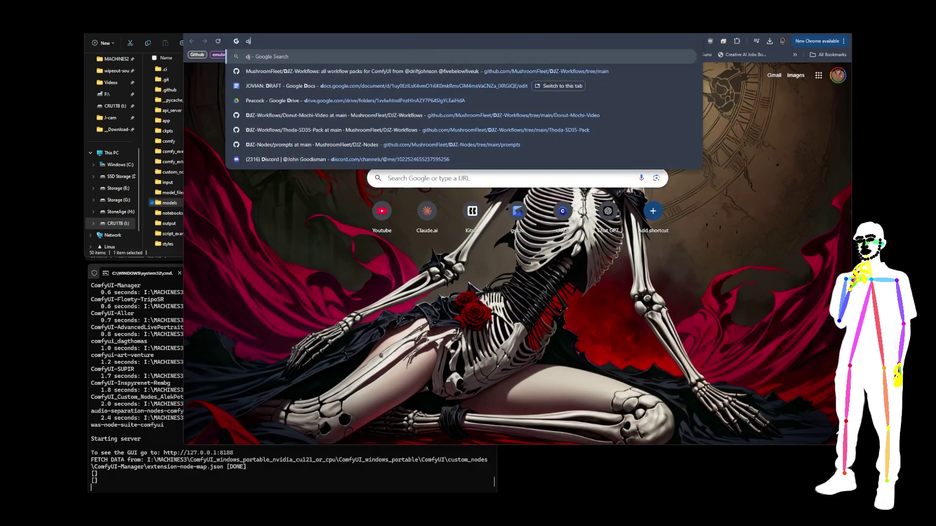
text(z work)
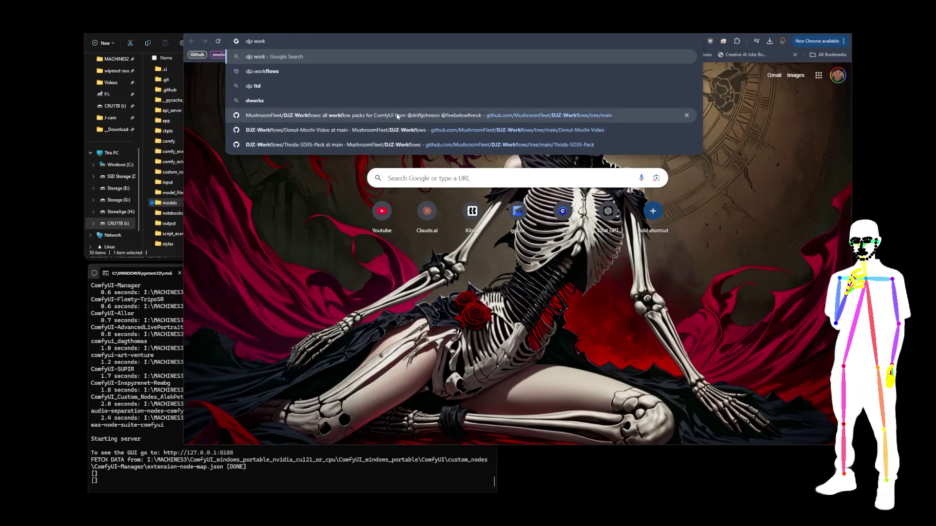
click(338, 134)
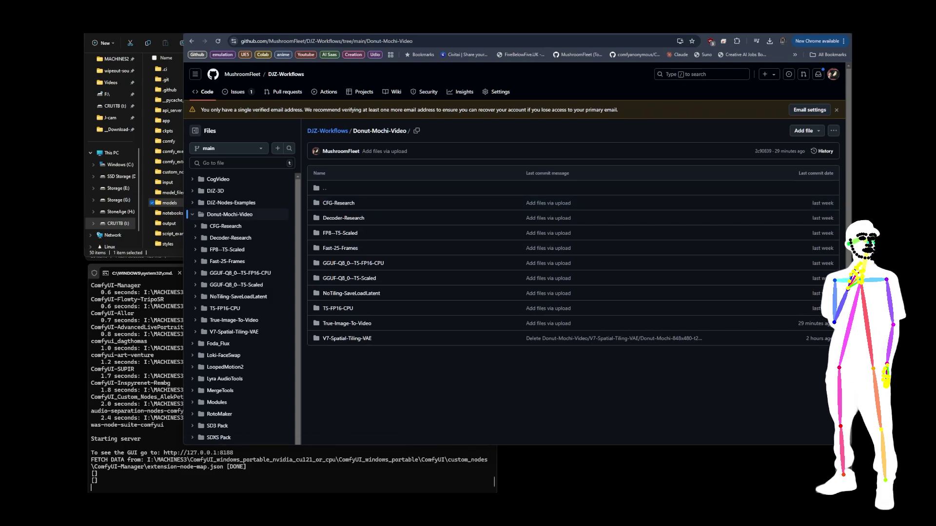
Step: Compare the Civitai V7 notes against the repo's V7-Spatial-Tiling-VAE folder name
key(ctrl+Tab)
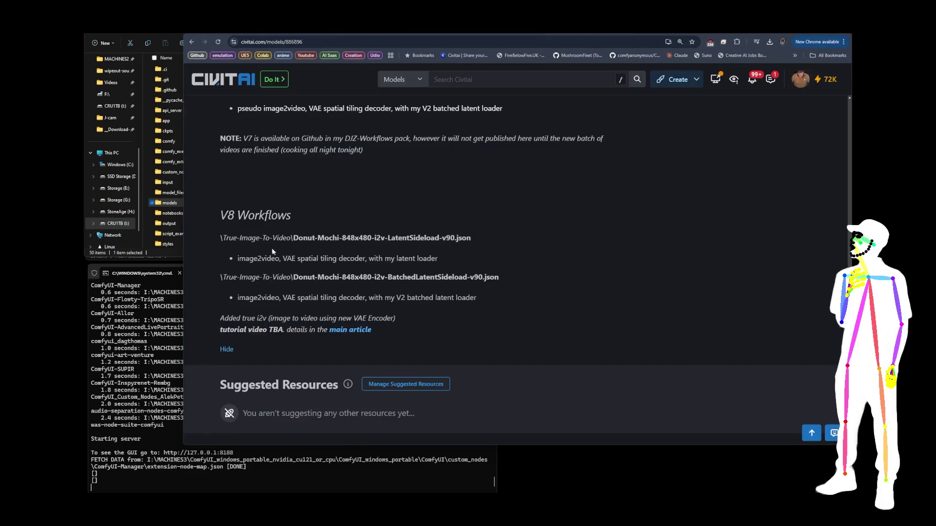
scroll(259, 236, up, 5)
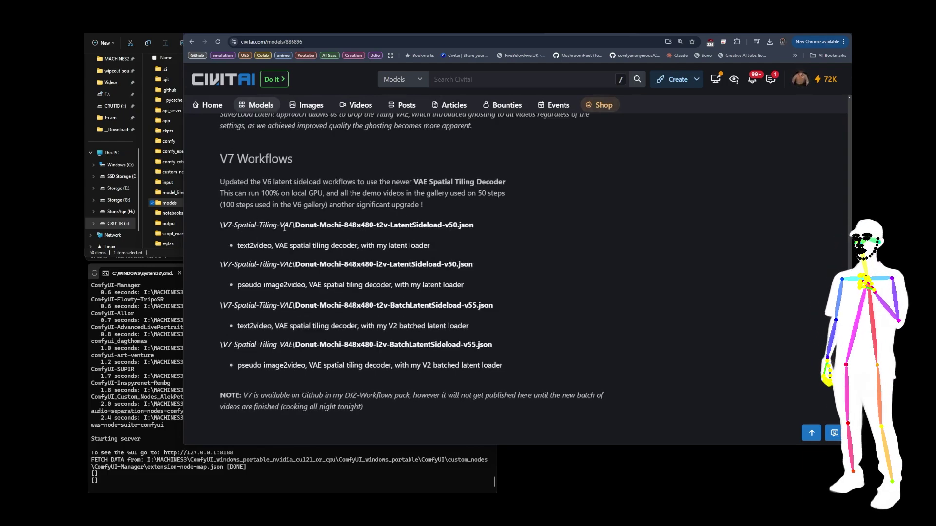
key(ctrl+shift+Tab)
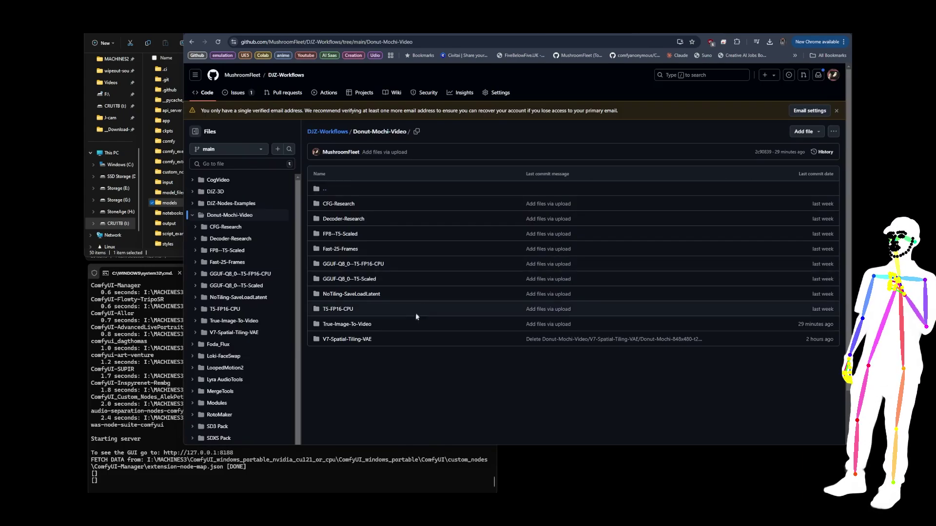
mouse_move(390, 340)
mouse_down()
mouse_move(323, 342)
mouse_move(373, 341)
mouse_up()
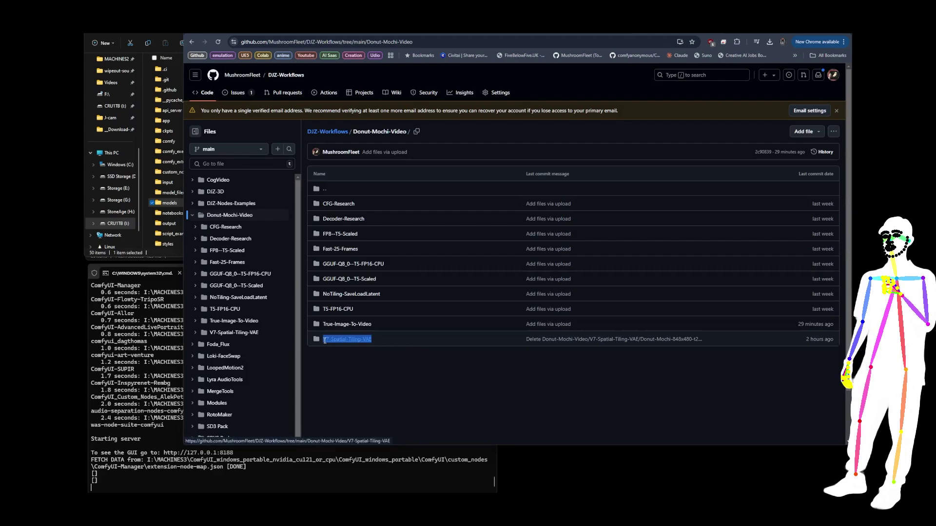
Step: Check the True-Image-To-Video prefix on Civitai, then open GitHub's V7-Spatial-Tiling-VAE folder
key(ctrl+Tab)
scroll(313, 253, down, 5)
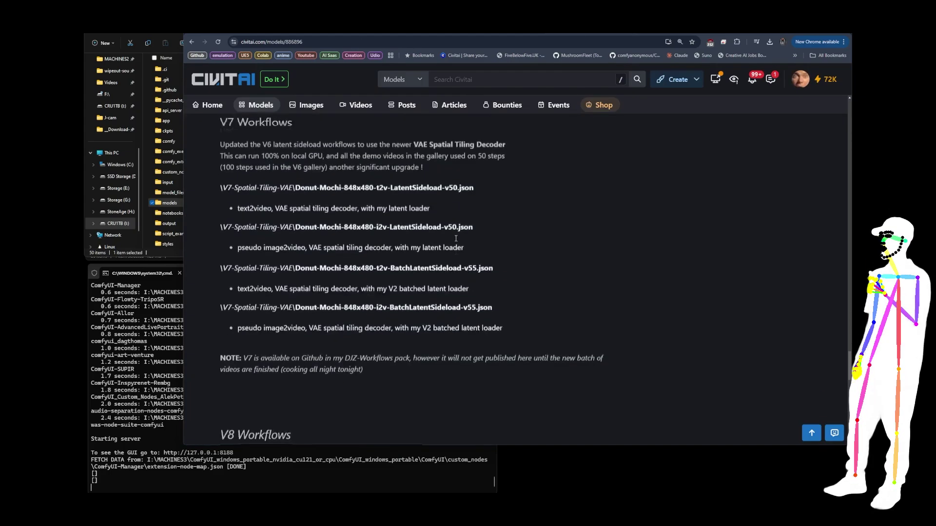
drag(220, 237, 292, 239)
key(ctrl+shift+Tab)
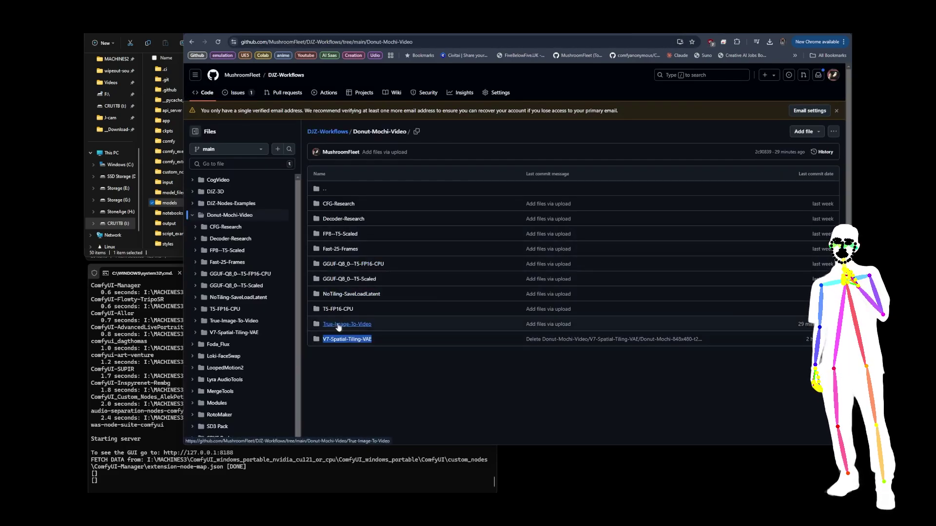
click(381, 358)
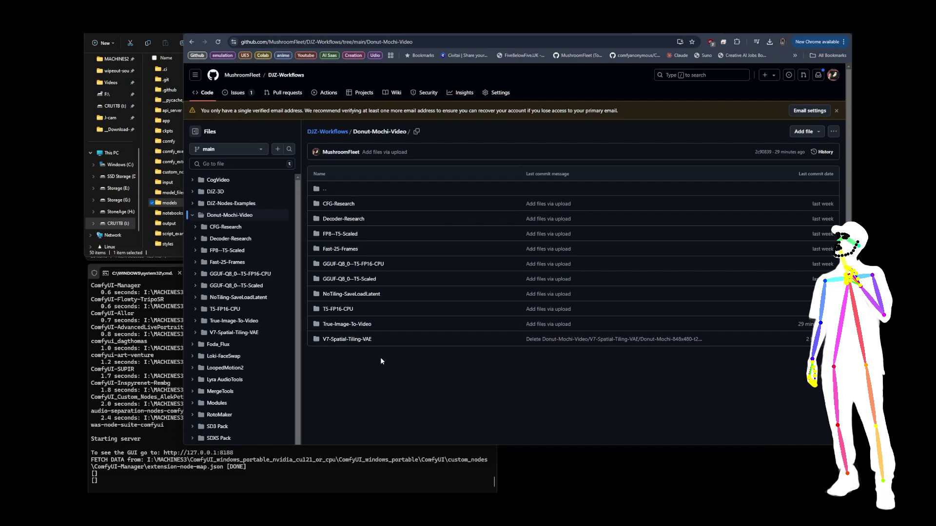
click(346, 340)
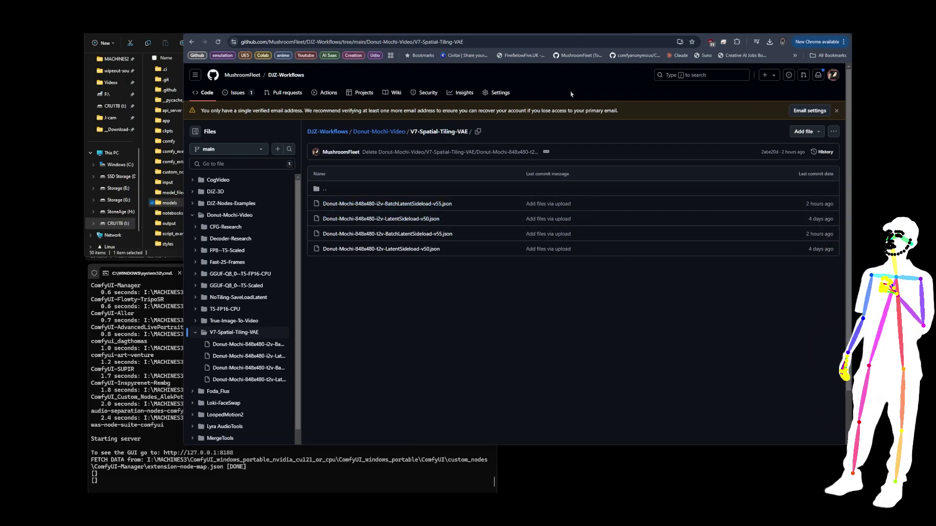
Step: Go back to Donut-Mochi-Video and open the True-Image-To-Video folder with its two v90 workflows
click(379, 131)
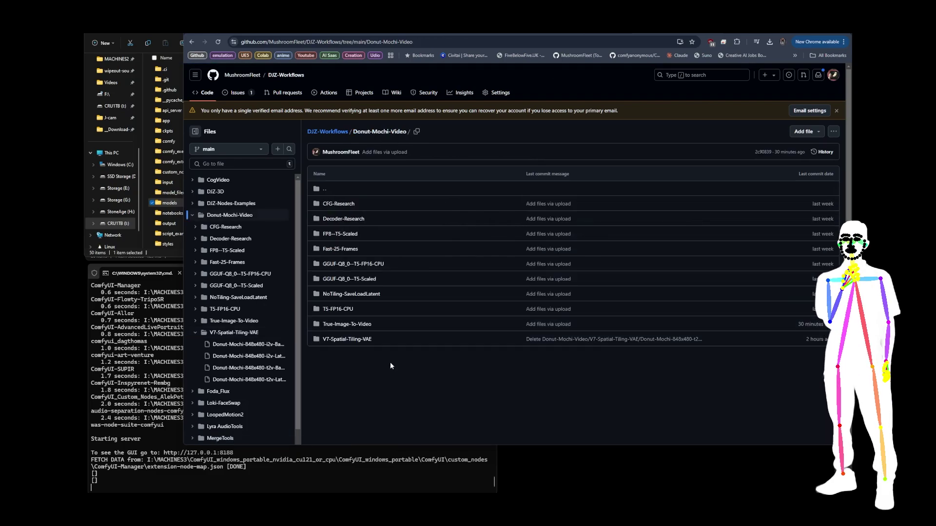
click(347, 324)
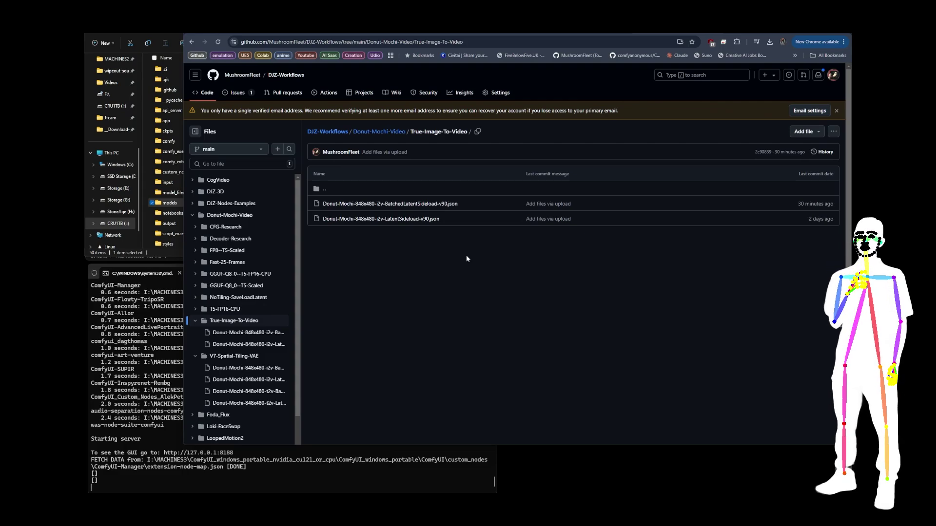
Step: Glance at the Civitai V8 notes, then return to GitHub's Donut-Mochi-Video folder listing
key(ctrl+Tab)
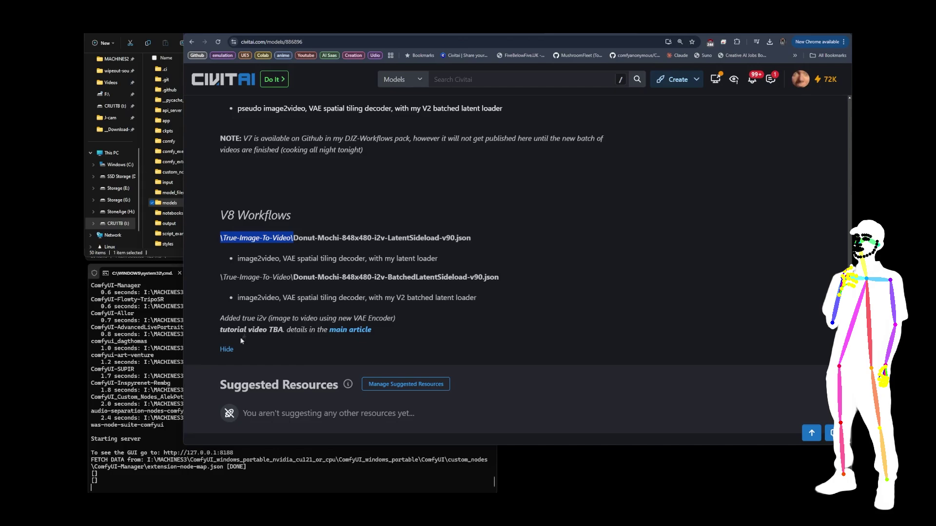
key(ctrl+shift+Tab)
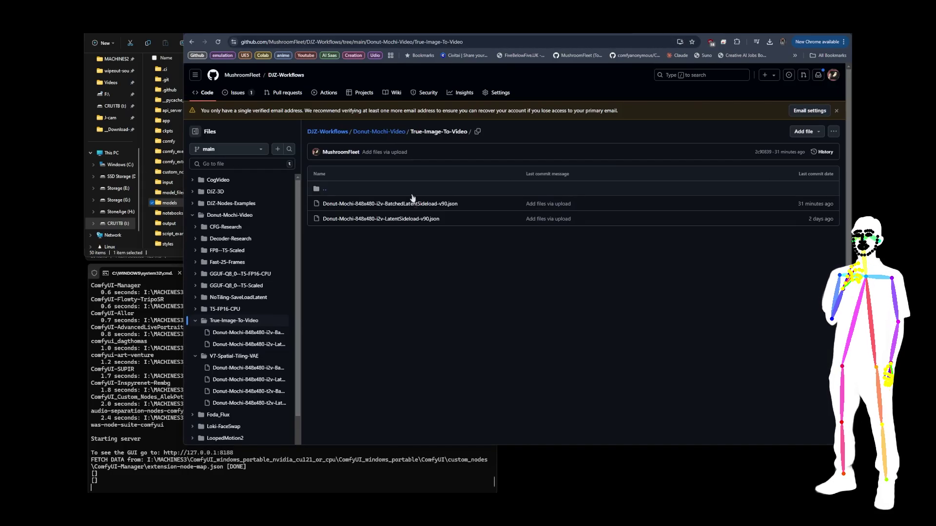
click(382, 132)
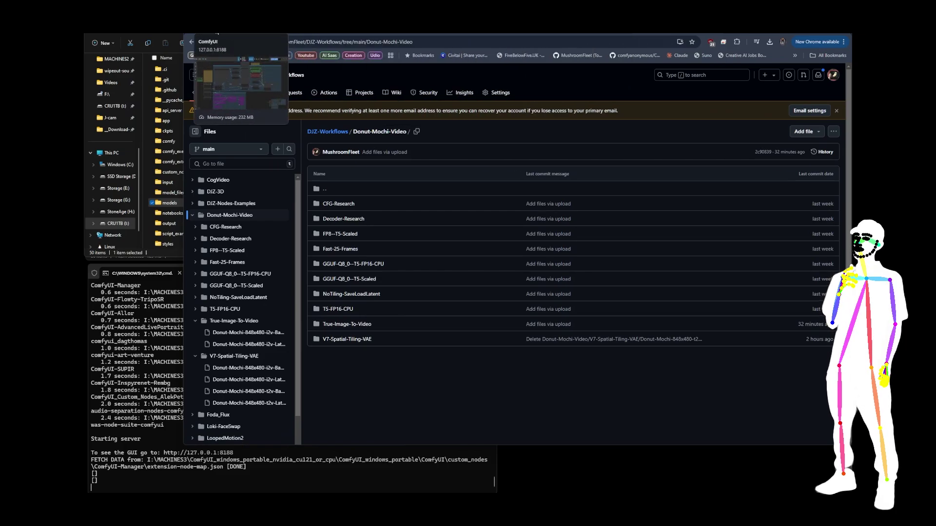
Step: Return to the ComfyUI tab and reload the Mochi workflow page with F5
click(225, 35)
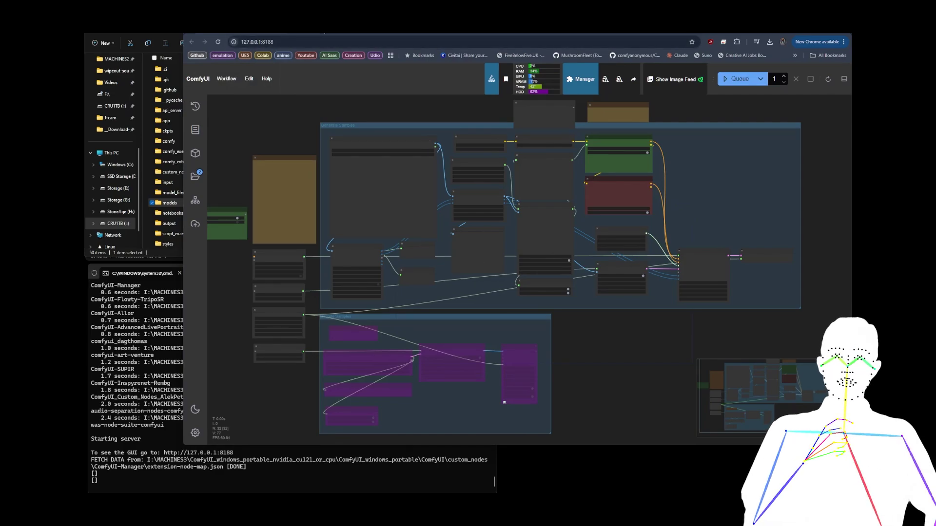
key(F5)
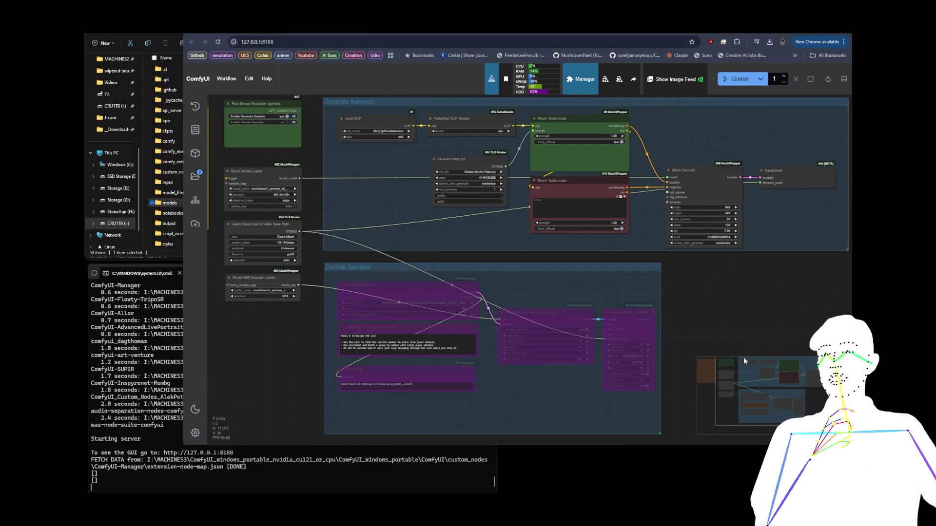
scroll(751, 308, down, 5)
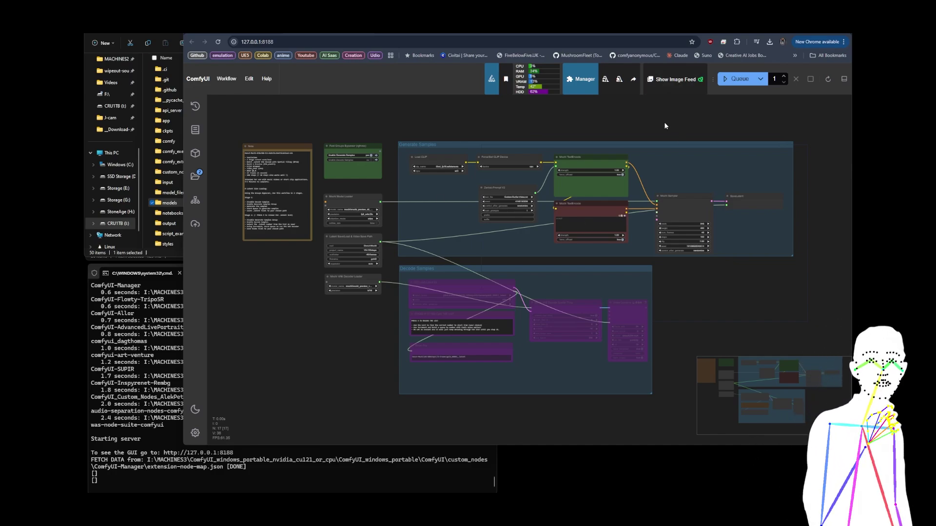
scroll(325, 129, up, 5)
Step: Toggle Enable Generate Samples off and back on in the Fast Groups Bypasser
click(327, 131)
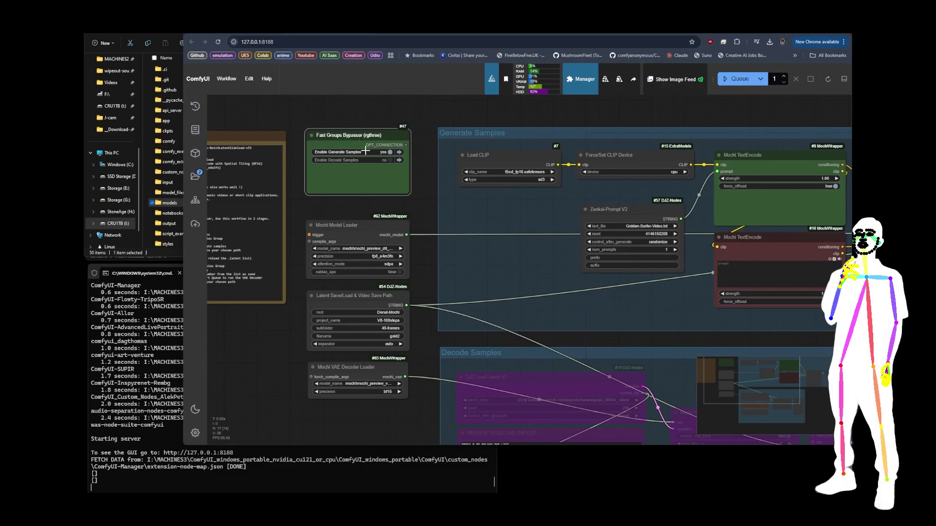
click(384, 152)
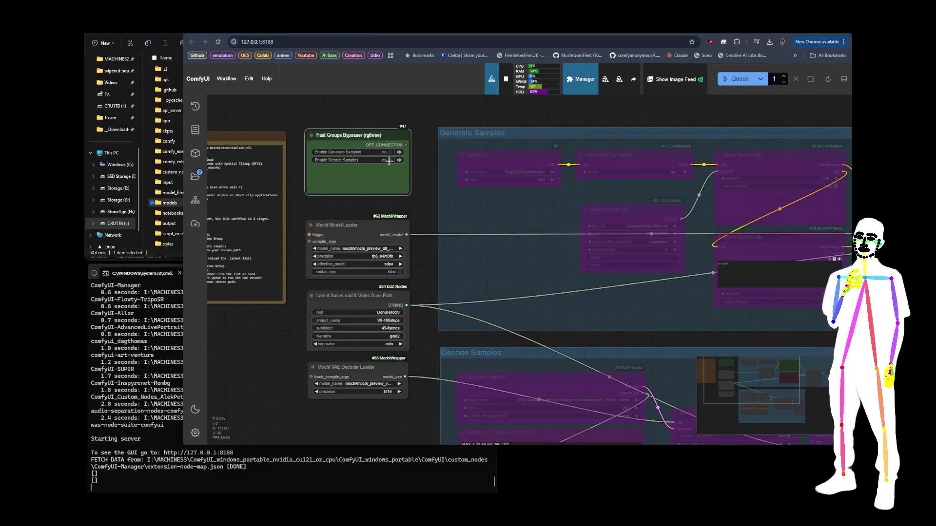
click(389, 152)
scroll(302, 126, down, 5)
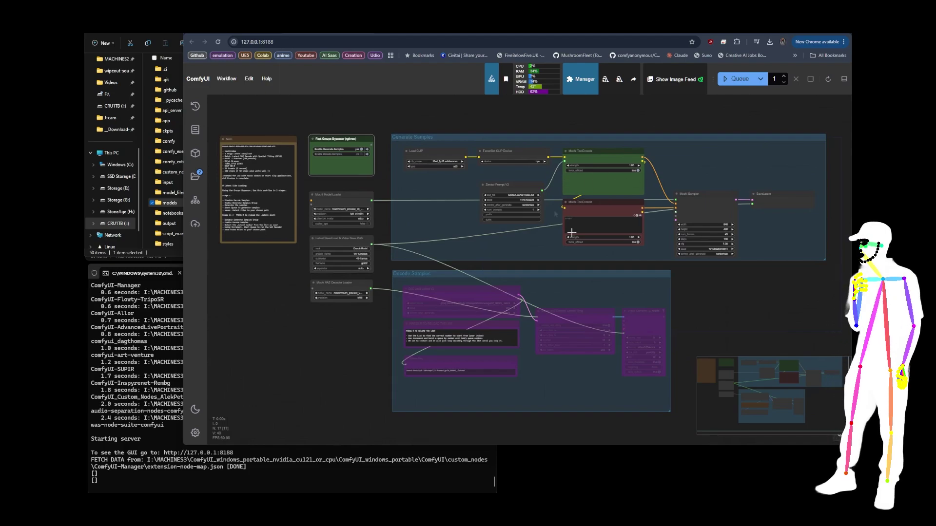
scroll(468, 162, up, 7)
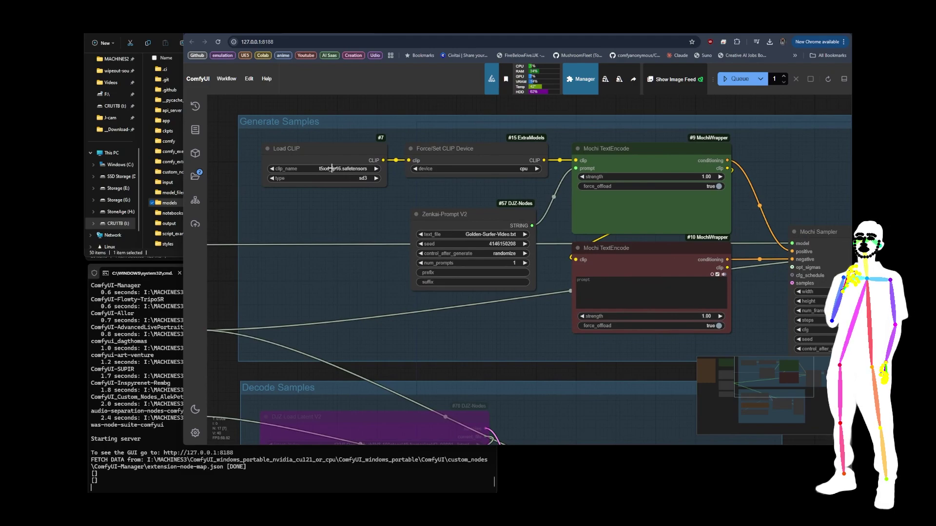
Step: Check the available CLIP models in the Load CLIP dropdown, leaving the selection unchanged
click(462, 164)
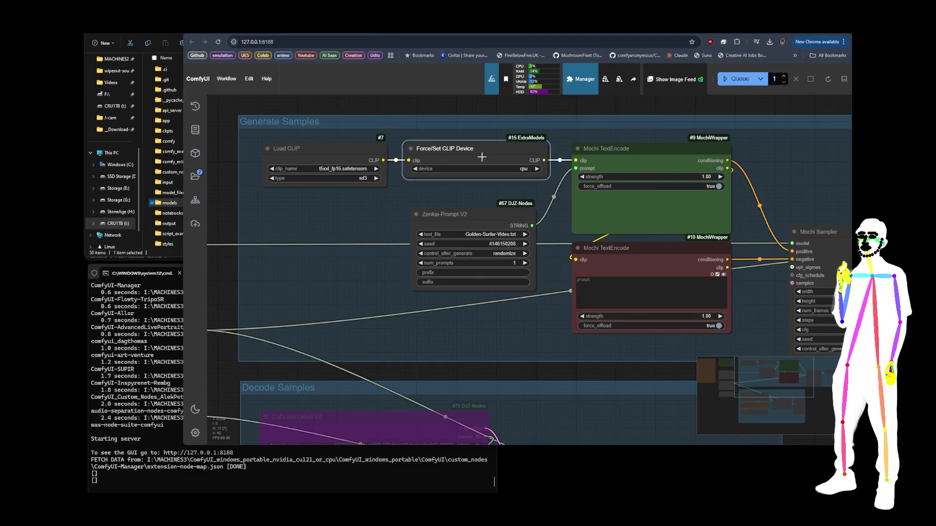
click(337, 168)
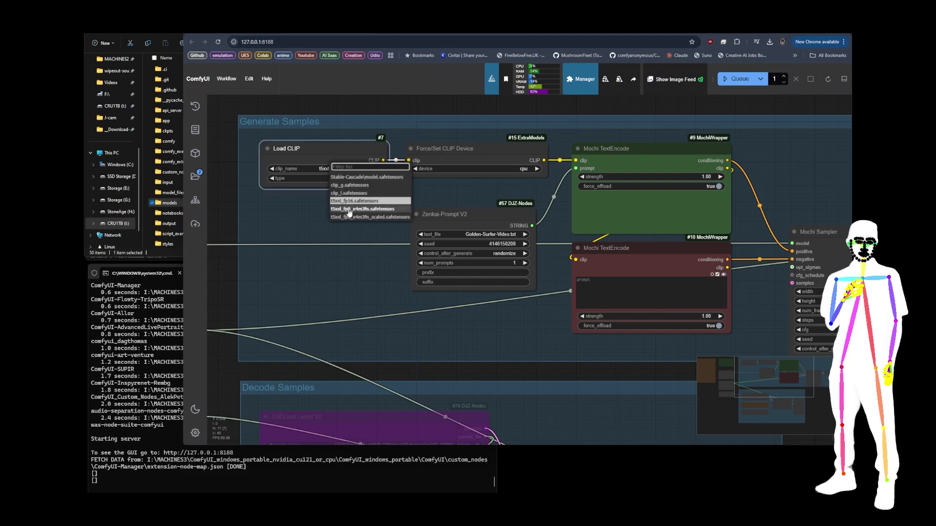
click(347, 233)
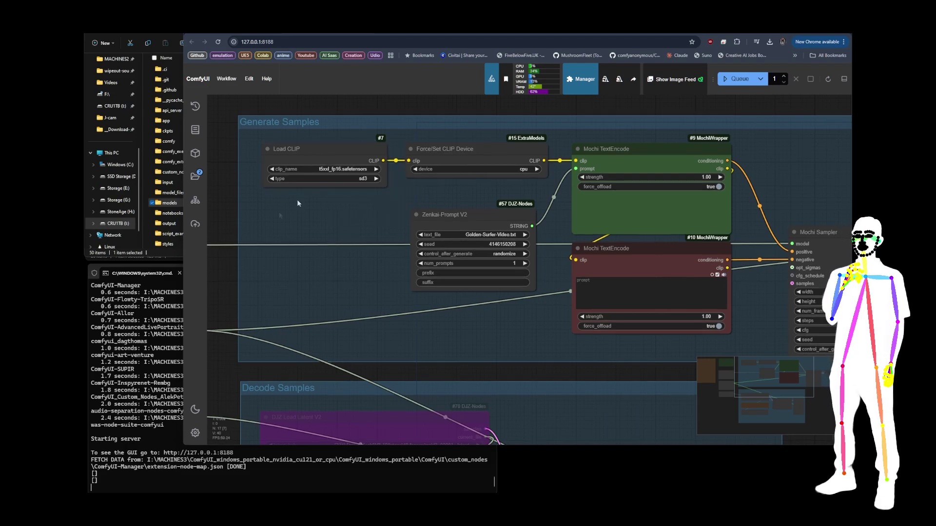
Step: Nudge the Zenkai-Prompt V2 node into a slightly adjusted position
scroll(287, 208, down, 3)
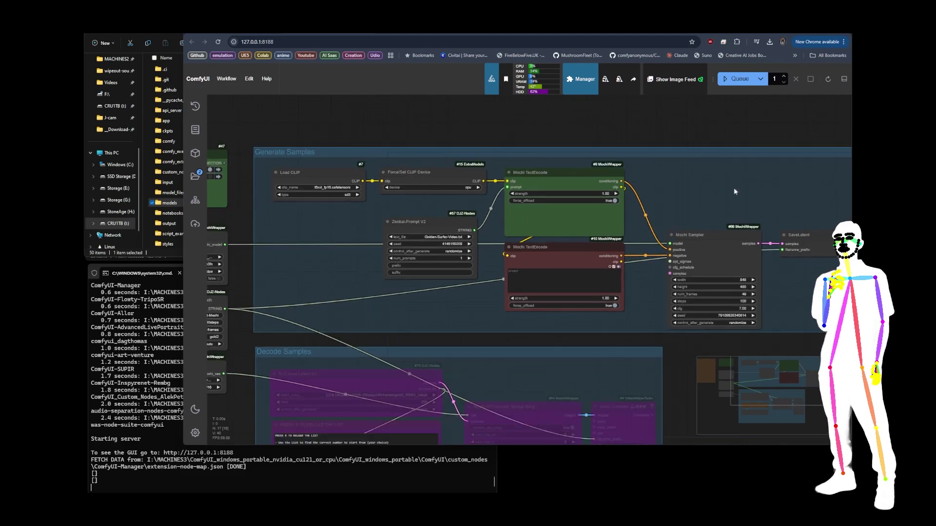
drag(734, 192, 701, 192)
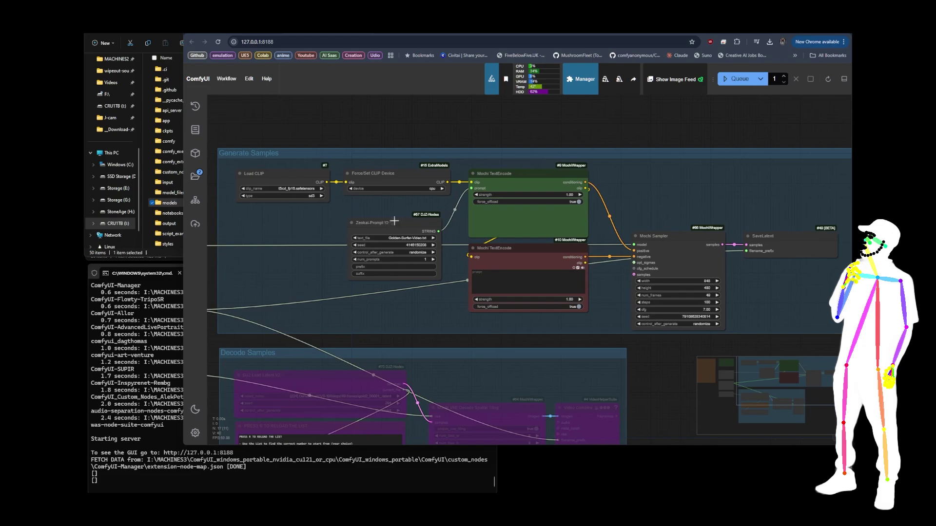
drag(399, 226, 390, 221)
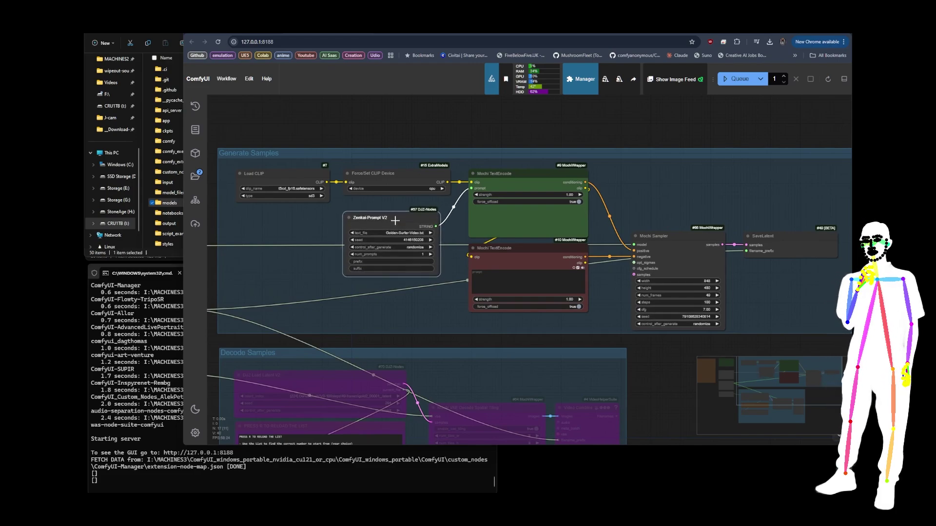
scroll(391, 222, up, 6)
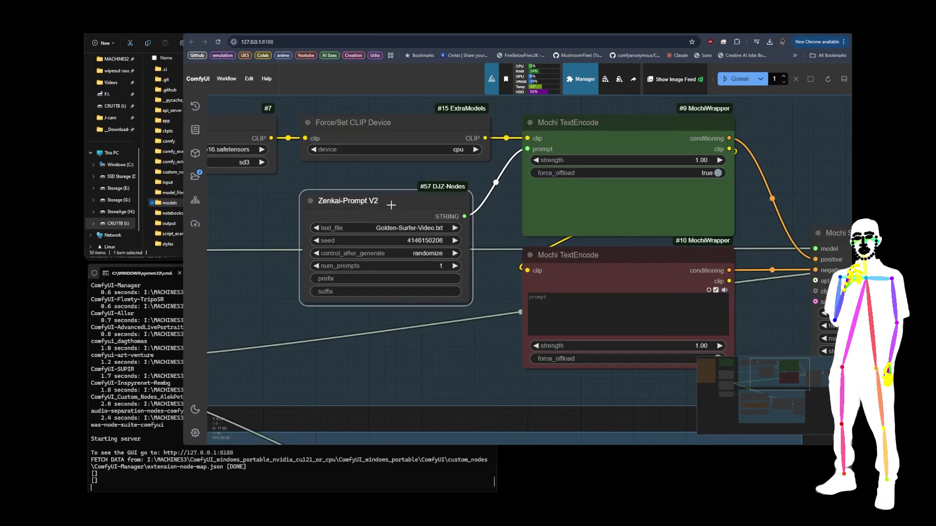
drag(392, 204, 400, 208)
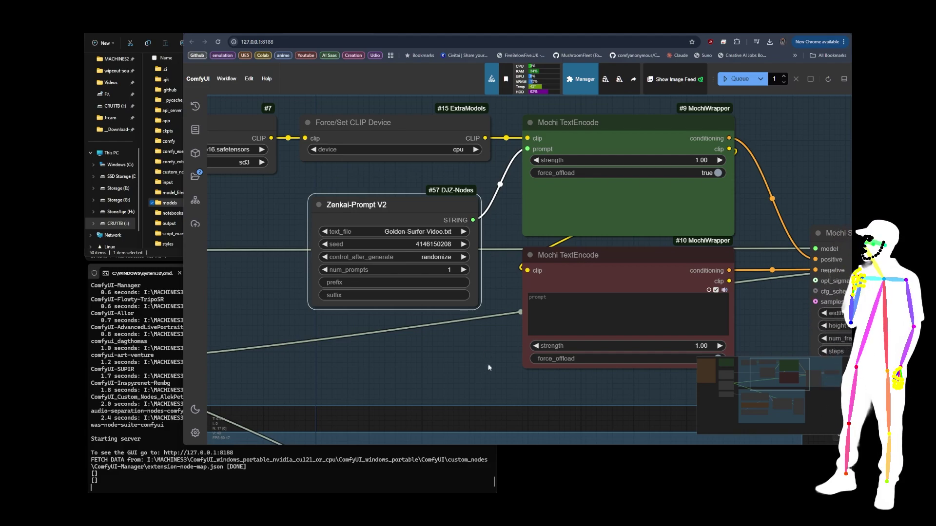
Step: Pan across the graph past the Mochi Sampler and SaveLatent nodes to the Note and group bypasser
drag(487, 365, 303, 370)
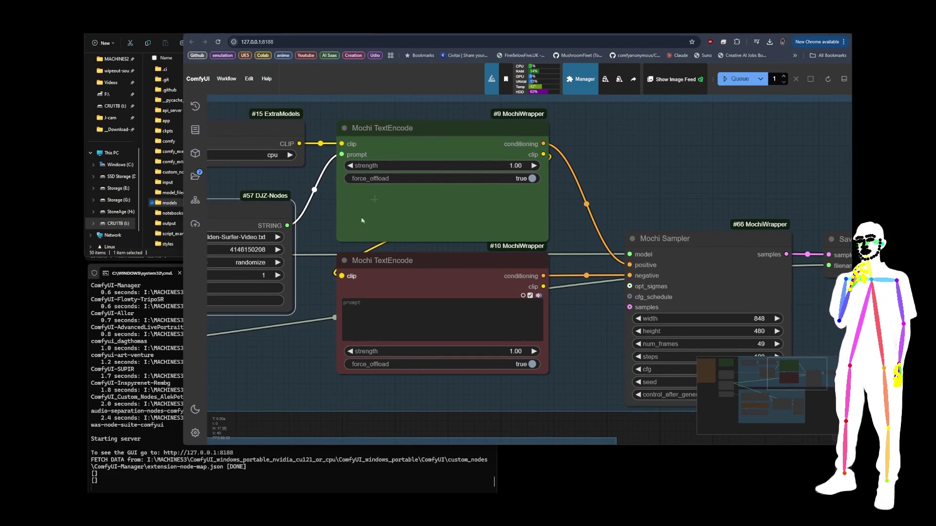
drag(711, 249, 458, 213)
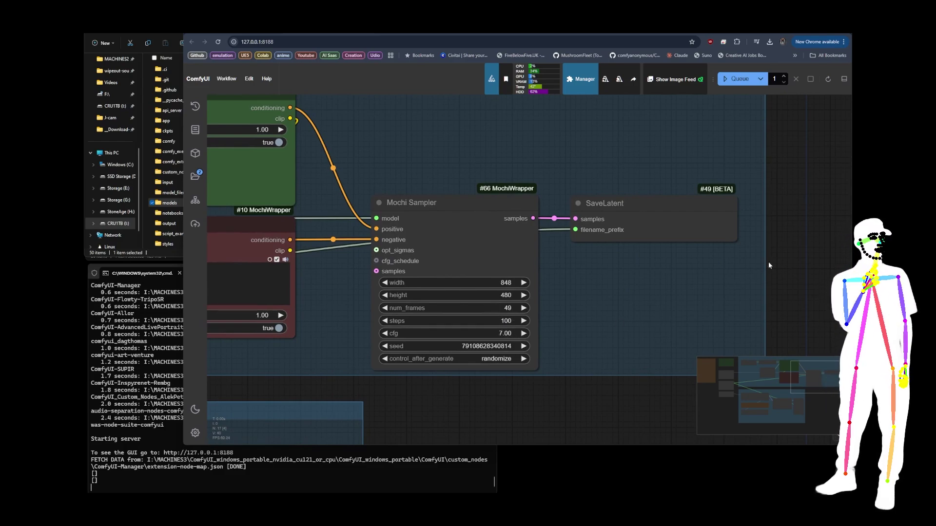
click(663, 219)
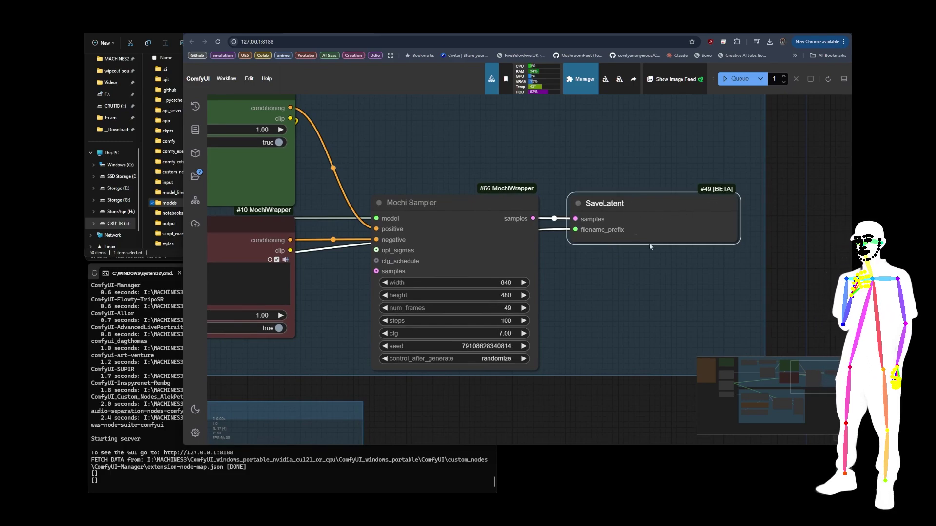
scroll(829, 212, down, 6)
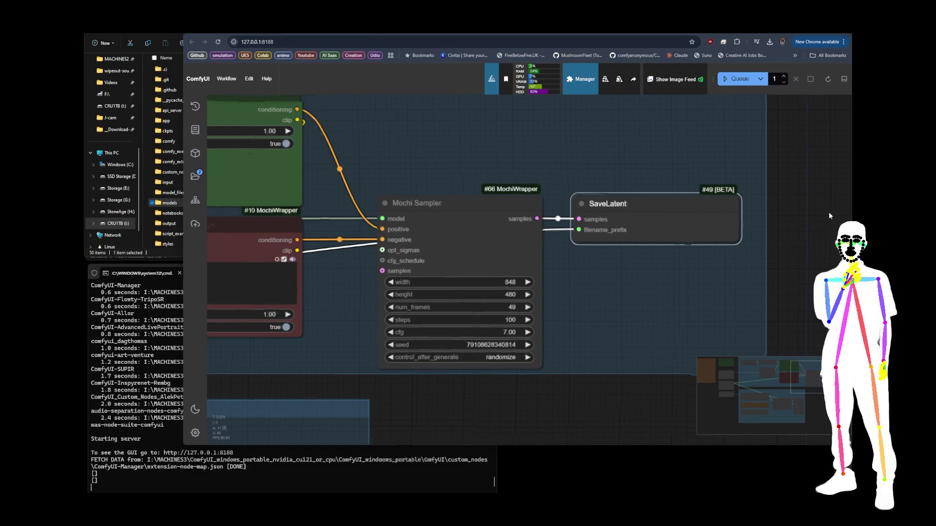
drag(784, 383, 736, 384)
scroll(422, 339, up, 5)
click(524, 253)
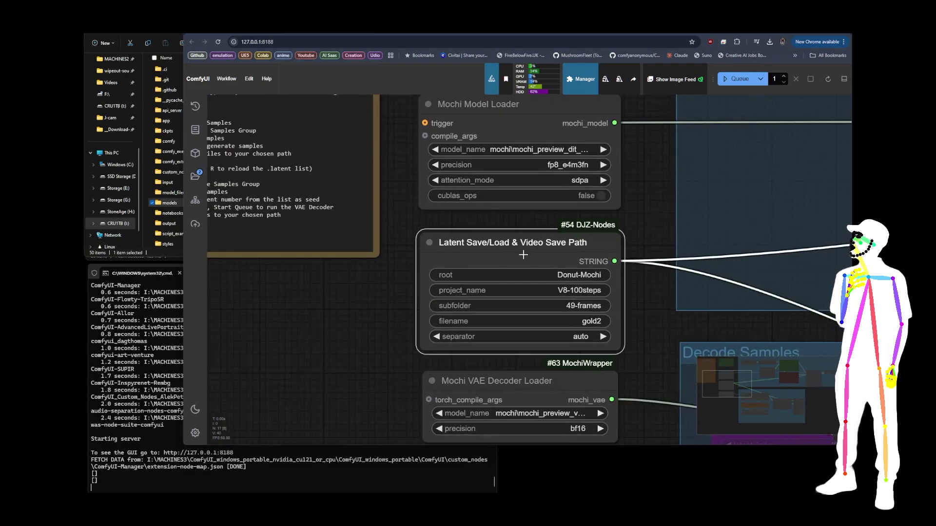
drag(524, 252, 525, 248)
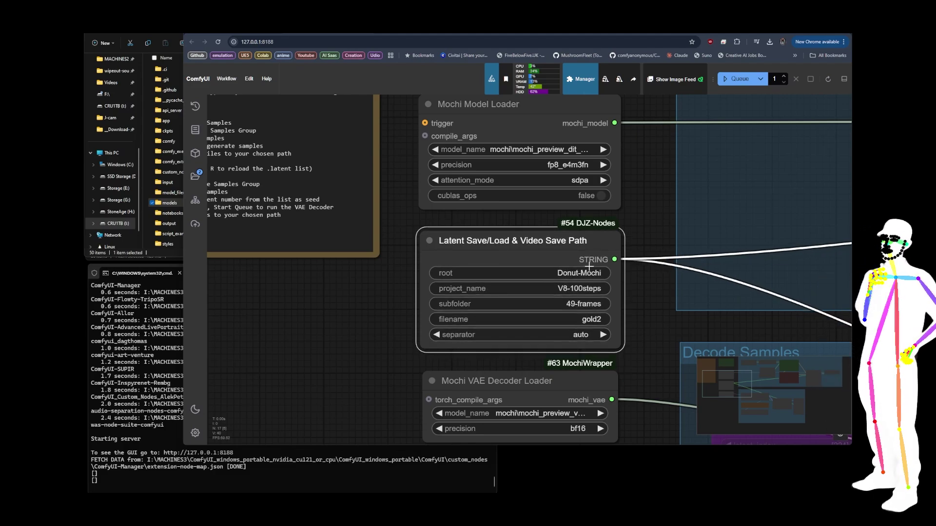
scroll(303, 295, down, 5)
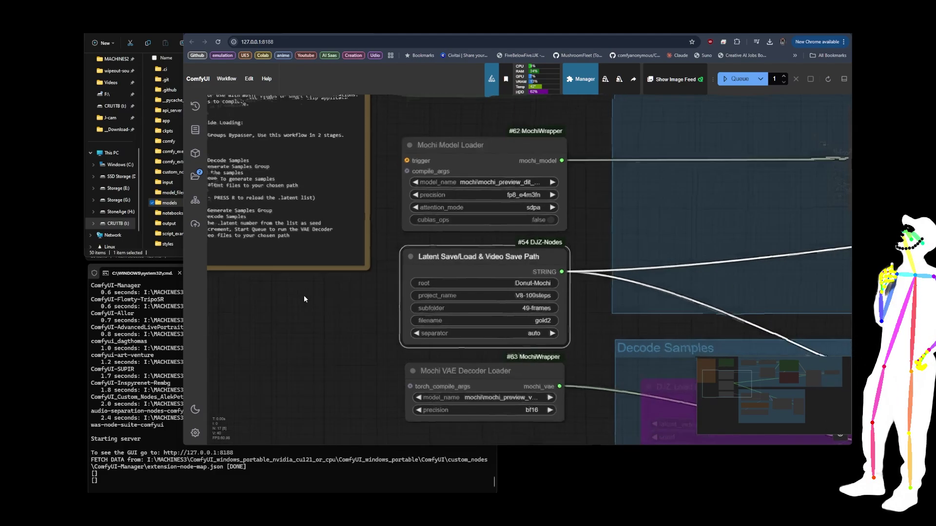
drag(710, 322, 377, 309)
scroll(569, 193, up, 5)
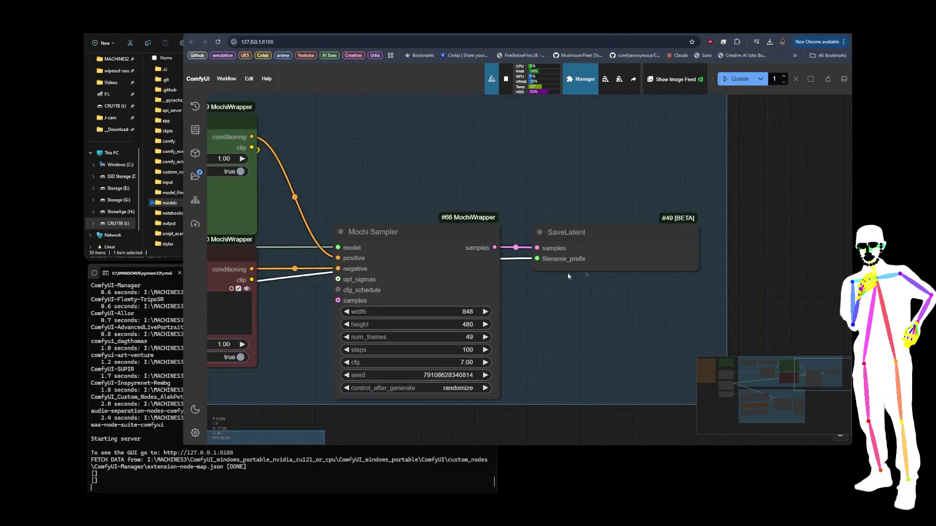
scroll(698, 180, down, 6)
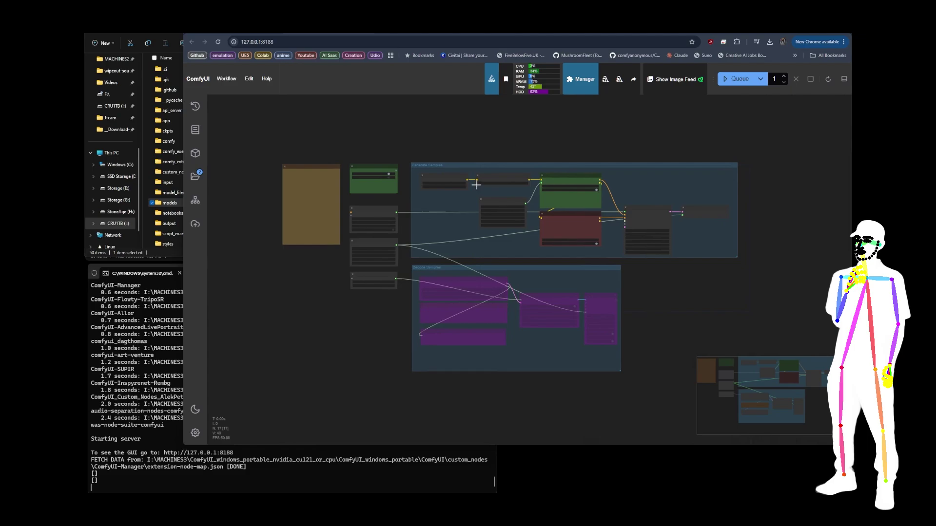
Step: Set Enable Generate Samples to no and Enable Decode Samples to yes, centering the Decode Samples group
scroll(351, 160, up, 4)
scroll(370, 171, up, 4)
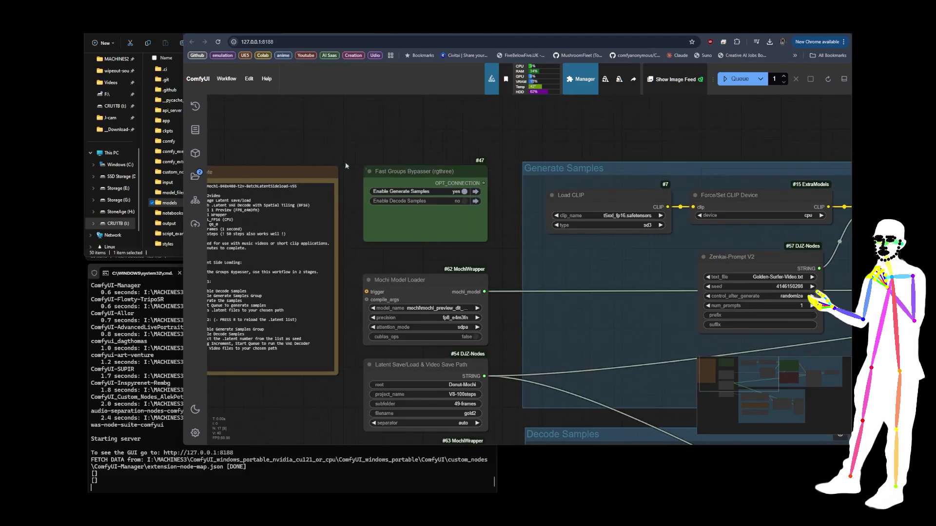
click(468, 192)
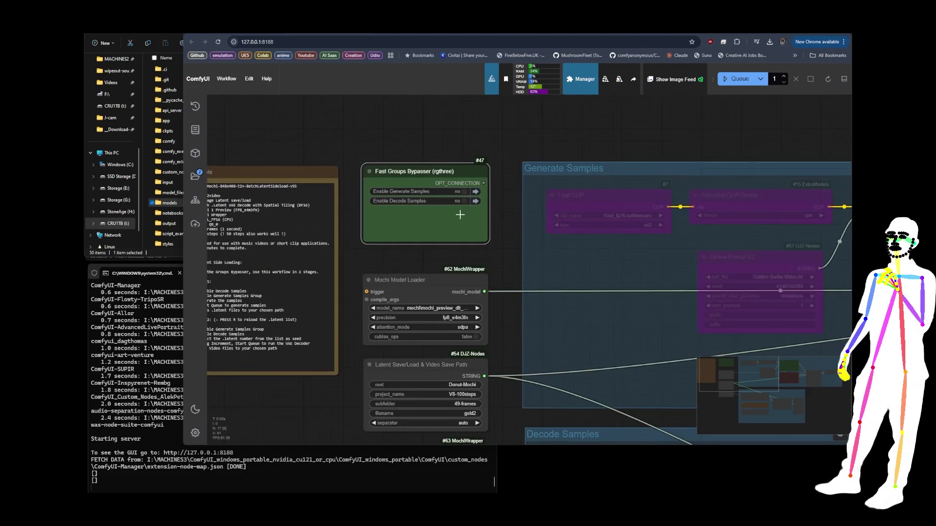
click(468, 201)
scroll(432, 139, down, 5)
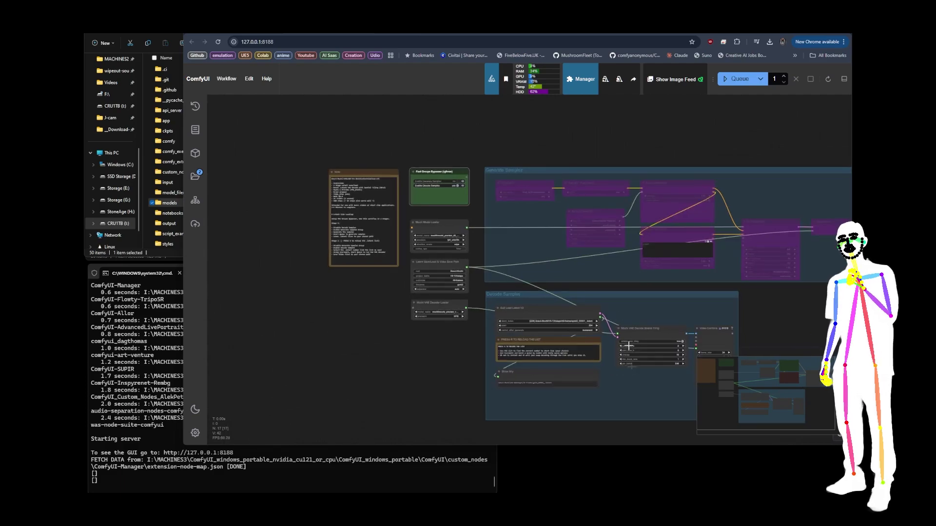
drag(622, 391, 610, 315)
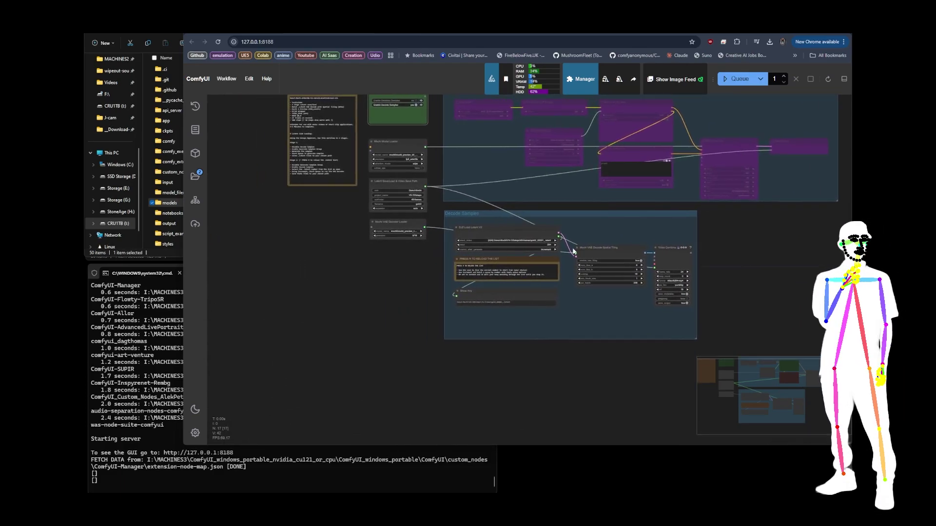
scroll(574, 251, up, 6)
scroll(541, 224, up, 2)
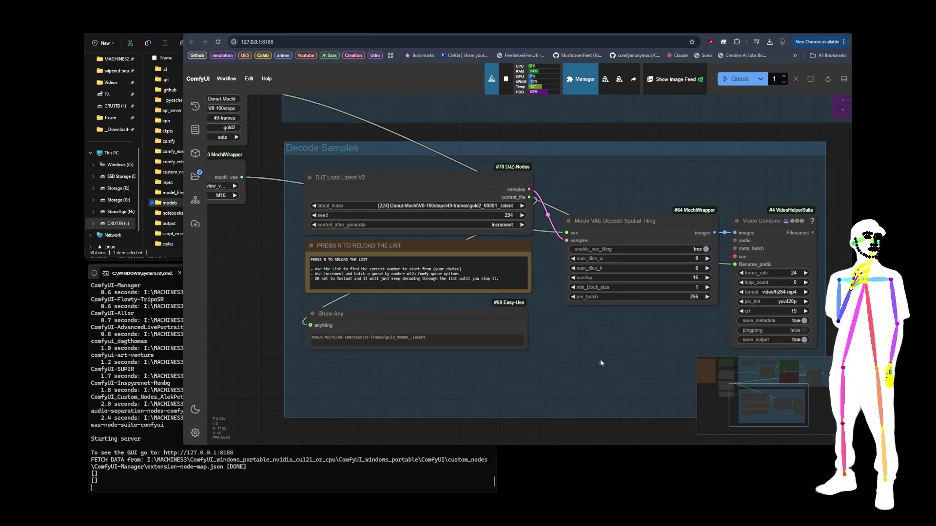
drag(600, 361, 577, 346)
click(596, 217)
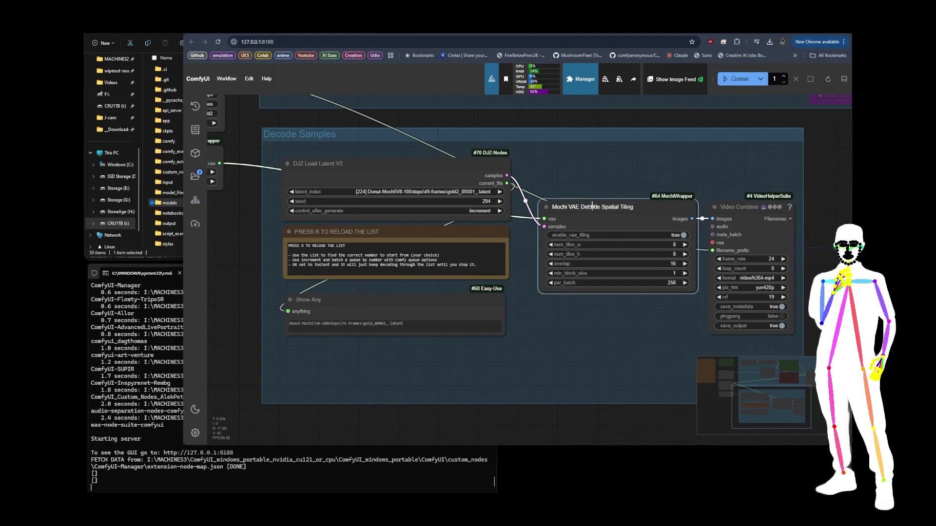
scroll(660, 245, up, 5)
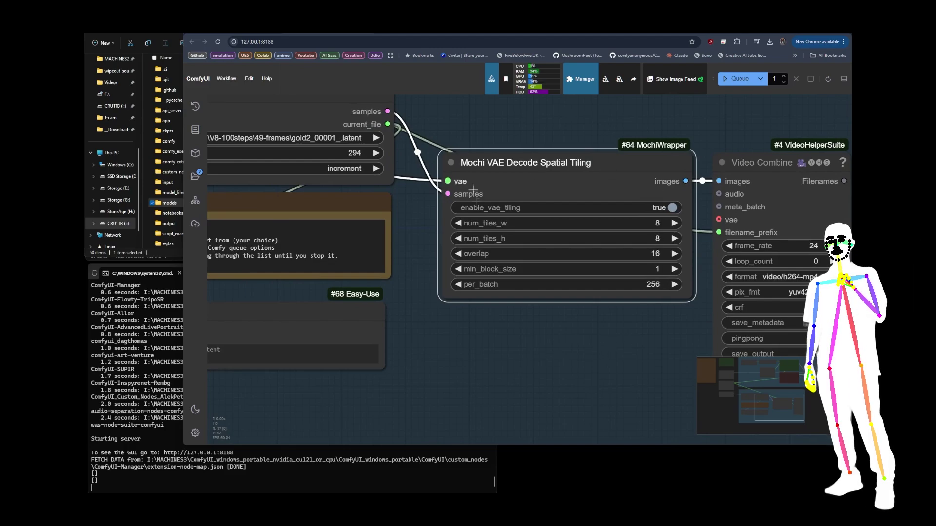
scroll(666, 330, down, 3)
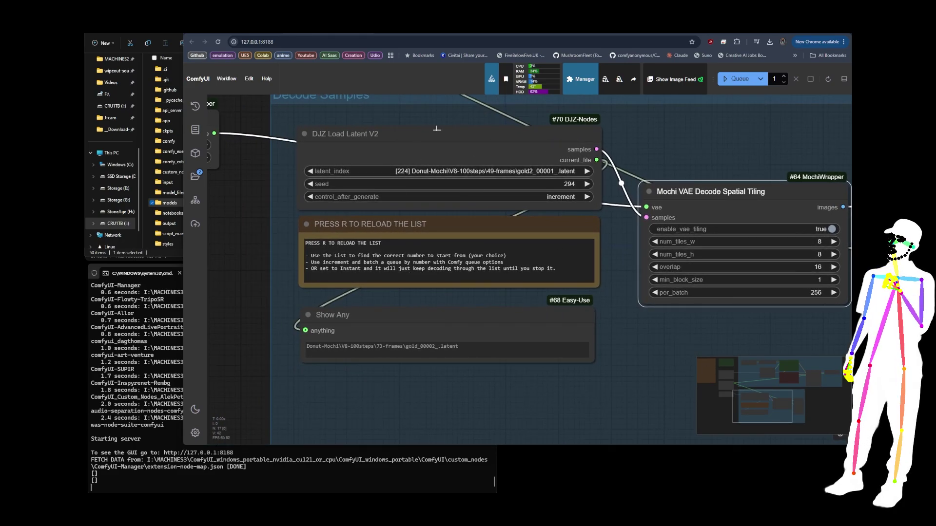
click(423, 140)
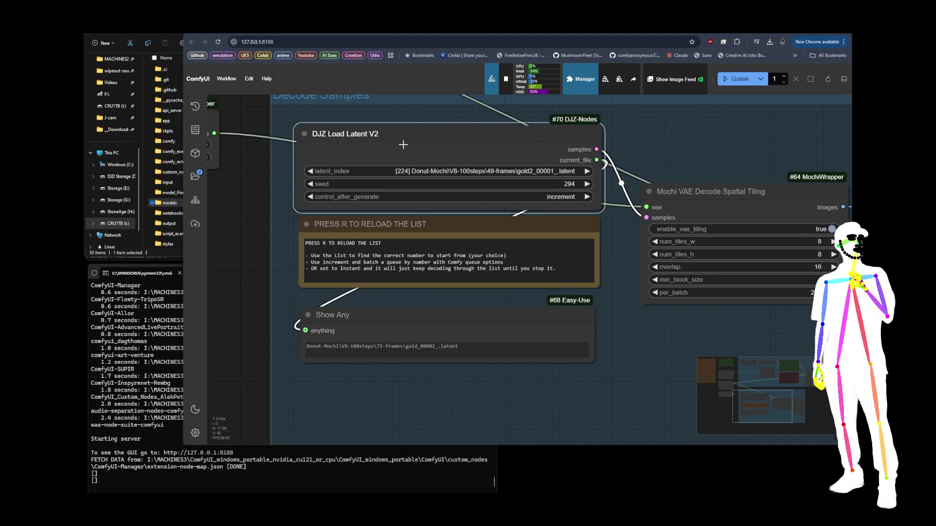
mouse_move(441, 314)
mouse_down()
mouse_move(470, 314)
mouse_move(442, 314)
mouse_up()
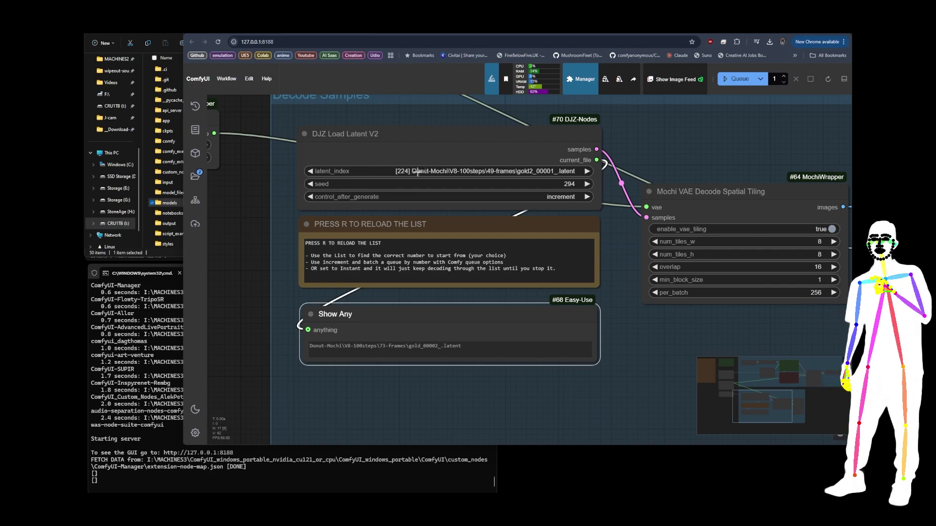
Step: Load latent [40] donut_00041_.latent with seed 40 and queue a decode run
click(437, 171)
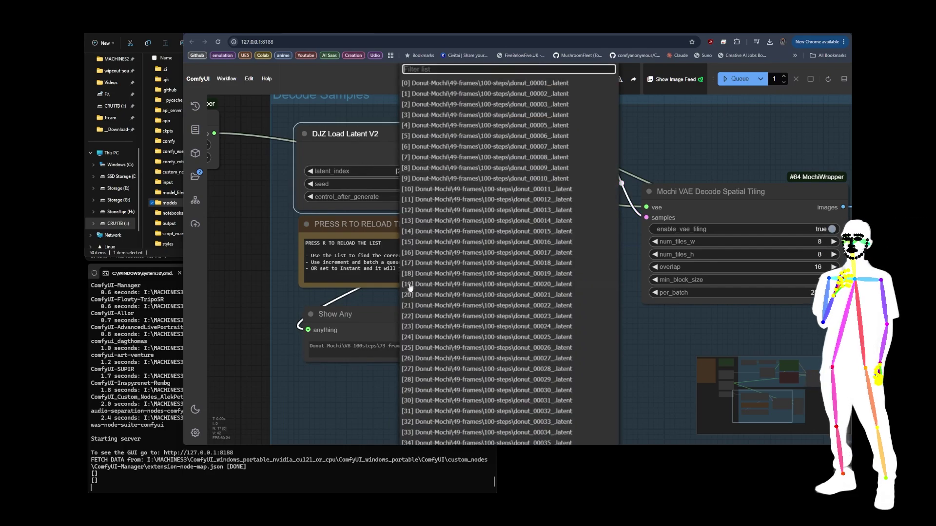
scroll(450, 282, up, 5)
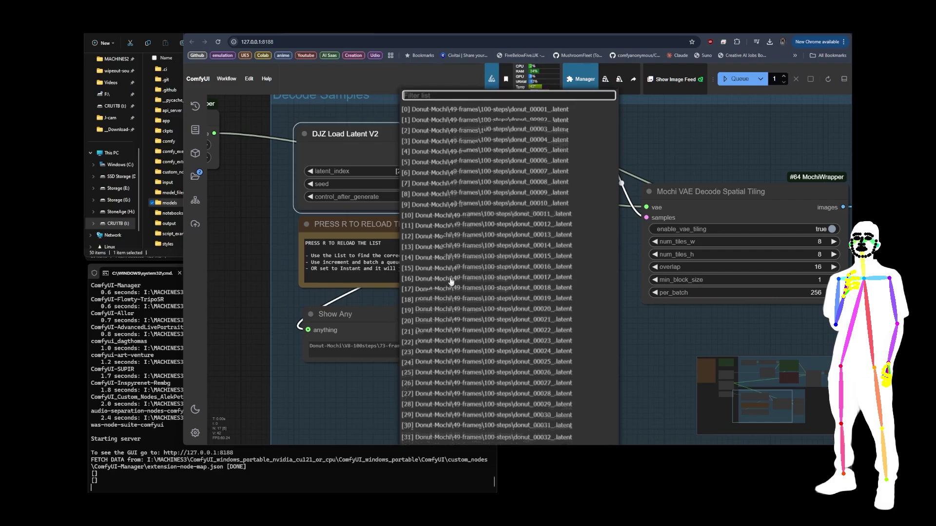
scroll(450, 282, down, 6)
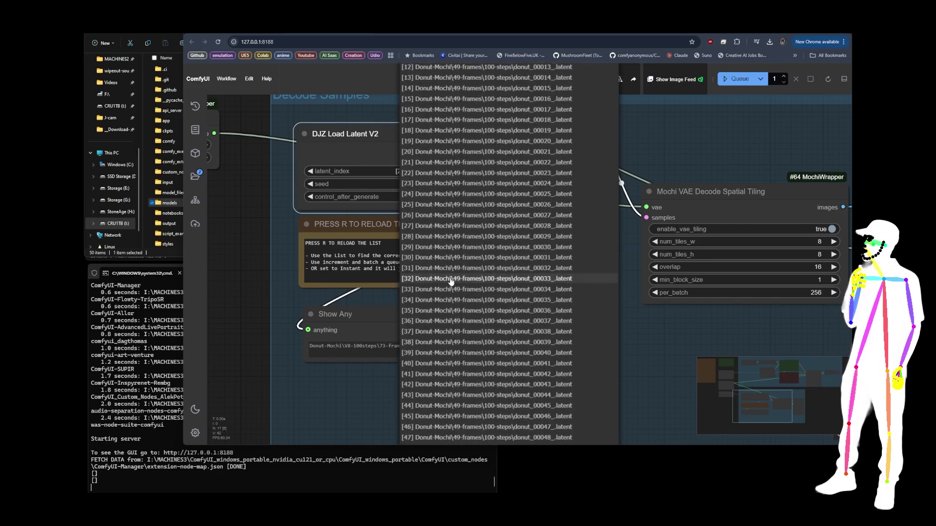
scroll(450, 282, down, 2)
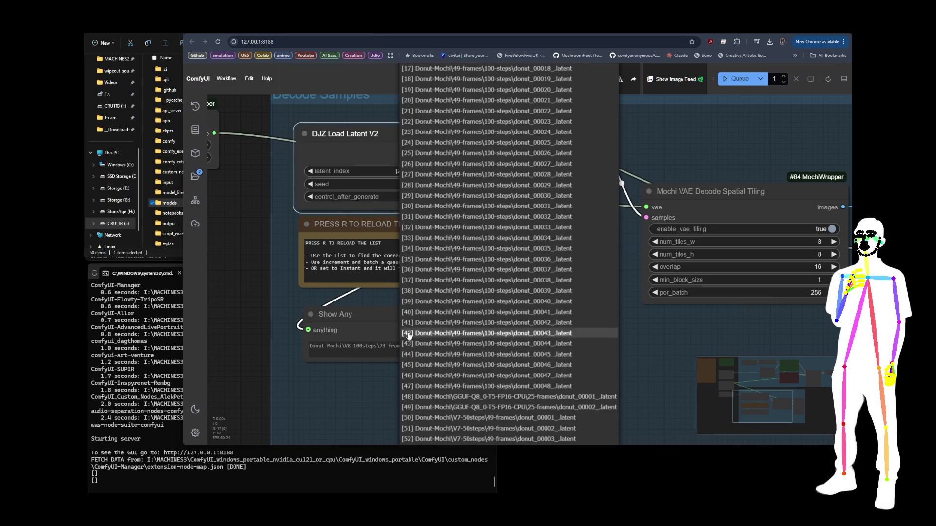
click(490, 313)
click(576, 183)
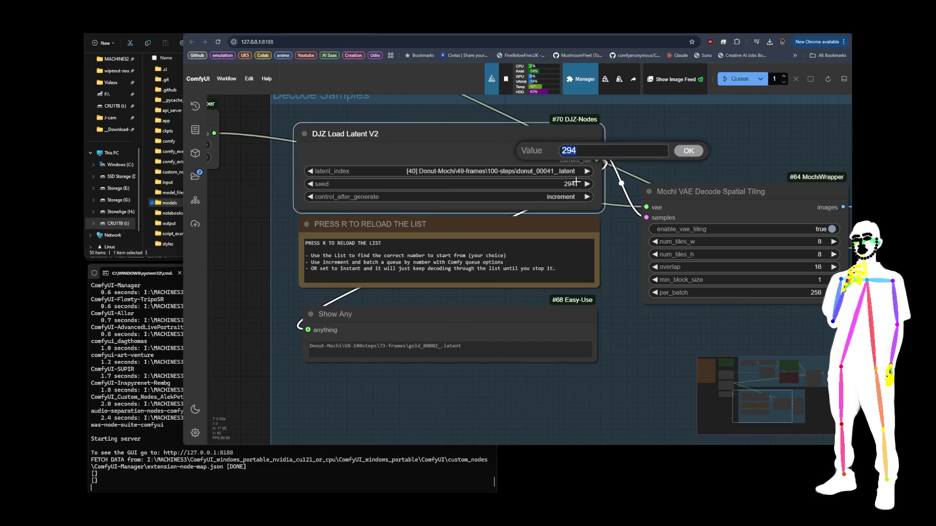
click(685, 154)
click(737, 80)
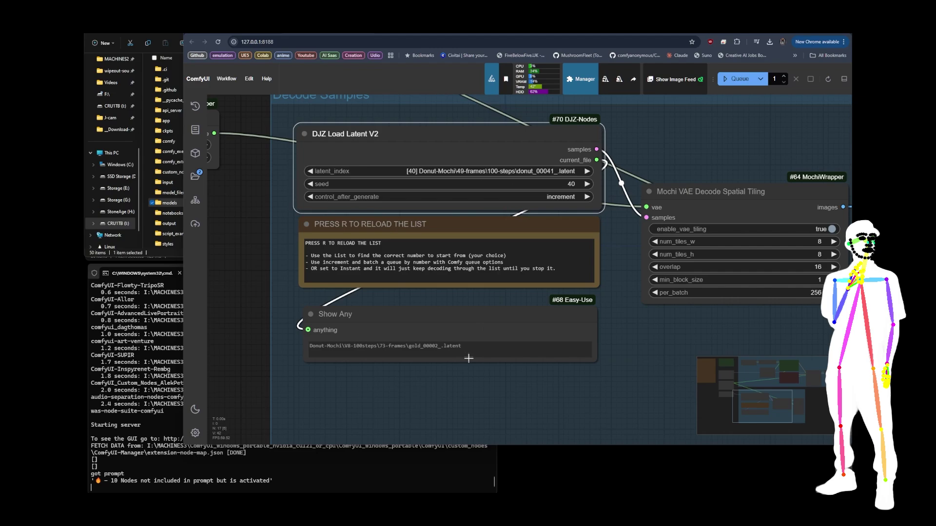
Step: Queue another decode run with the next seed using Ctrl+Enter
click(455, 317)
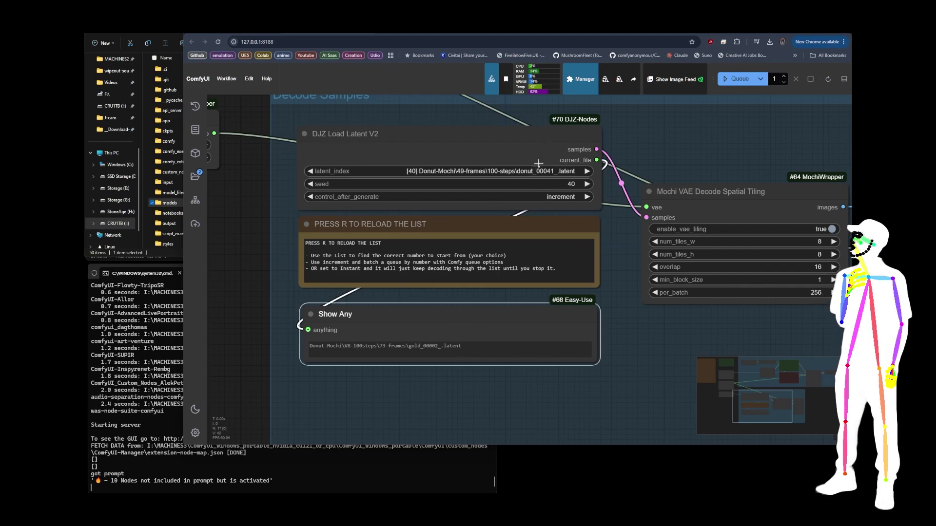
key(ctrl+Return)
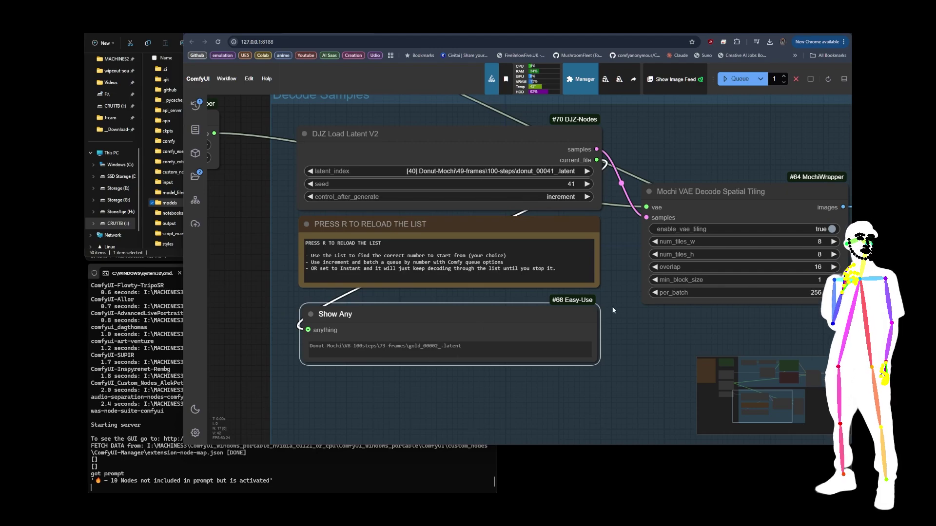
scroll(607, 320, down, 5)
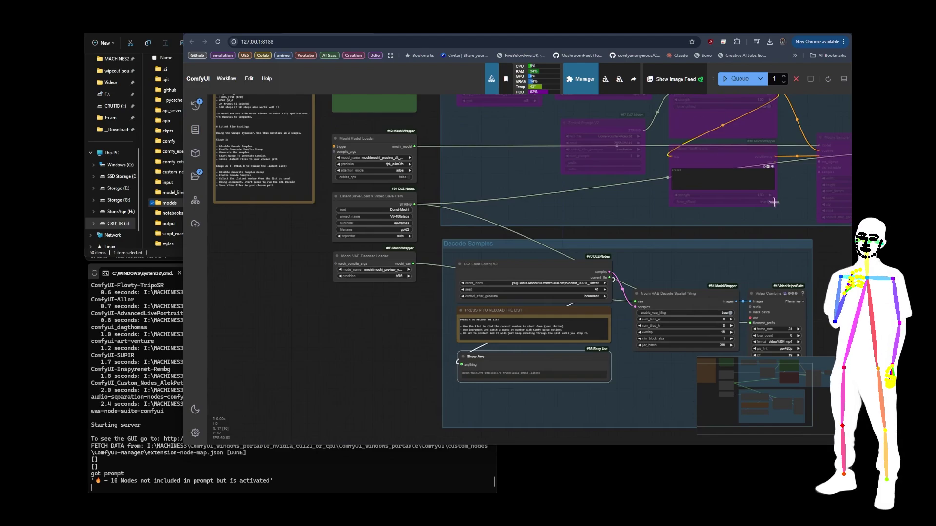
scroll(637, 425, up, 5)
scroll(652, 364, down, 2)
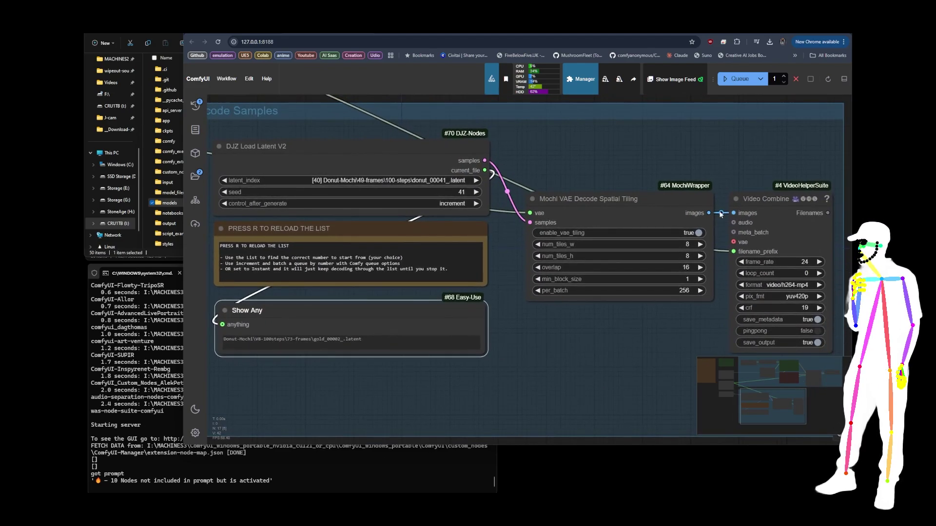
scroll(605, 179, down, 5)
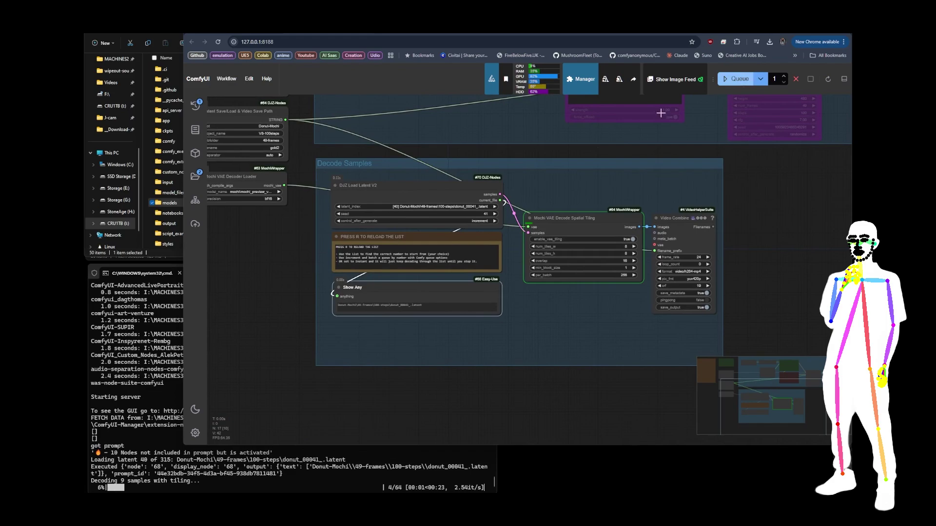
scroll(534, 184, up, 5)
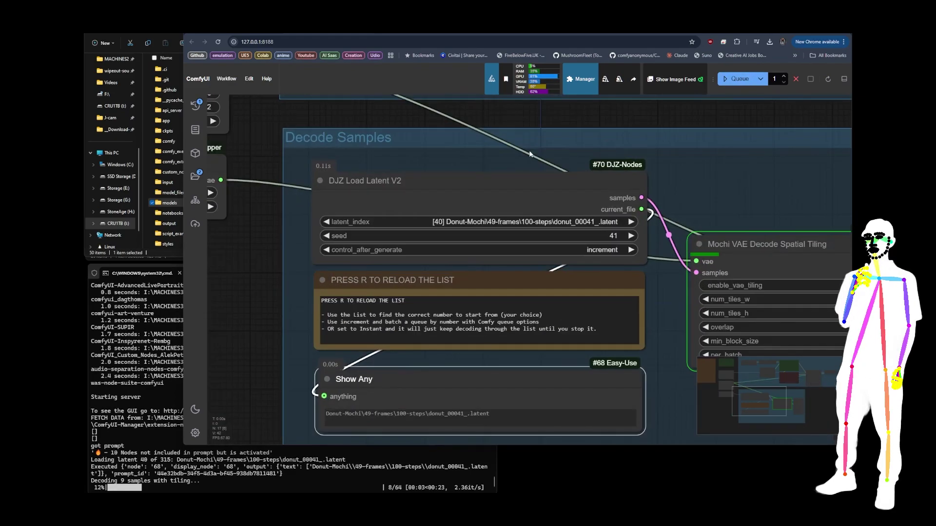
scroll(438, 168, down, 2)
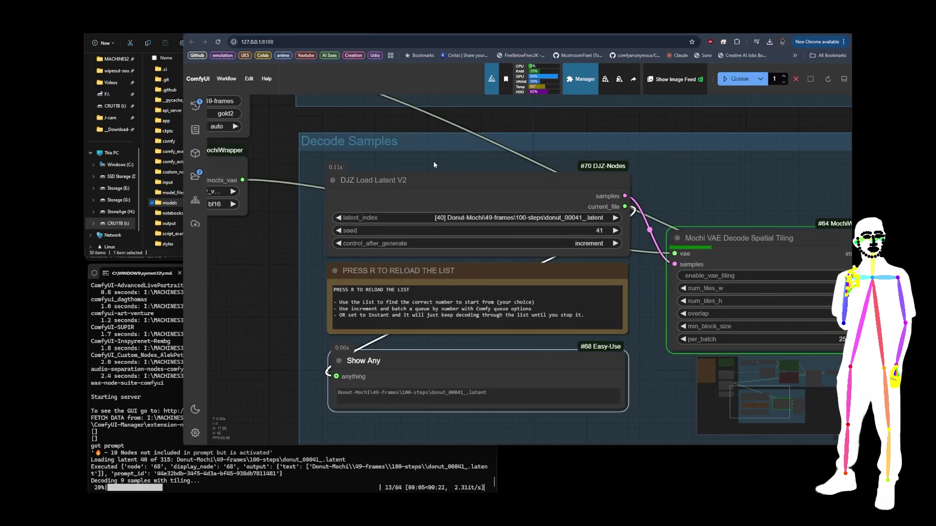
scroll(433, 161, up, 1)
Step: Check the latent_index list, keeping [40] donut_00041 selected
drag(683, 187, 685, 161)
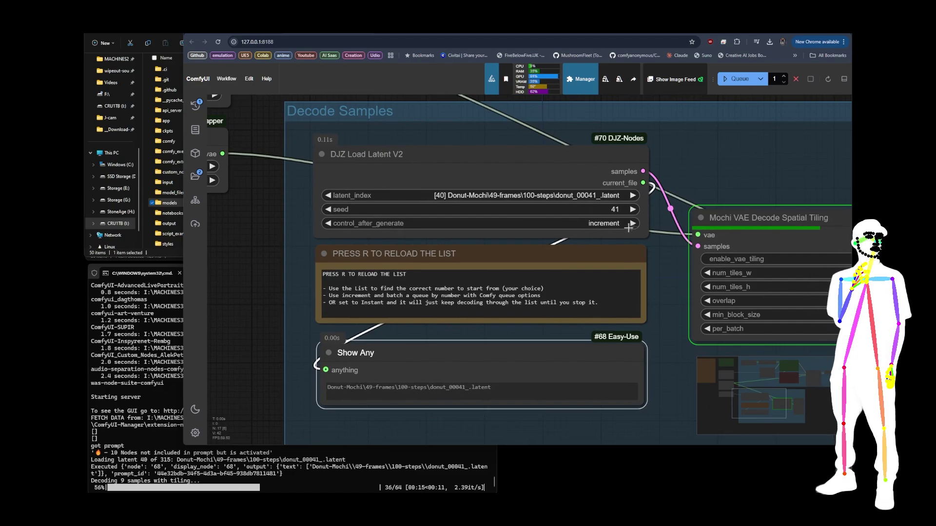
click(458, 197)
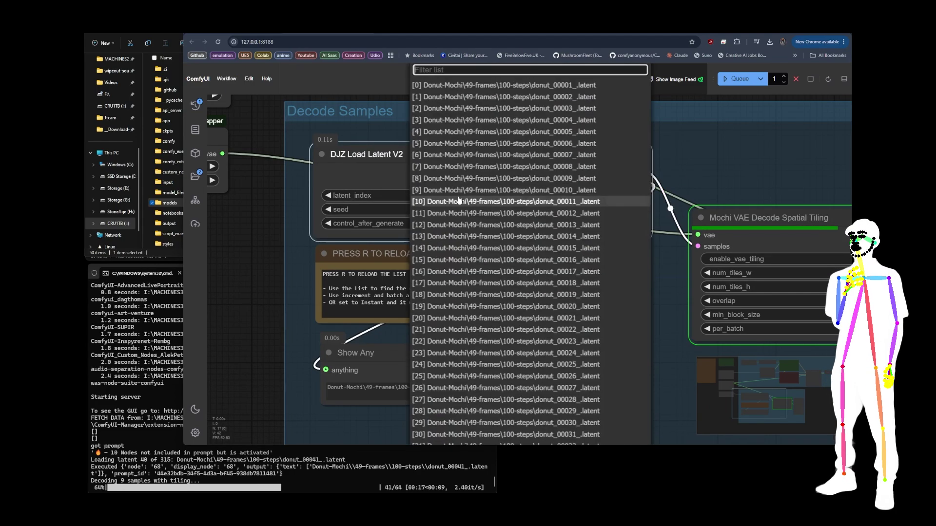
click(713, 179)
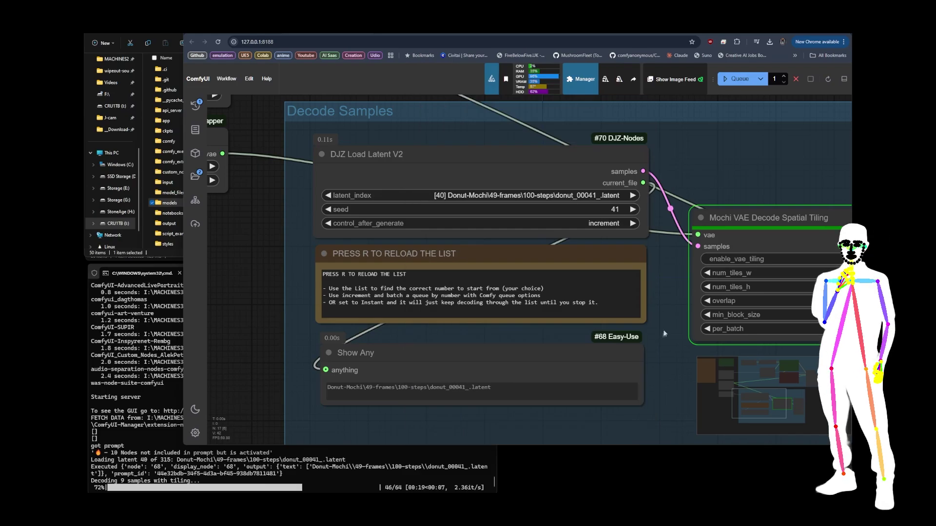
Step: Queue another decode run from beside the Video Combine node to process donut_00042
drag(663, 329, 572, 290)
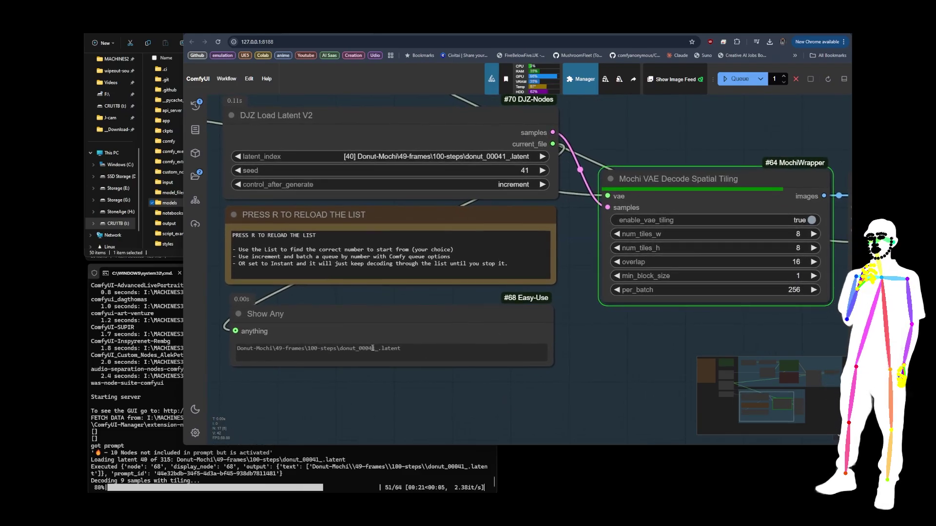
drag(626, 347, 344, 355)
click(750, 83)
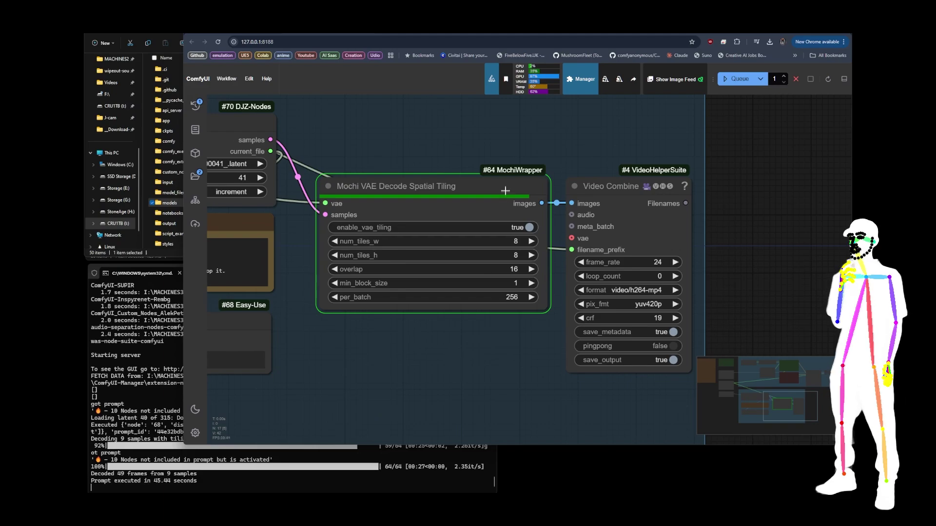
scroll(763, 215, down, 3)
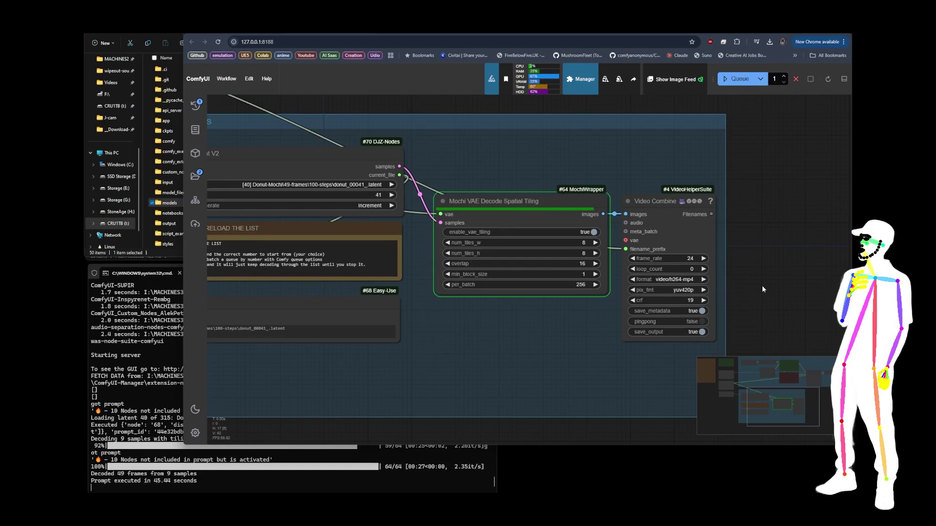
scroll(762, 289, down, 2)
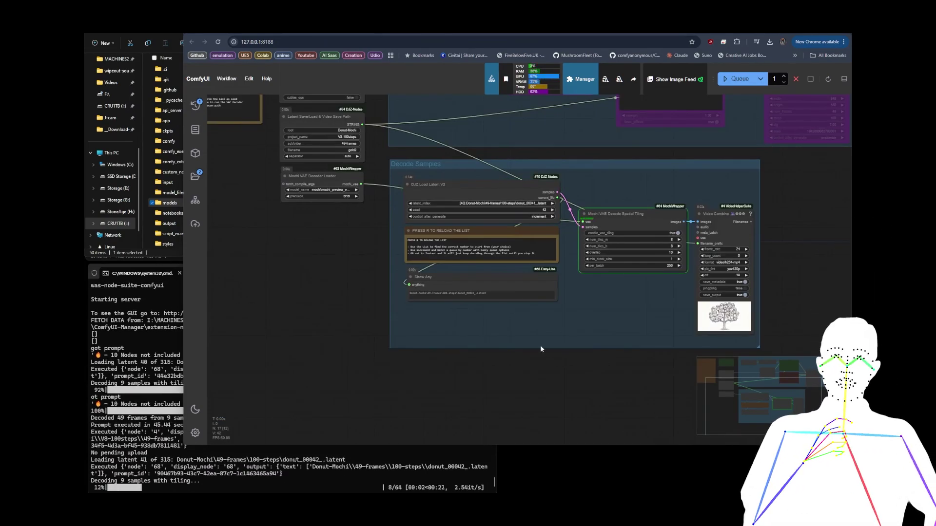
click(760, 79)
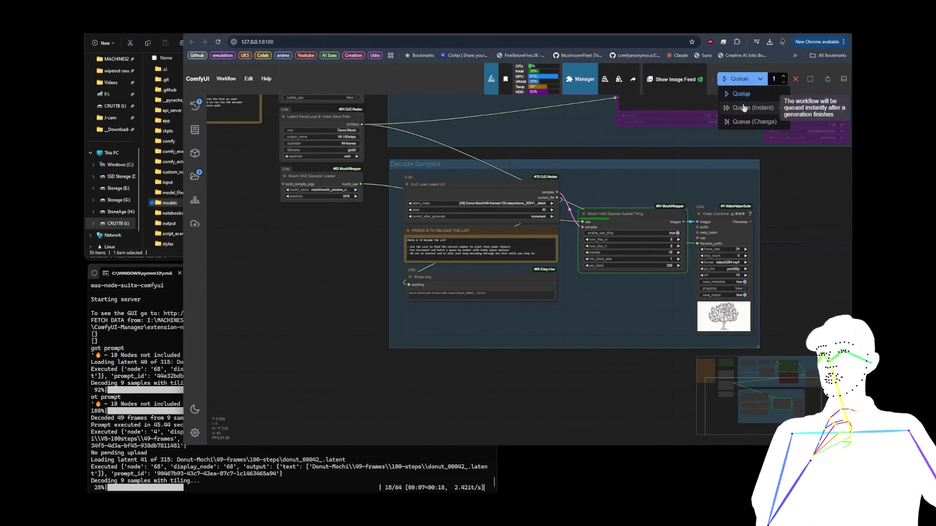
click(760, 79)
click(783, 76)
click(783, 82)
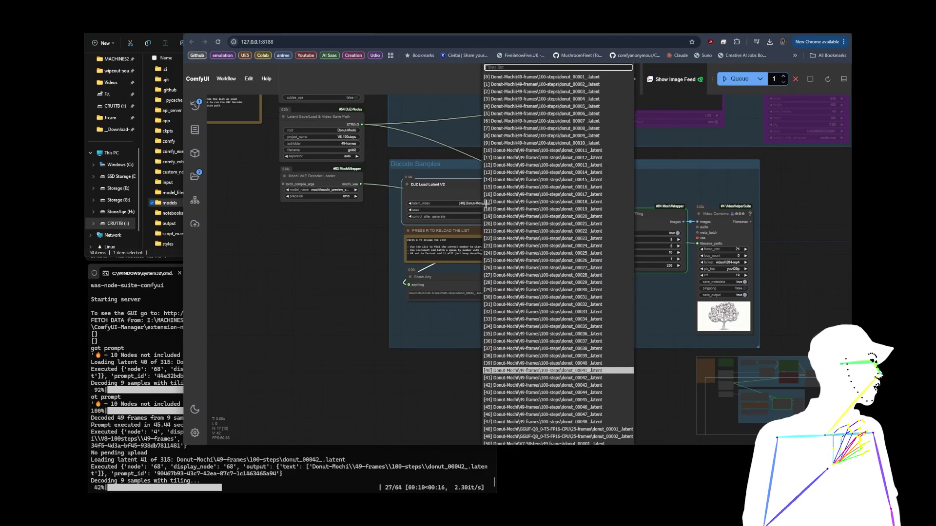
click(501, 203)
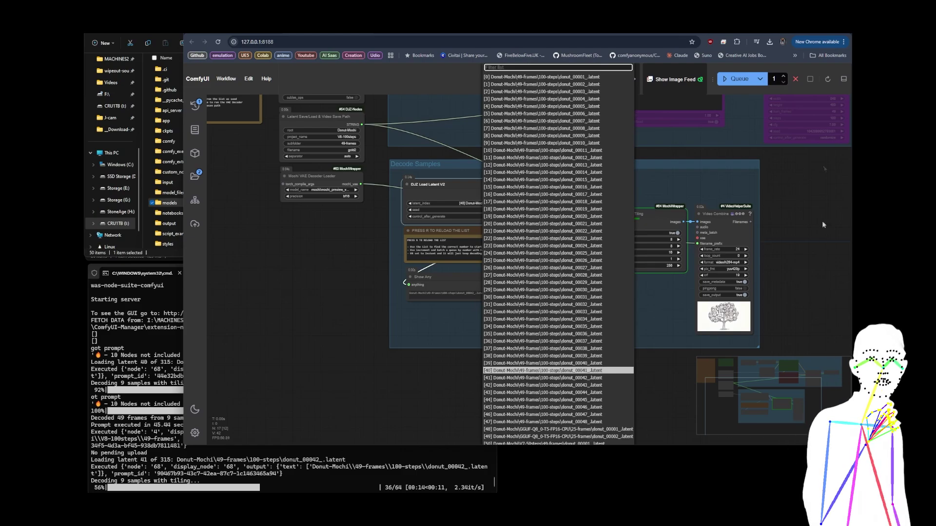
click(794, 190)
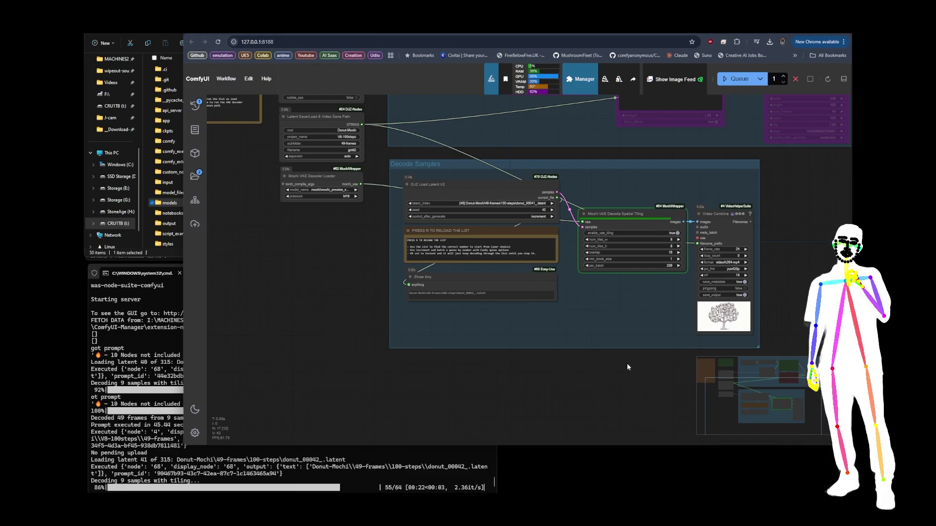
Step: Select DJZ Load Latent V2 and let donut_00042 finish decoding into gold2_00174.mp4
scroll(609, 364, up, 5)
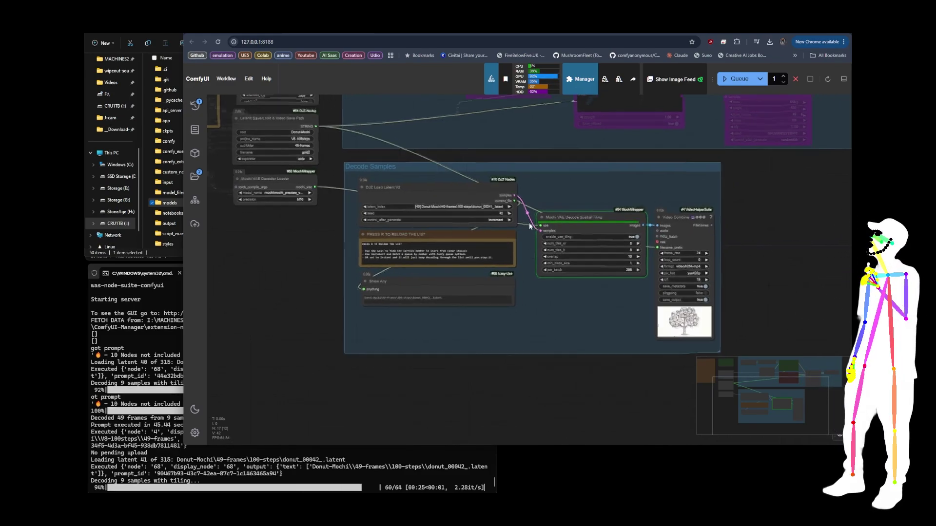
scroll(525, 225, down, 2)
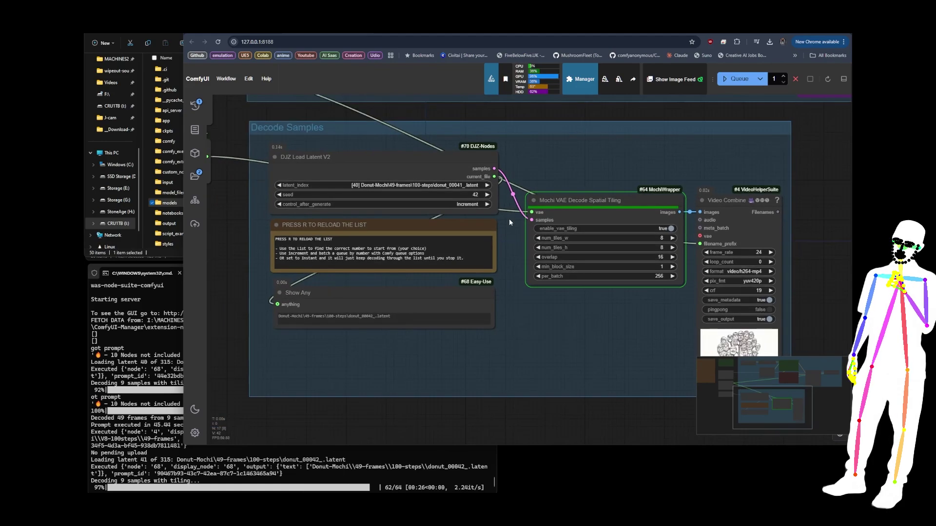
click(387, 159)
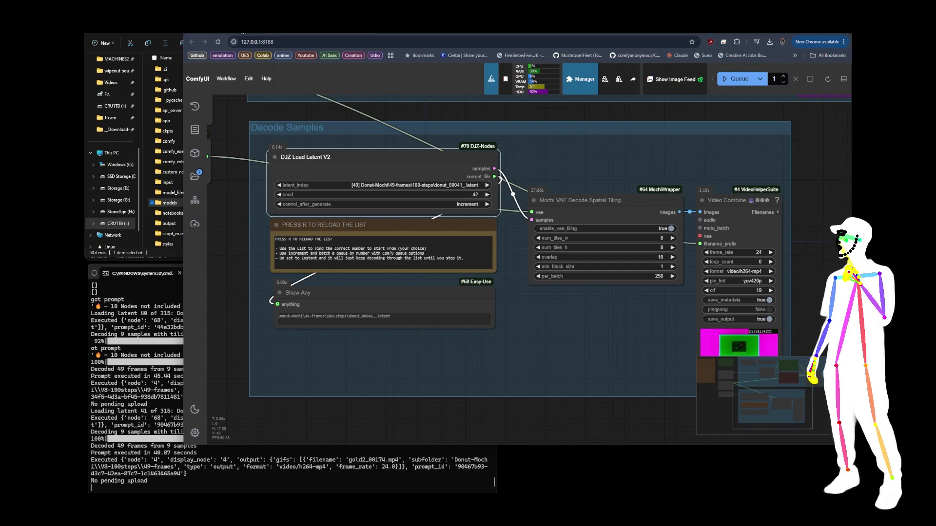
scroll(372, 439, down, 8)
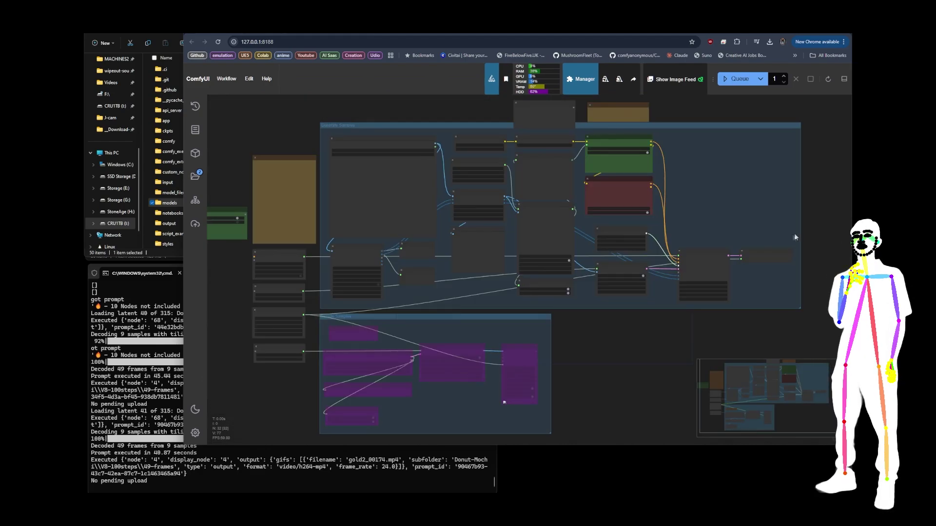
scroll(466, 341, up, 1)
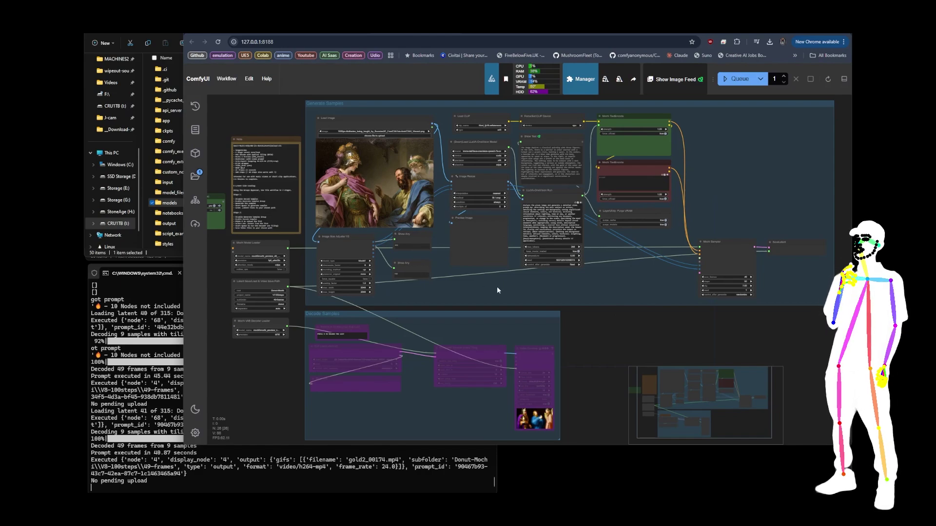
scroll(511, 229, up, 3)
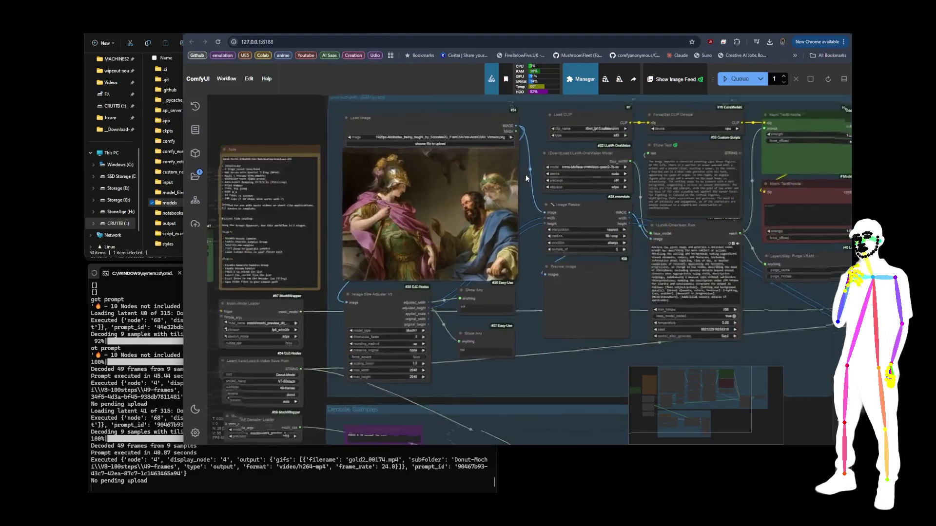
scroll(526, 178, up, 3)
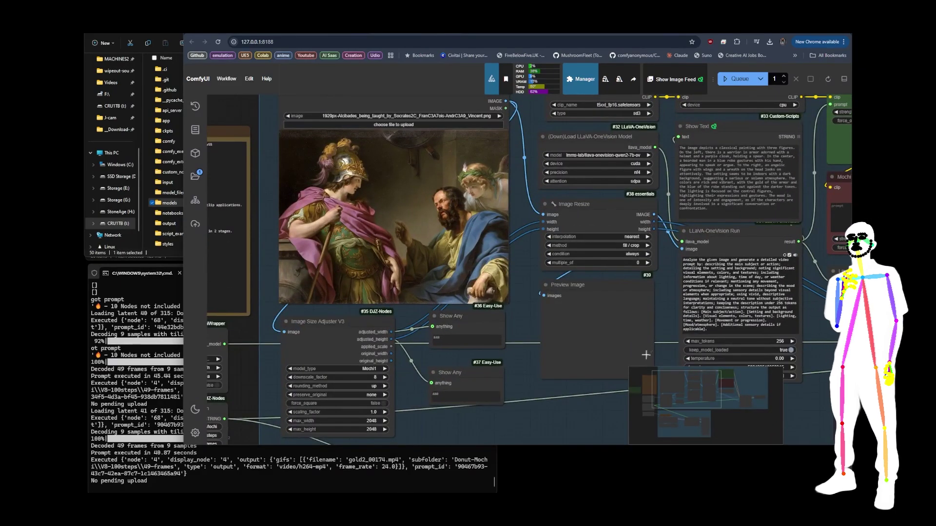
drag(667, 299, 451, 275)
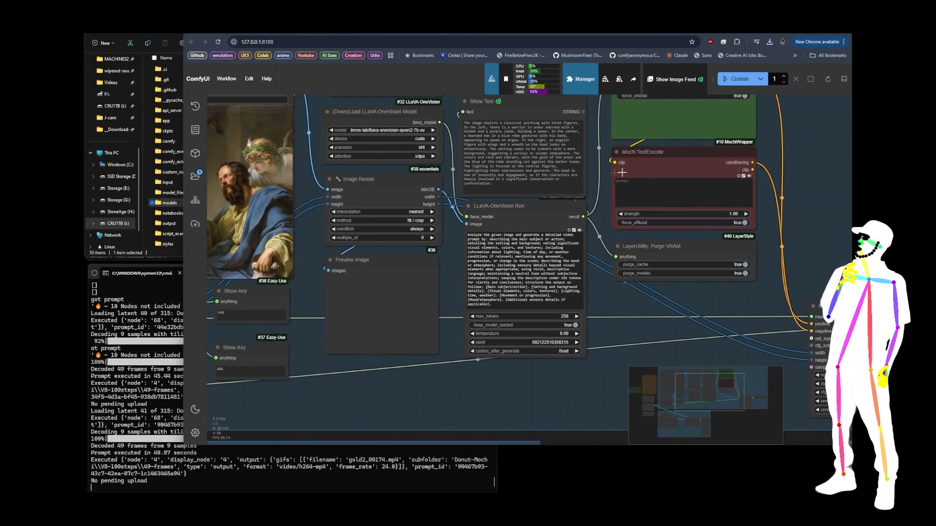
scroll(538, 251, up, 3)
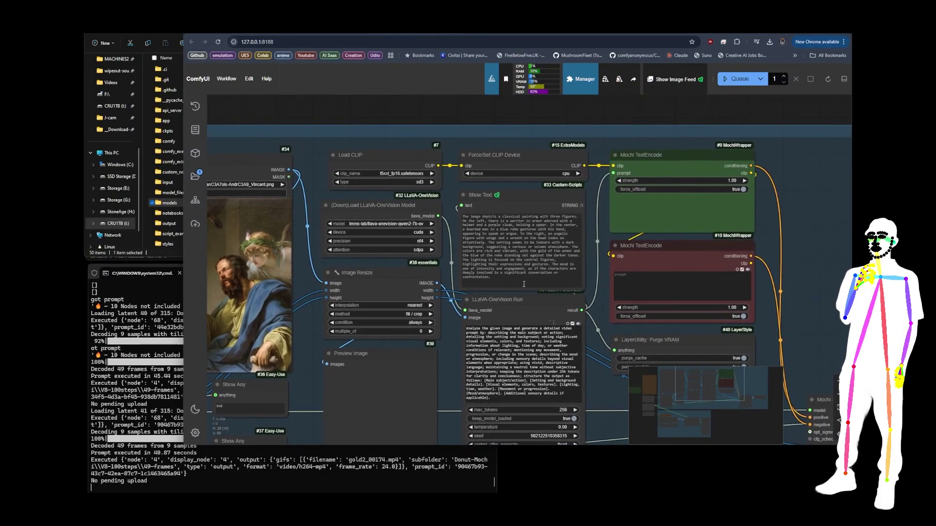
drag(600, 398, 745, 304)
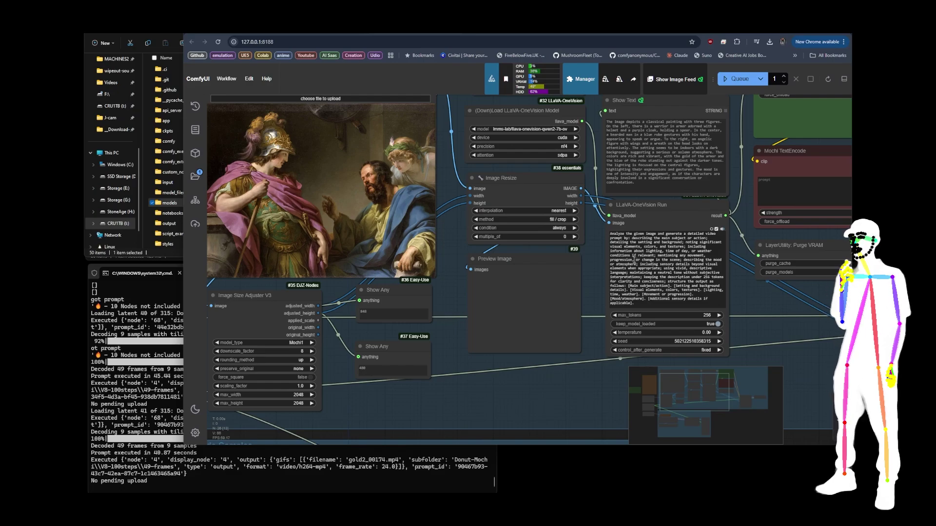
scroll(590, 263, down, 5)
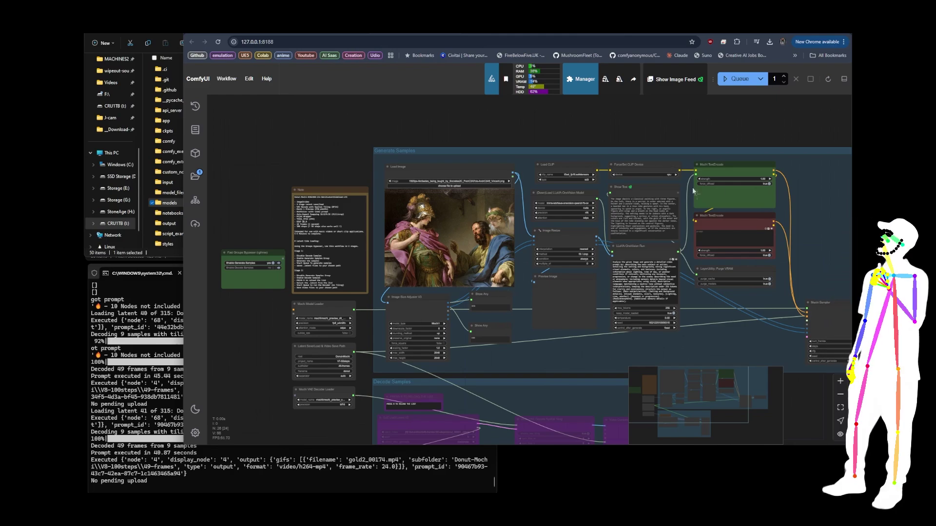
drag(738, 342, 581, 330)
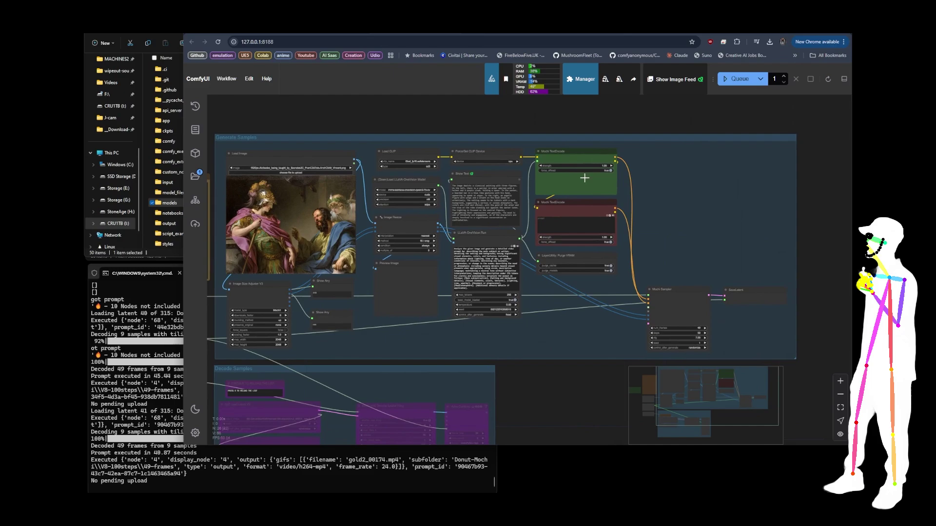
scroll(743, 215, down, 2)
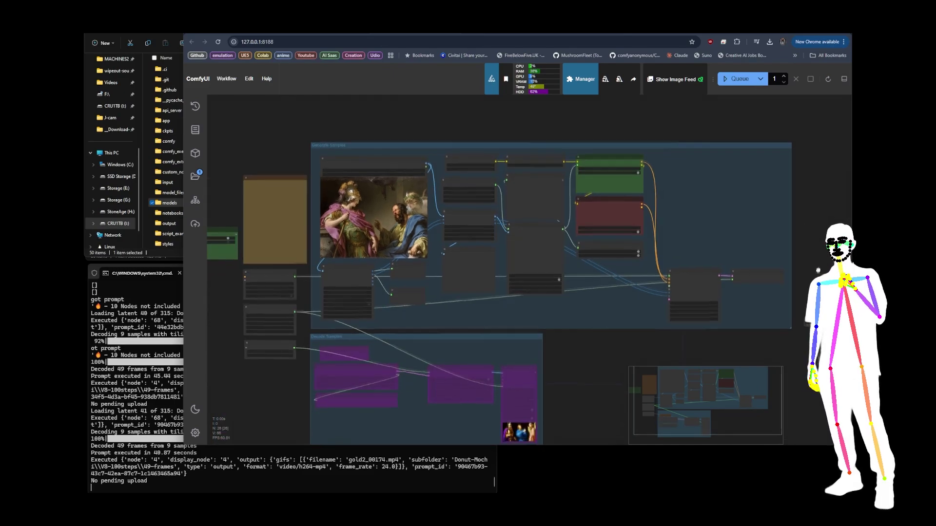
scroll(722, 273, down, 2)
drag(635, 328, 681, 274)
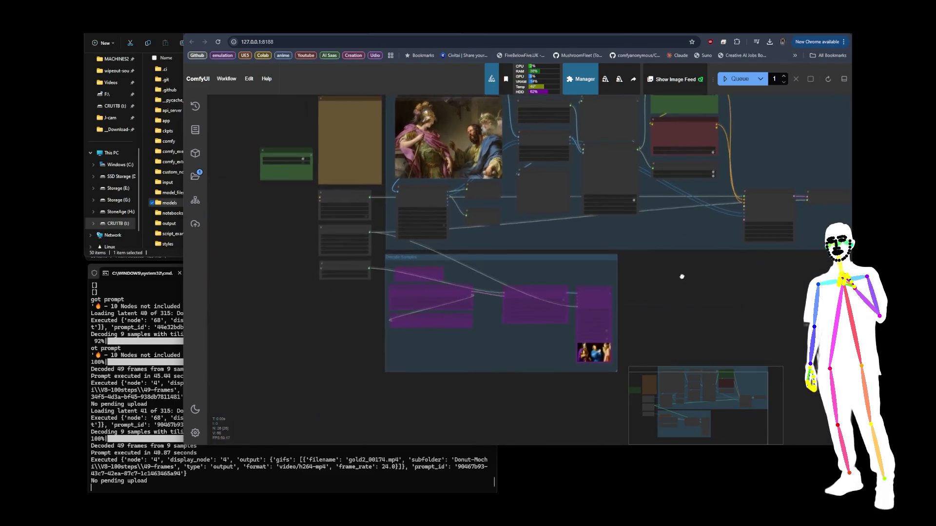
scroll(333, 297, up, 10)
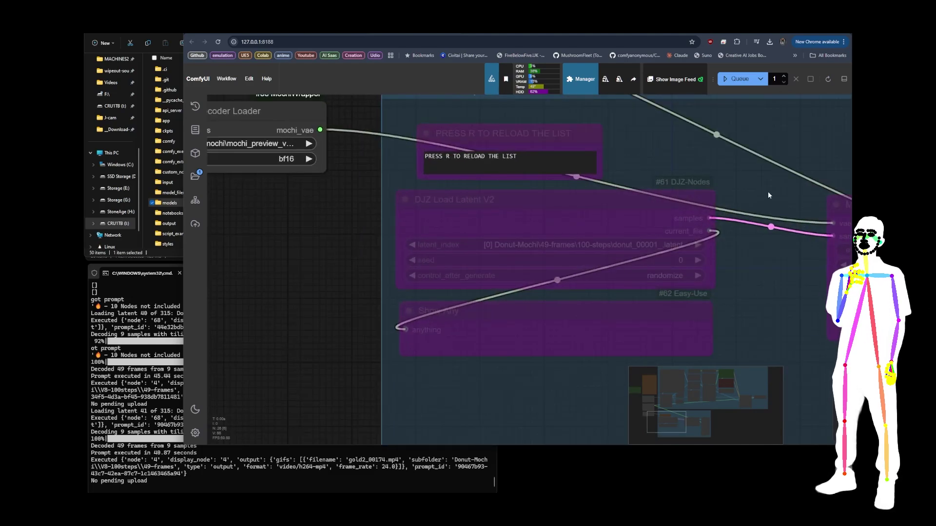
scroll(707, 253, down, 5)
scroll(653, 317, down, 3)
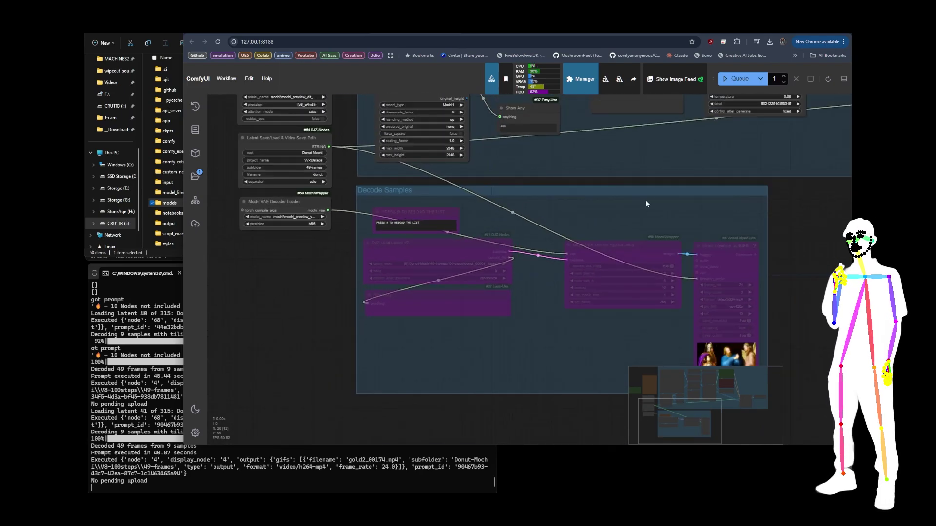
key(1)
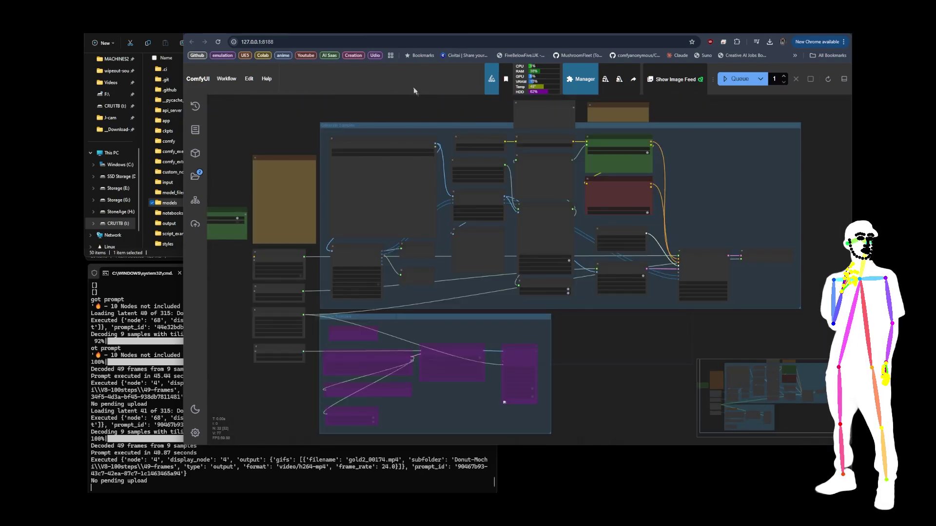
scroll(619, 336, down, 3)
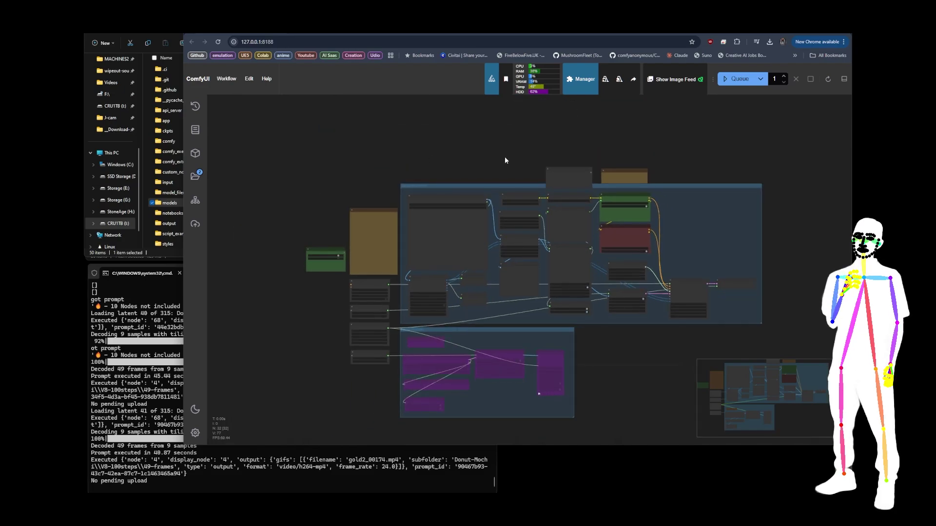
key(2)
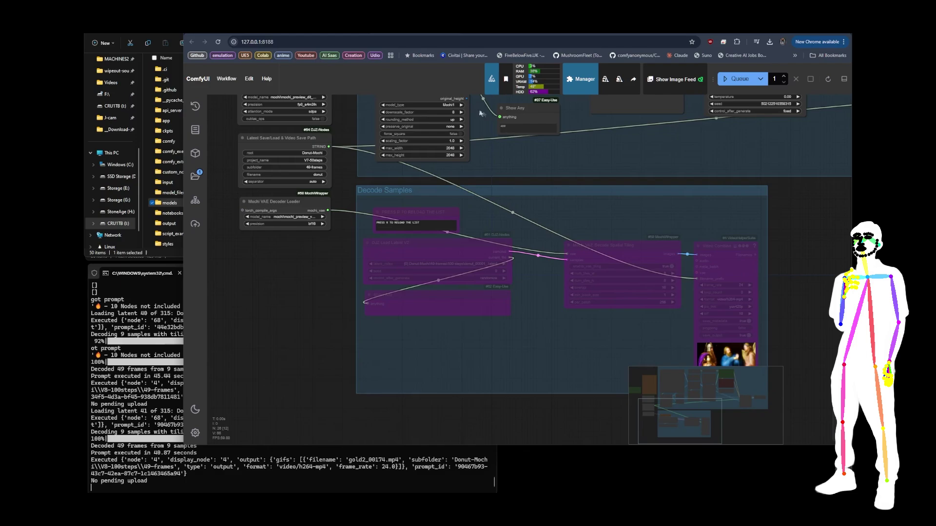
key(1)
drag(698, 224, 653, 328)
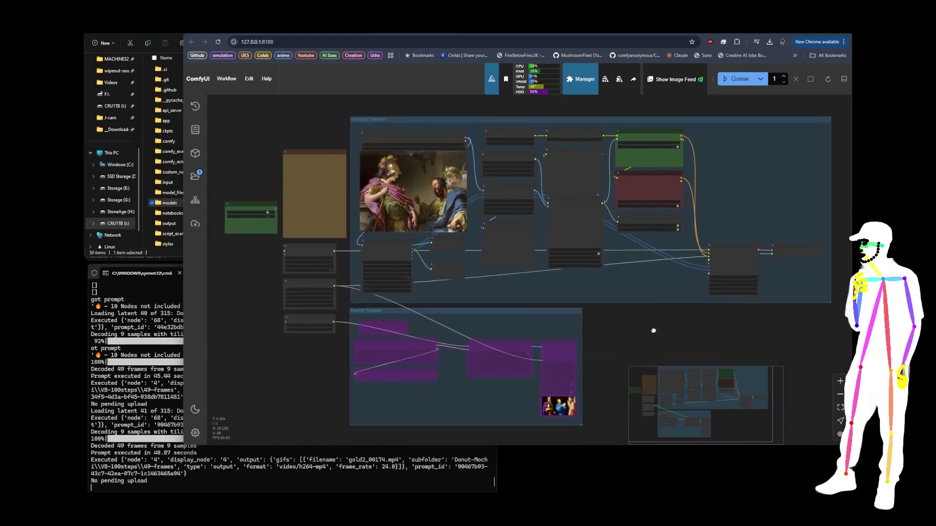
scroll(556, 394, down, 3)
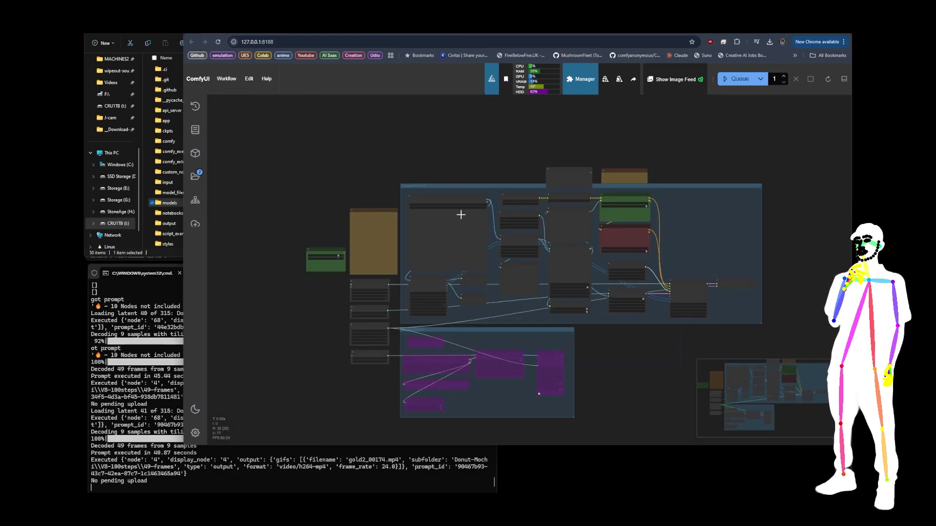
Step: Select the Mochi Image Encode node, then switch to the Civitai model page
scroll(619, 268, up, 5)
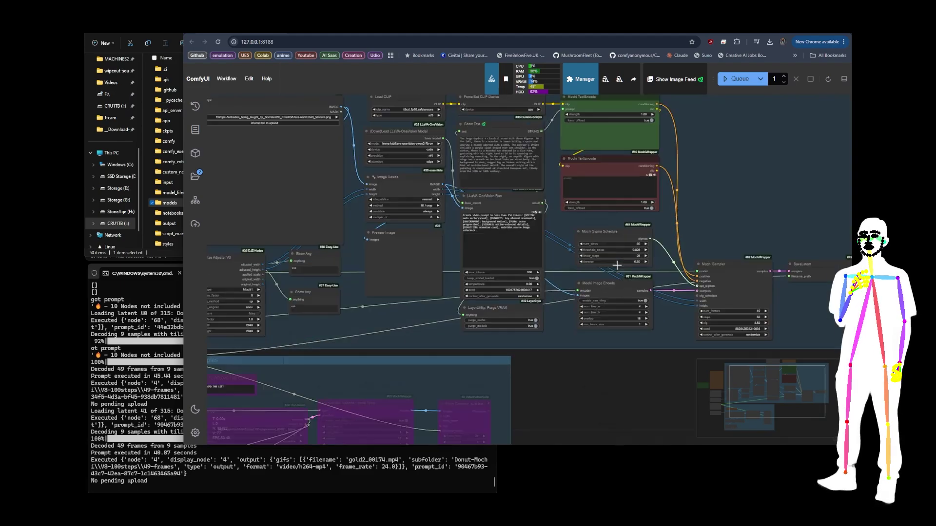
drag(691, 243, 662, 149)
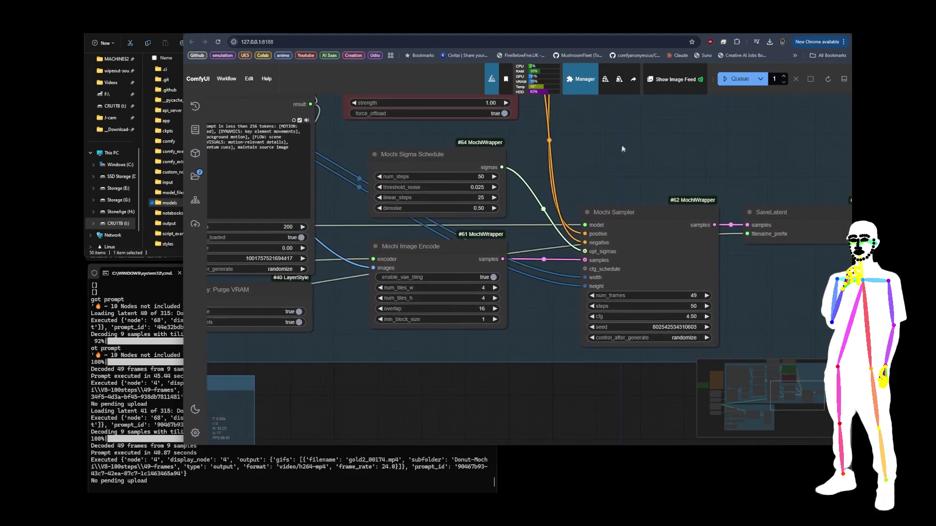
click(441, 261)
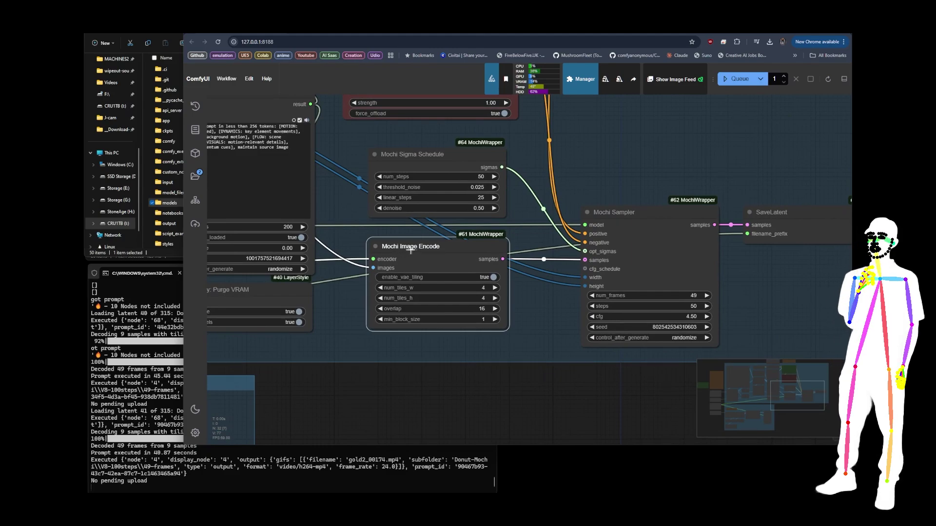
scroll(421, 263, up, 5)
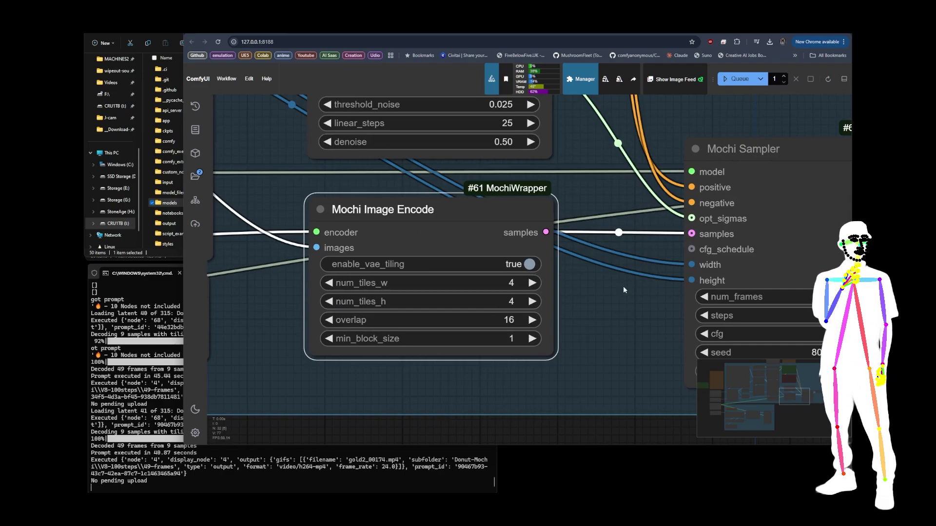
click(512, 33)
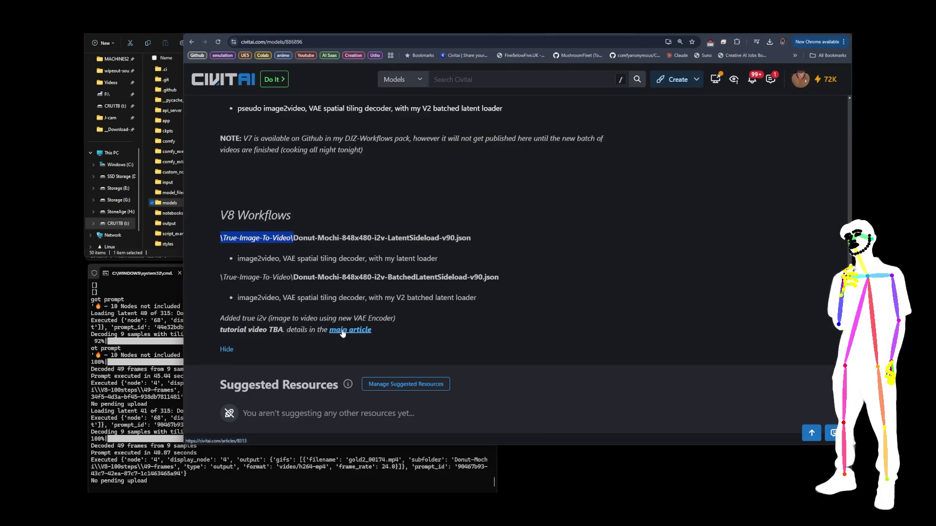
Step: Open the Mochi main article from the V8 Workflows notes and read its VAE Encoder section
drag(217, 215, 407, 337)
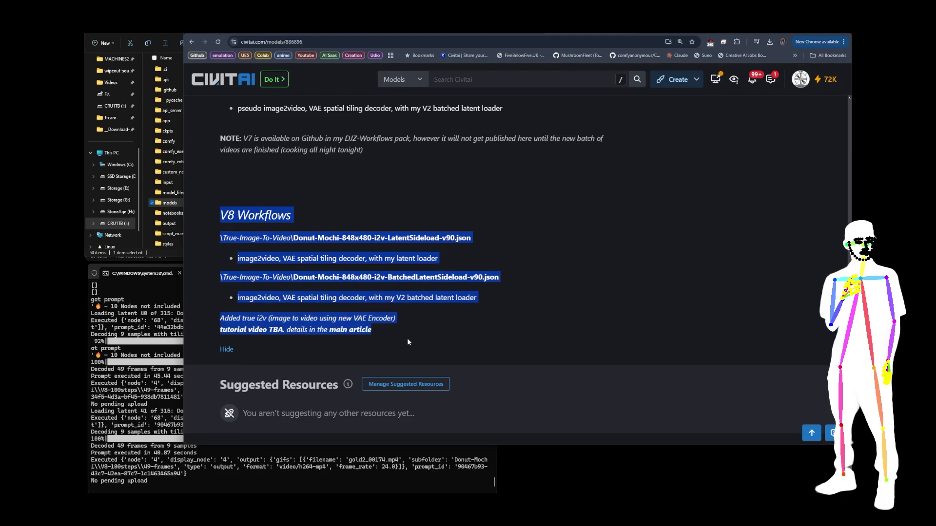
click(420, 319)
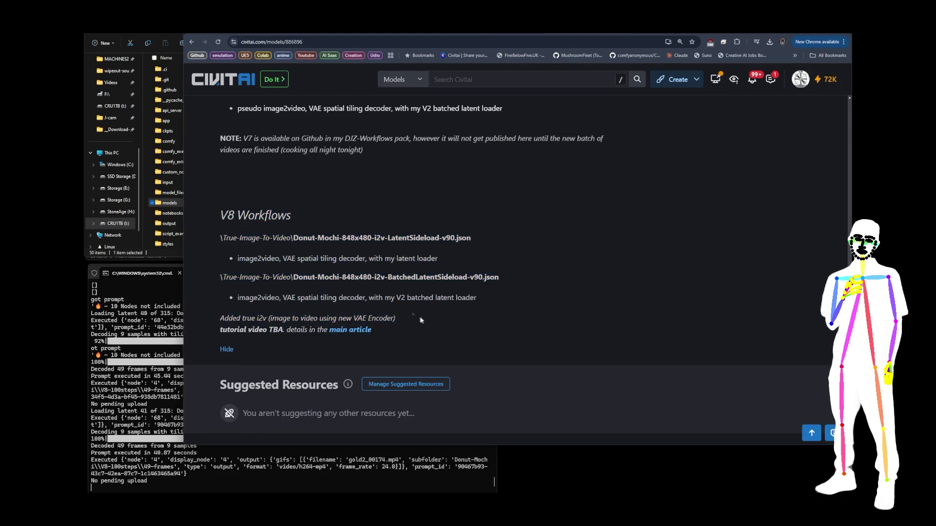
click(354, 331)
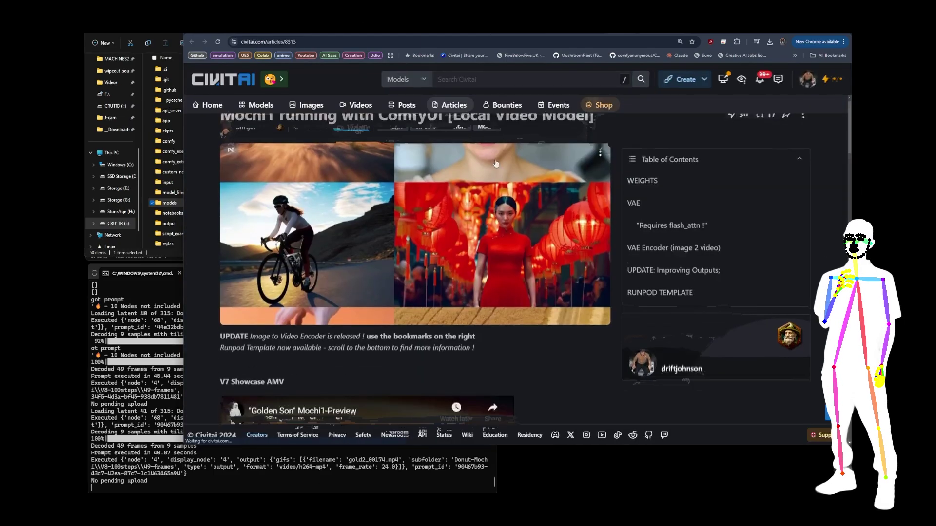
scroll(495, 163, down, 12)
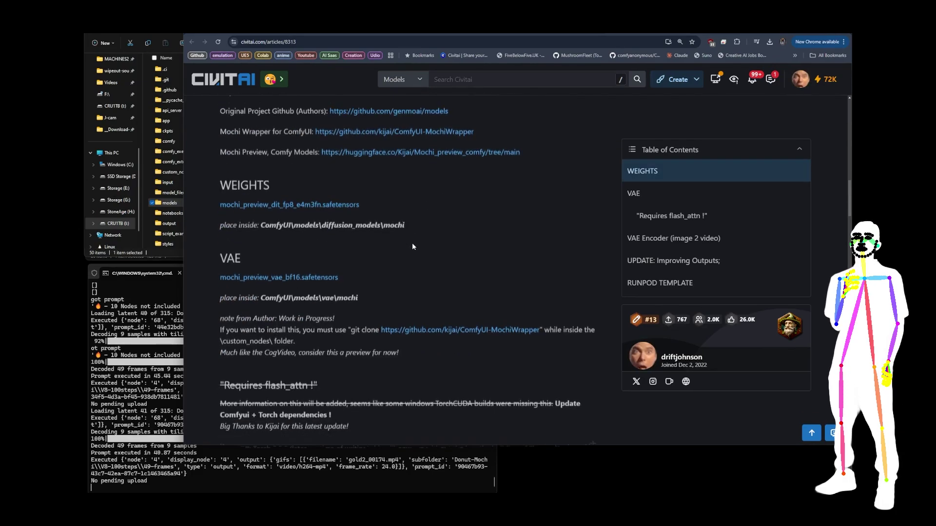
scroll(409, 247, down, 5)
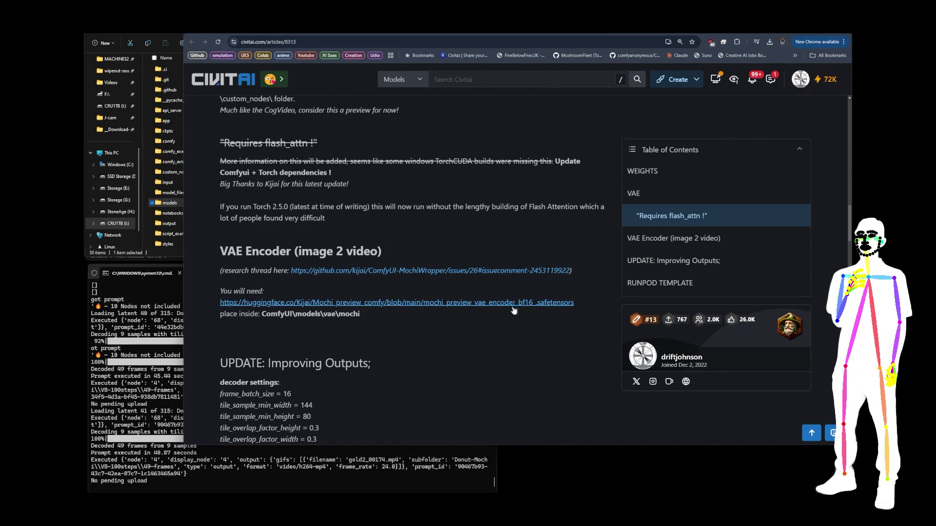
click(205, 34)
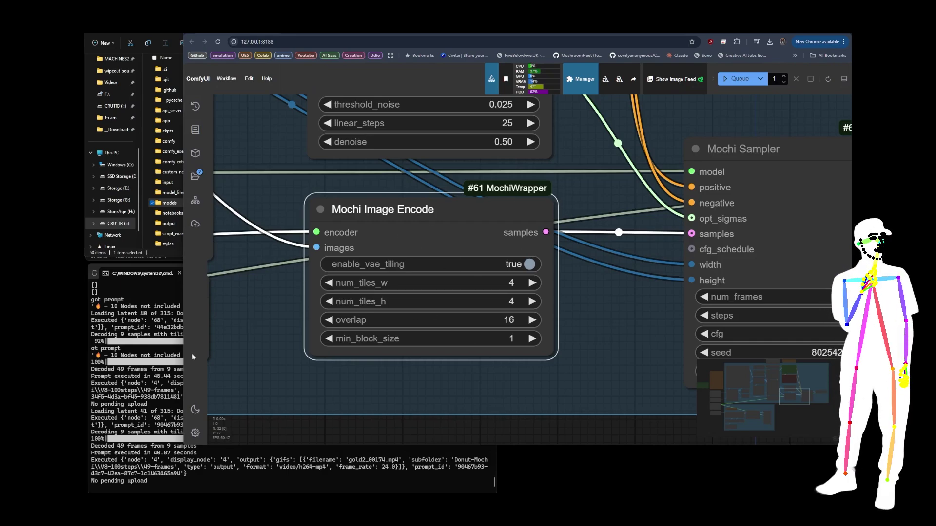
drag(590, 341, 241, 342)
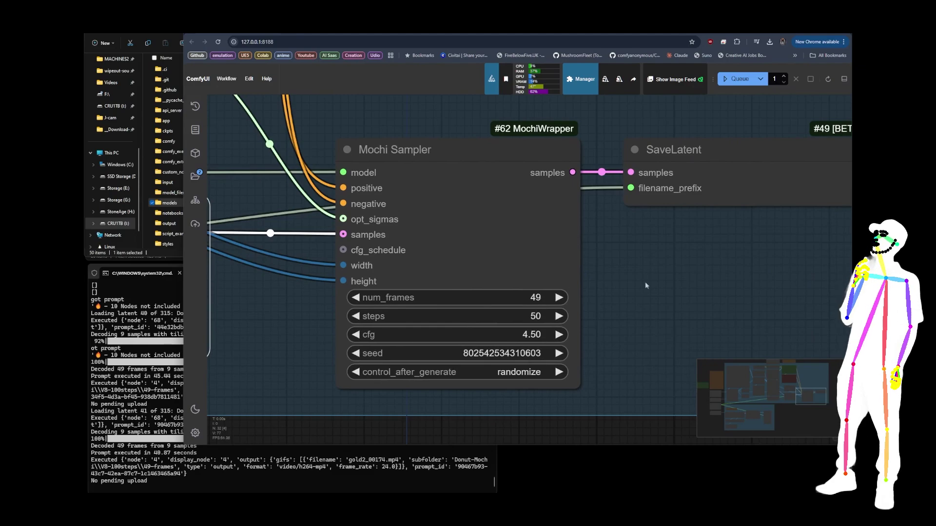
scroll(711, 284, down, 5)
drag(540, 155, 560, 157)
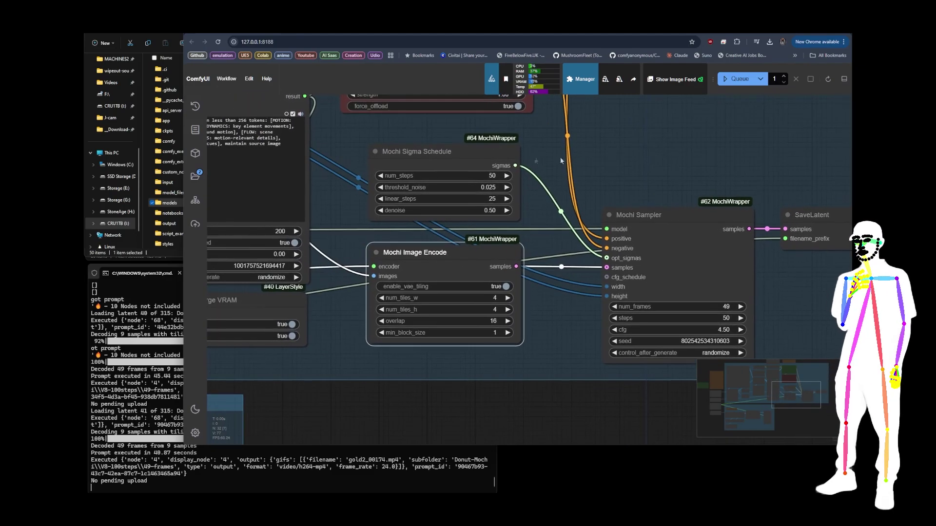
scroll(350, 167, up, 4)
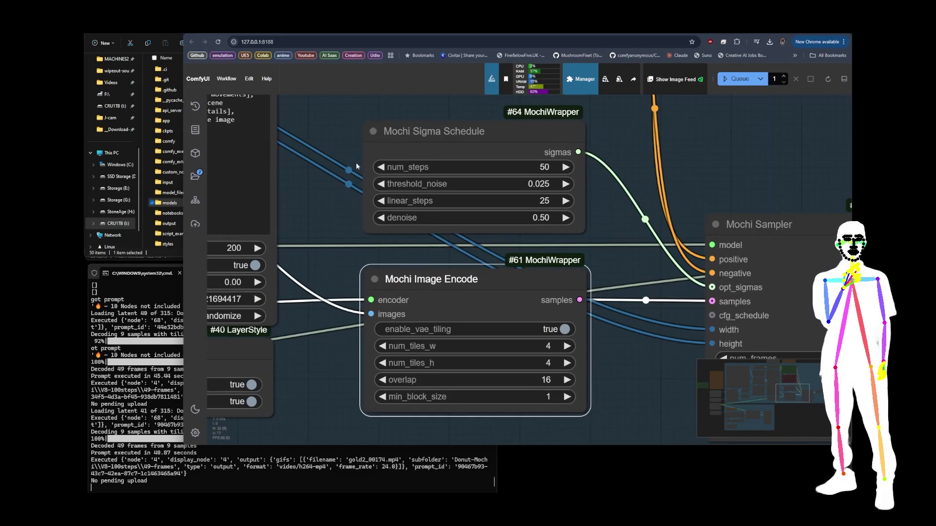
click(470, 129)
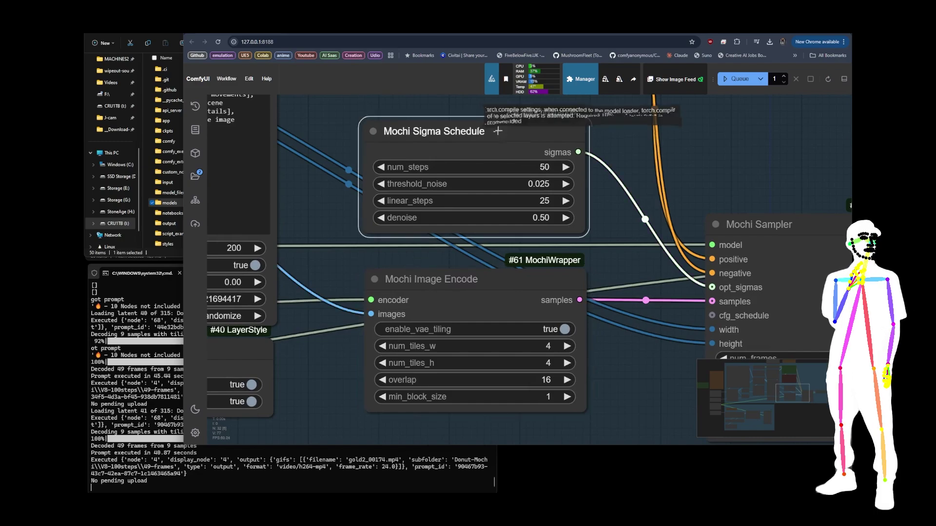
click(671, 159)
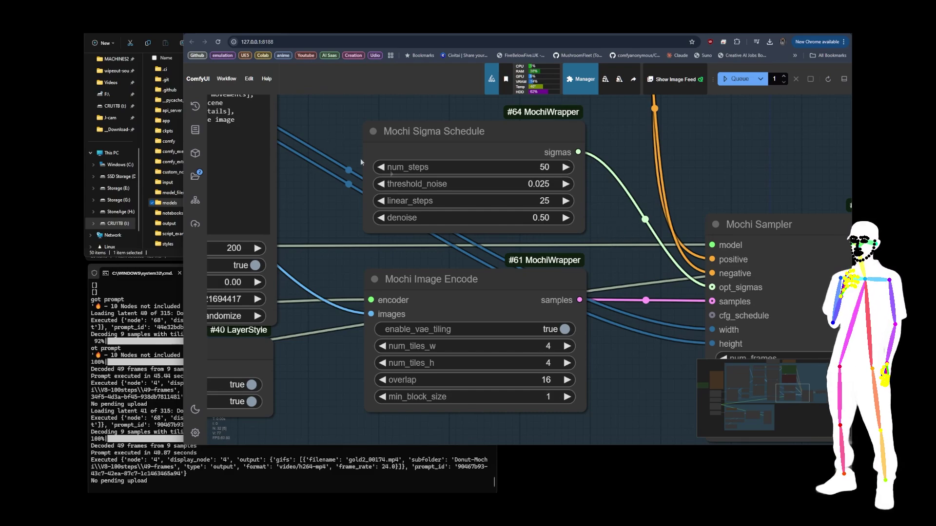
scroll(627, 248, down, 5)
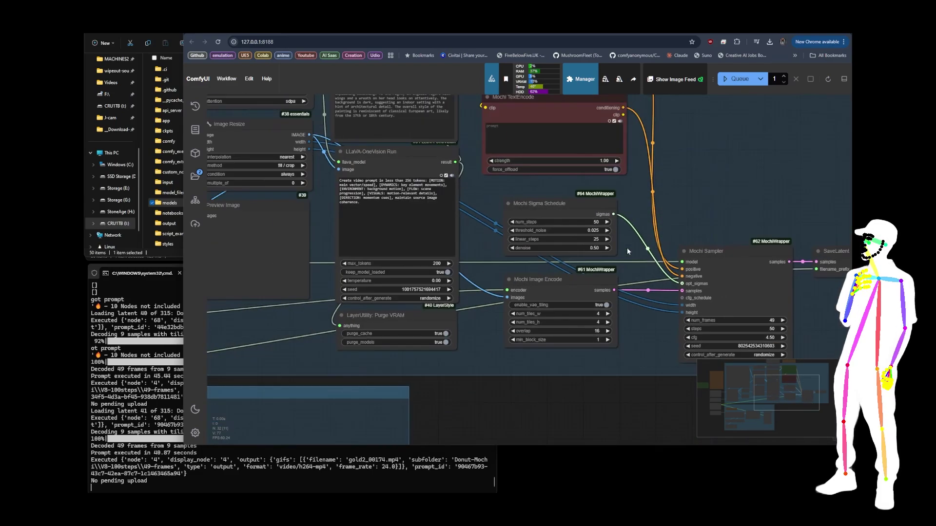
drag(709, 237, 726, 250)
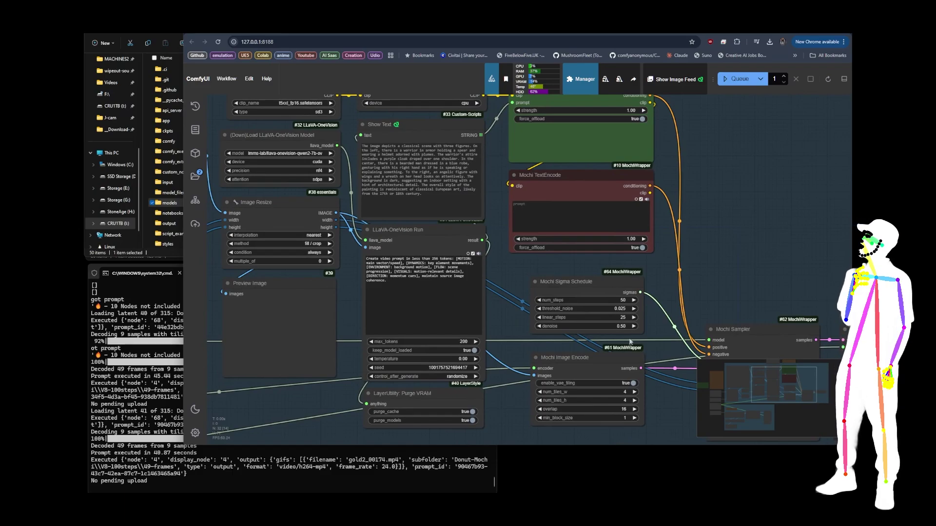
scroll(613, 328, up, 10)
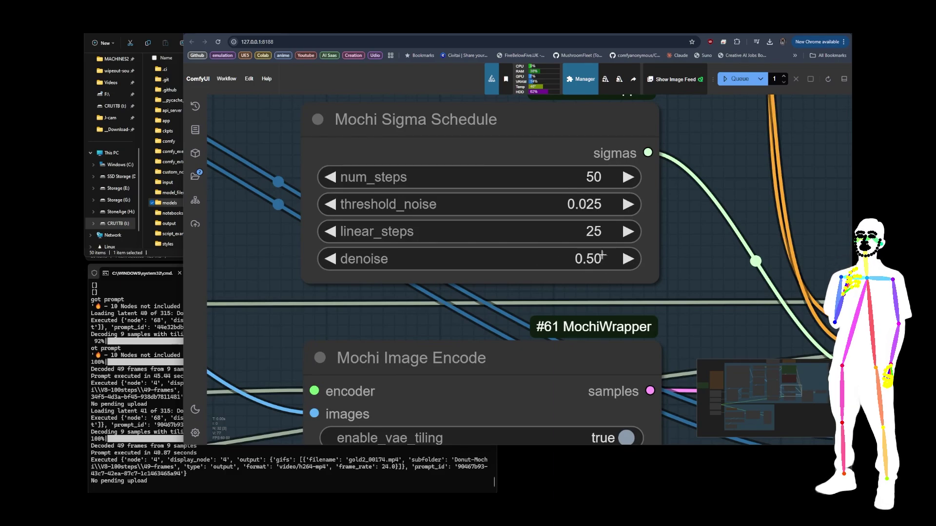
scroll(277, 121, down, 5)
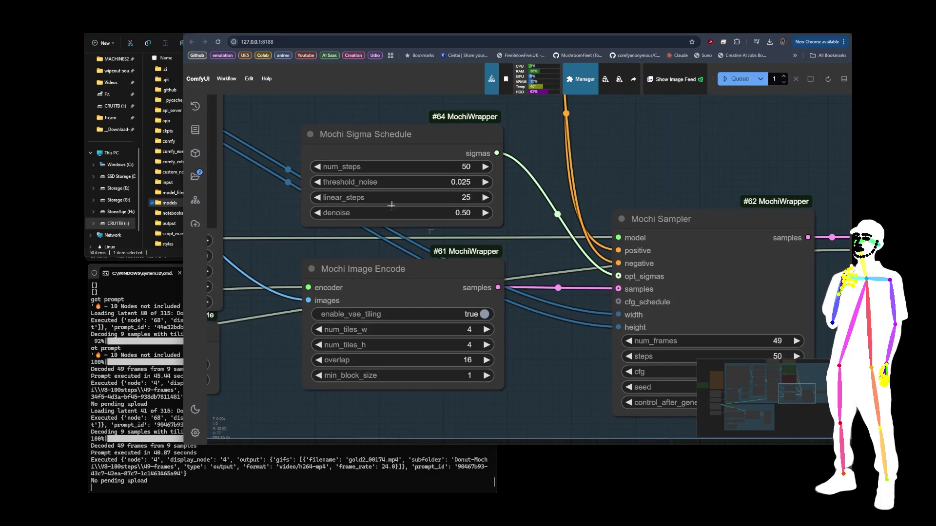
click(452, 150)
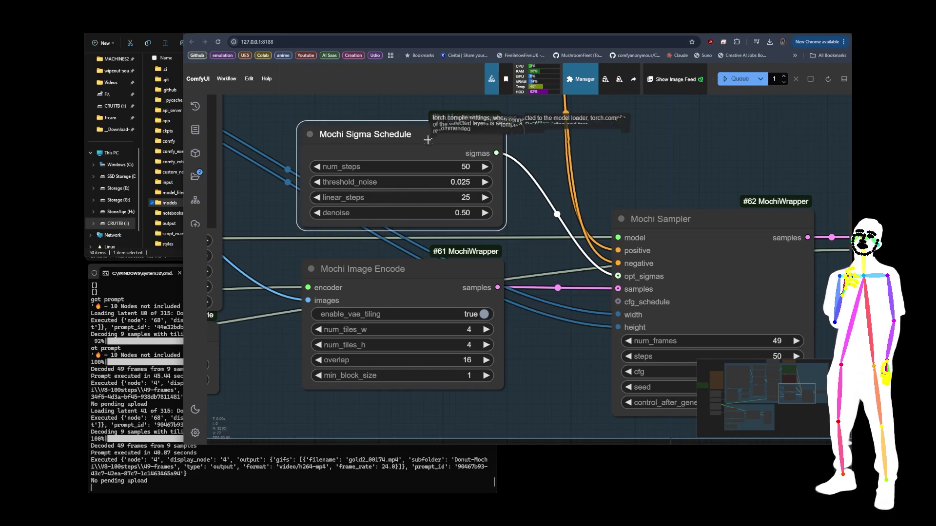
click(601, 168)
scroll(267, 182, down, 3)
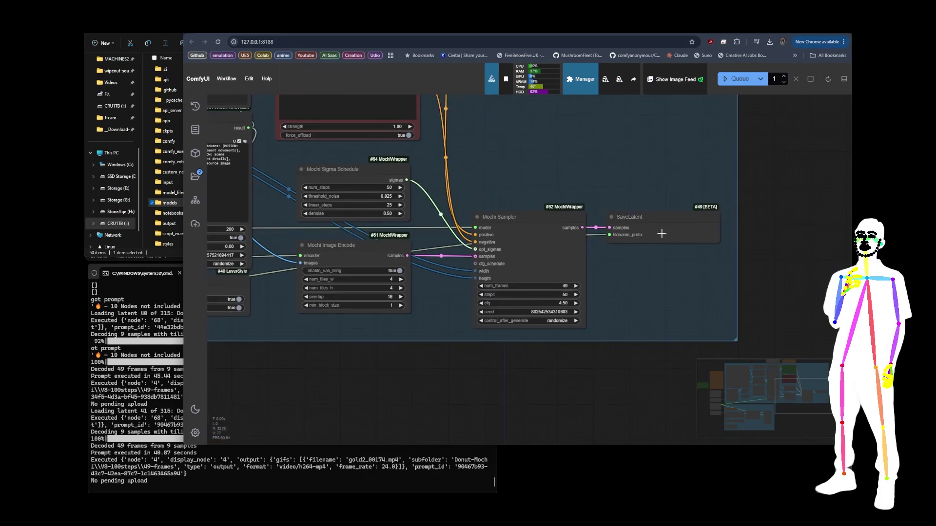
scroll(707, 176, down, 5)
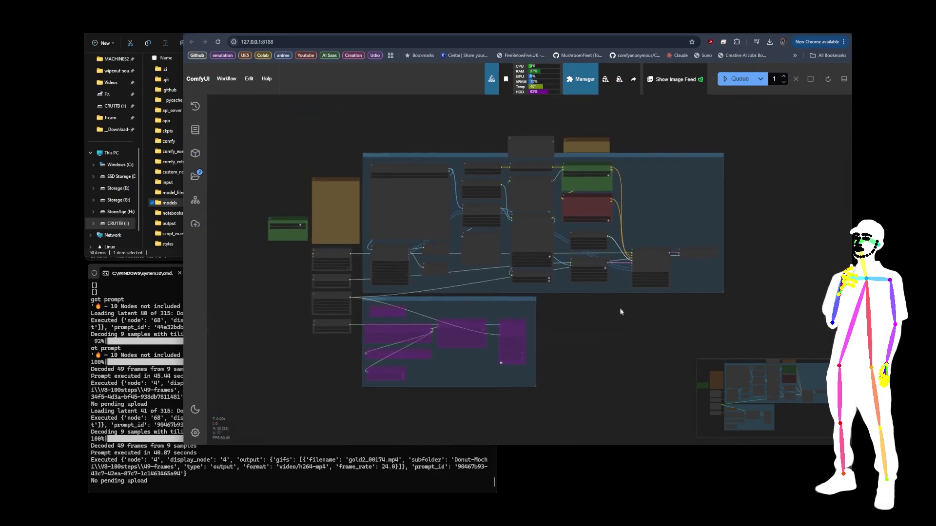
click(299, 225)
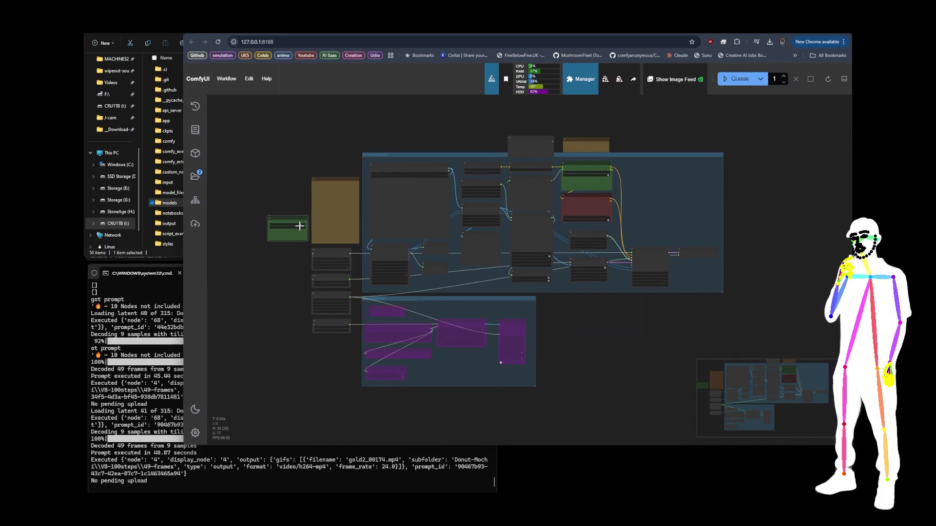
scroll(373, 341, up, 5)
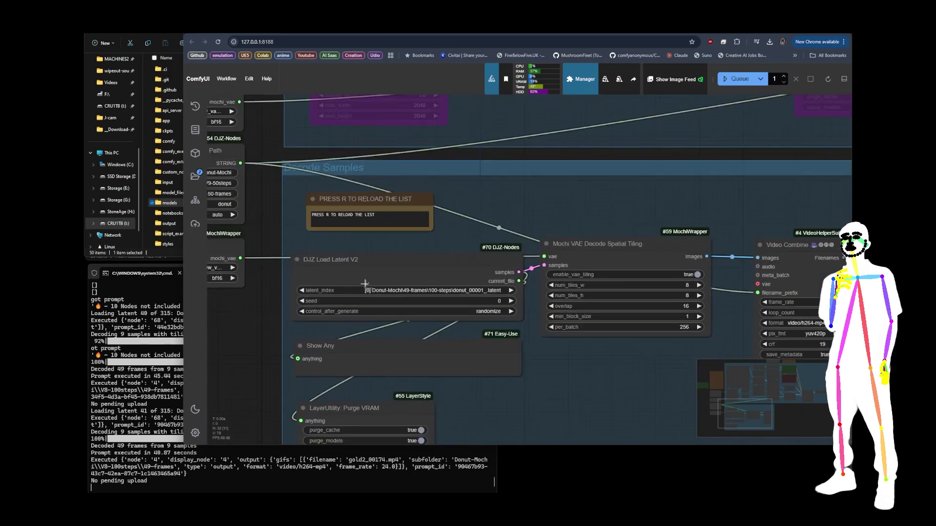
click(407, 273)
scroll(546, 341, down, 2)
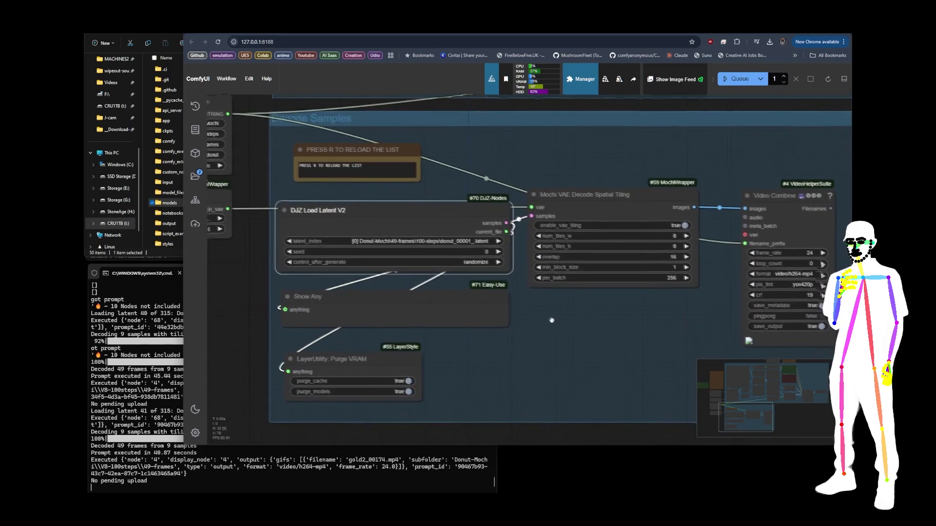
drag(552, 320, 518, 301)
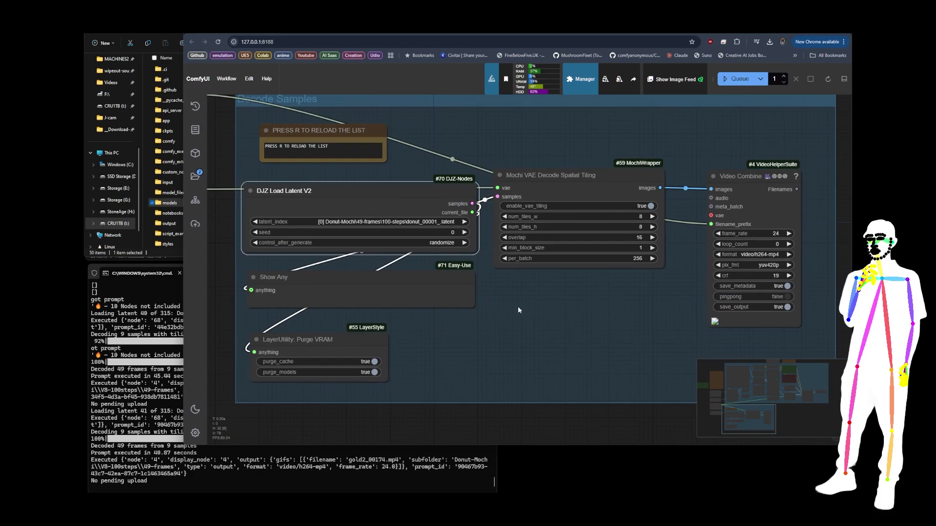
scroll(573, 311, down, 12)
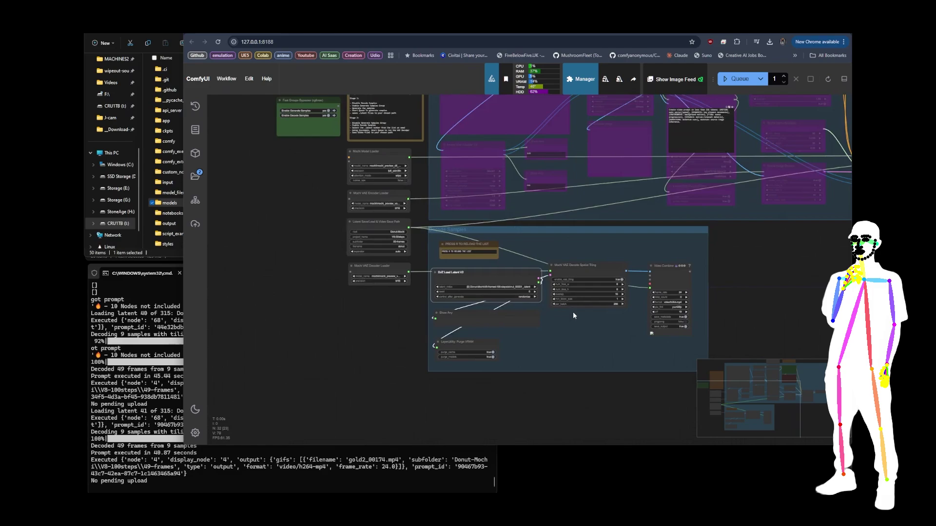
drag(766, 309, 607, 323)
scroll(599, 312, up, 2)
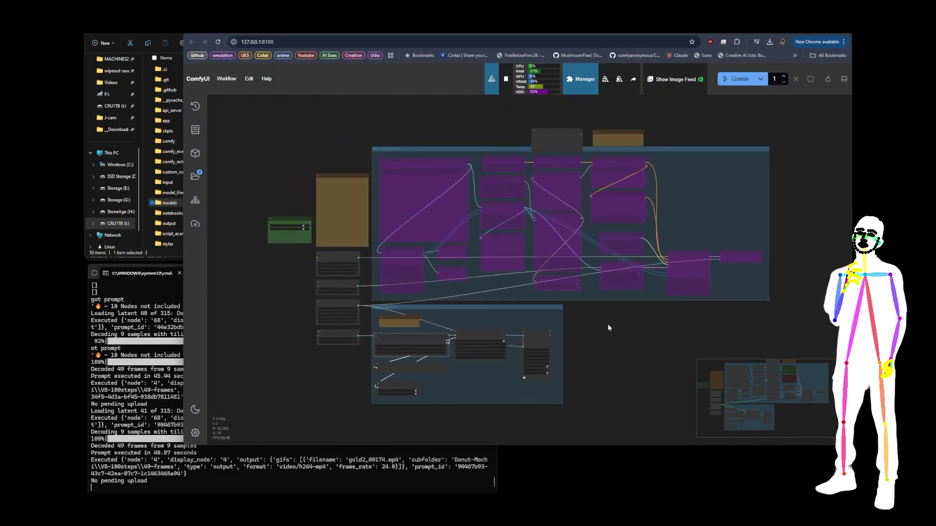
click(304, 229)
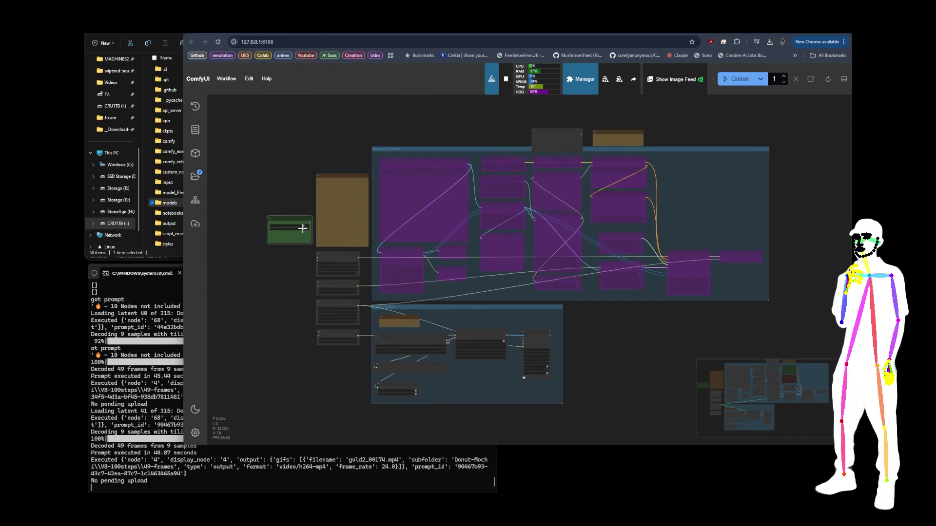
click(303, 225)
click(303, 225)
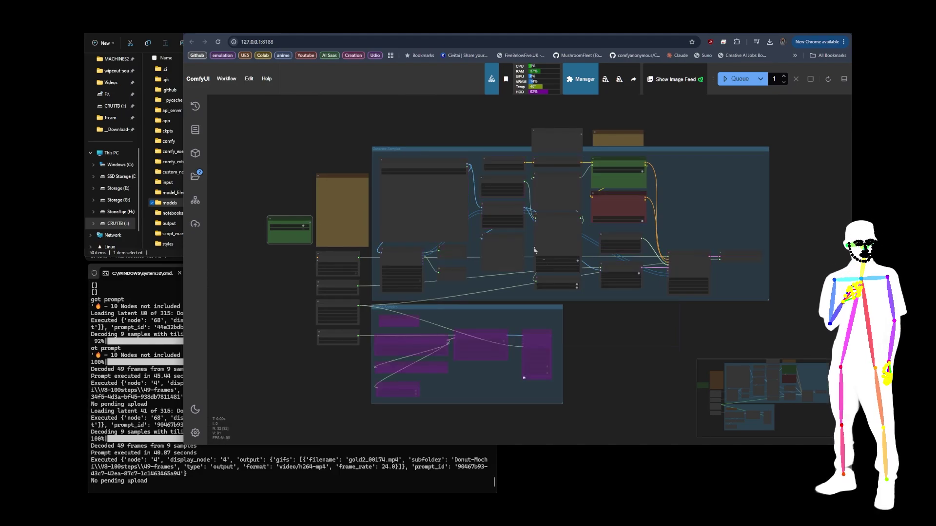
scroll(633, 236, up, 10)
drag(819, 189, 616, 194)
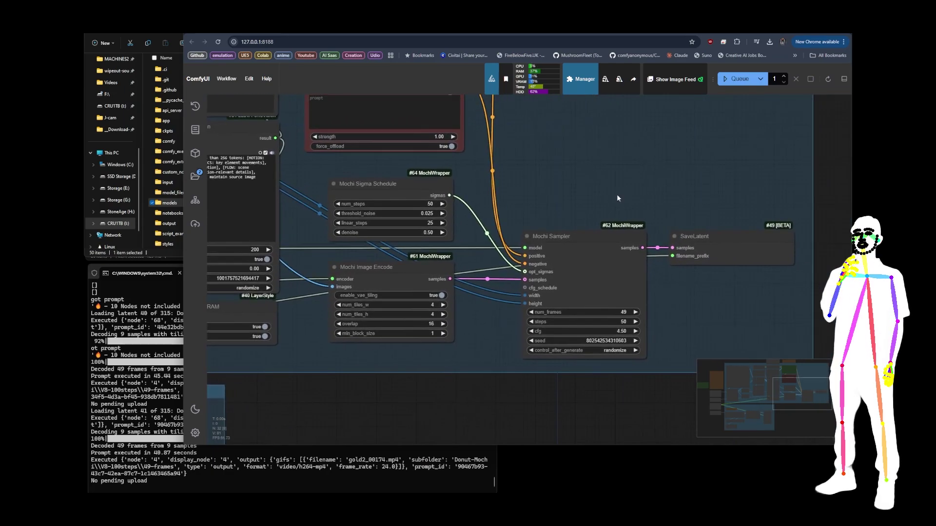
click(379, 199)
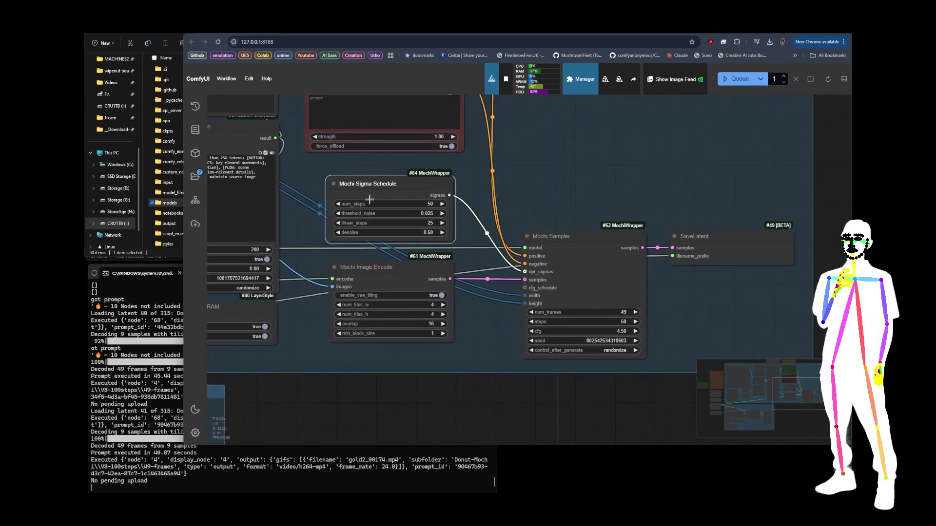
click(381, 280)
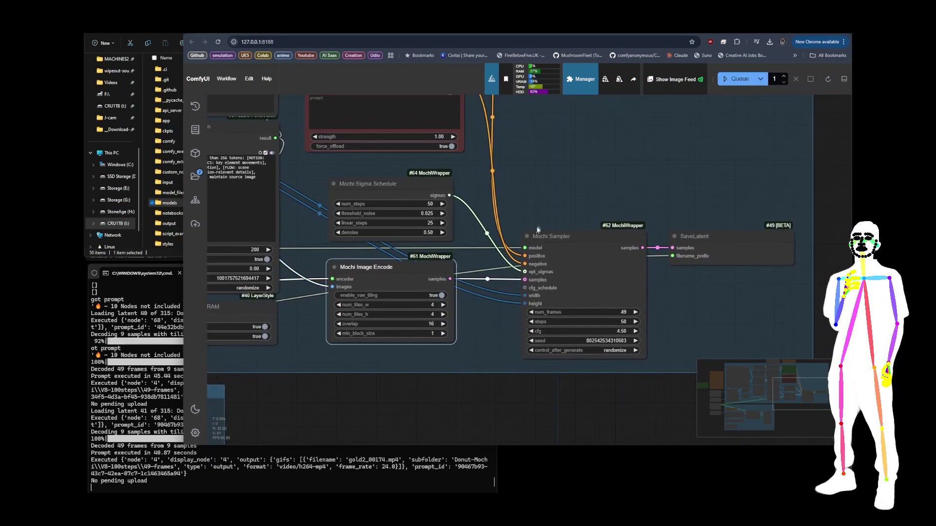
scroll(538, 228, down, 5)
drag(580, 183, 710, 190)
scroll(435, 351, up, 5)
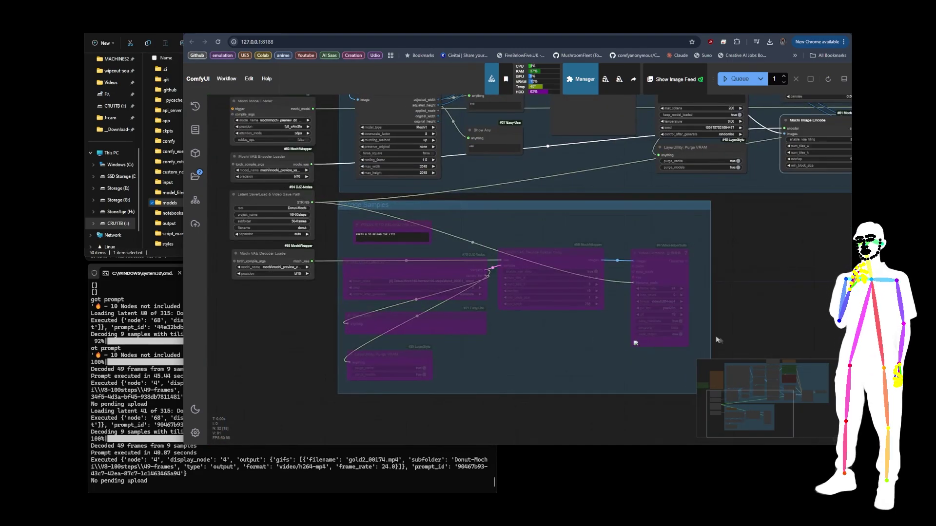
scroll(723, 340, down, 6)
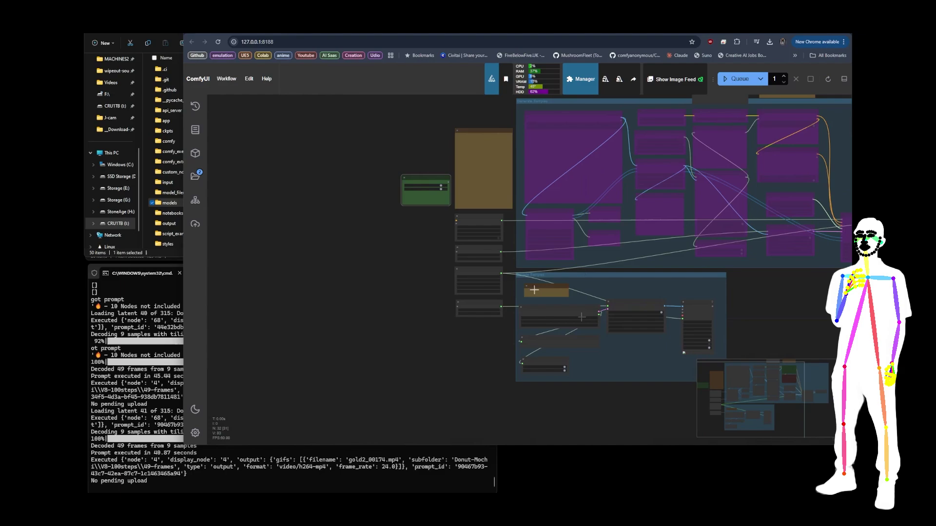
scroll(438, 246, up, 6)
Step: Nudge the DJZ Load Latent V2 node slightly upward within the Decode Samples group
click(443, 236)
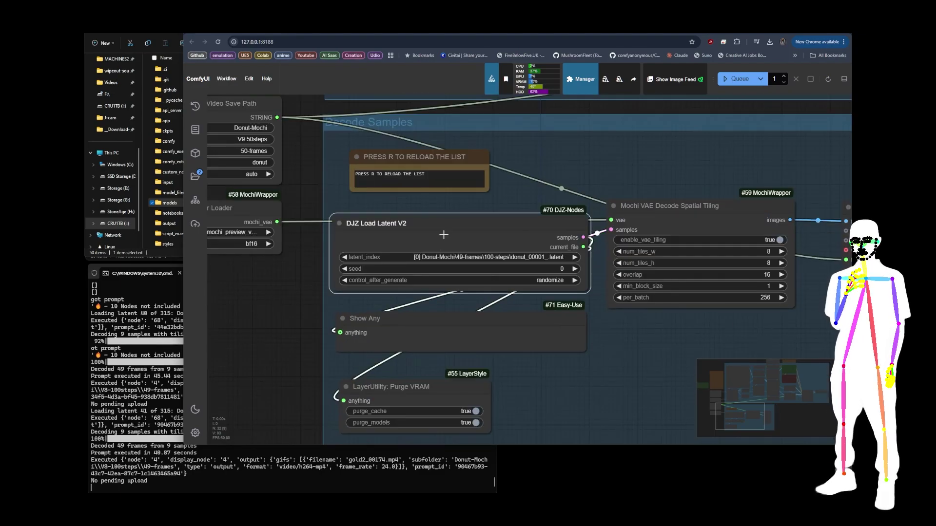
drag(450, 235, 452, 229)
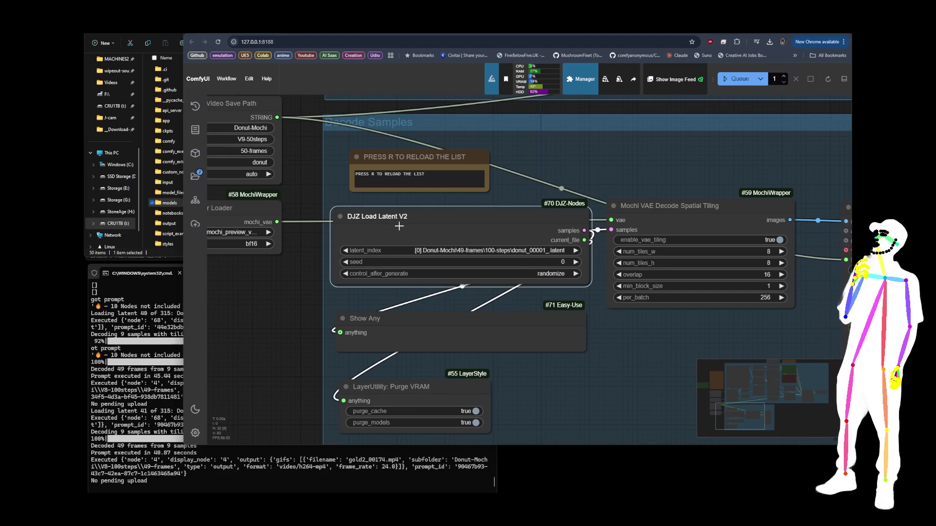
scroll(276, 290, down, 5)
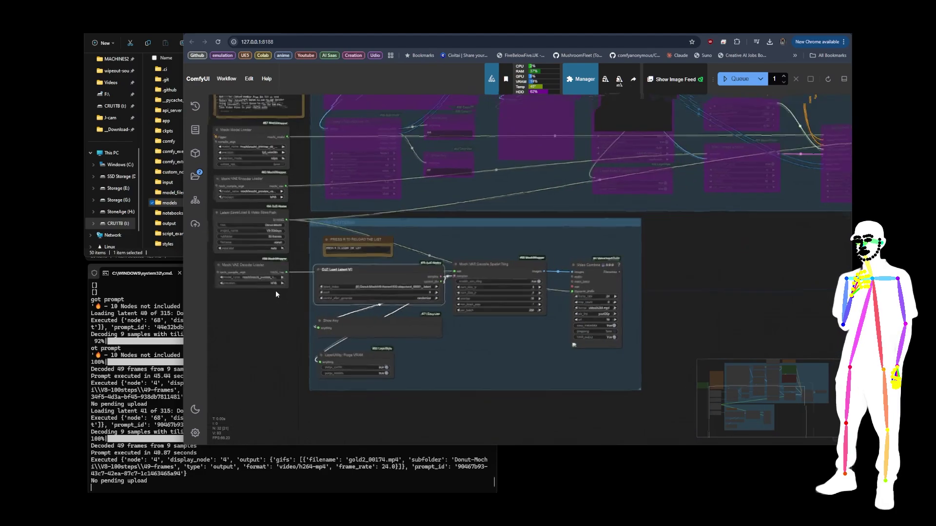
scroll(612, 291, down, 4)
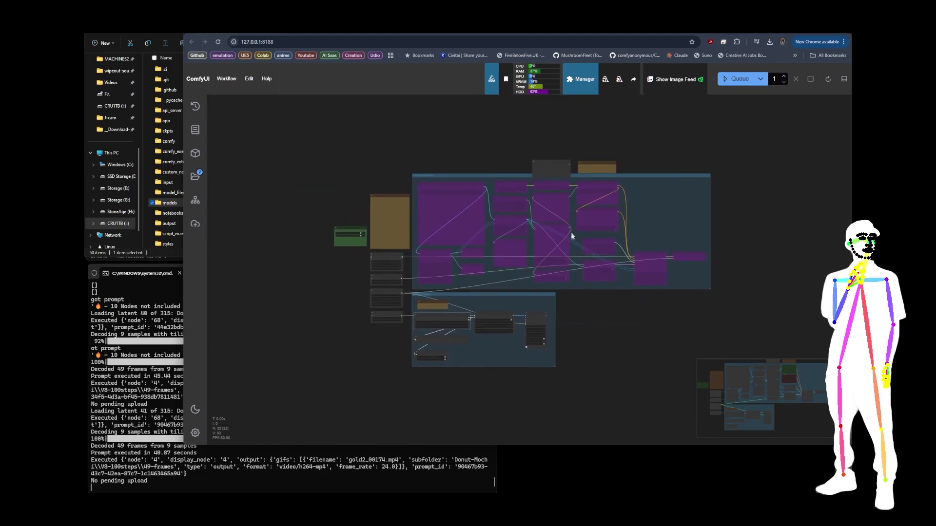
scroll(571, 242, up, 3)
drag(591, 328, 615, 329)
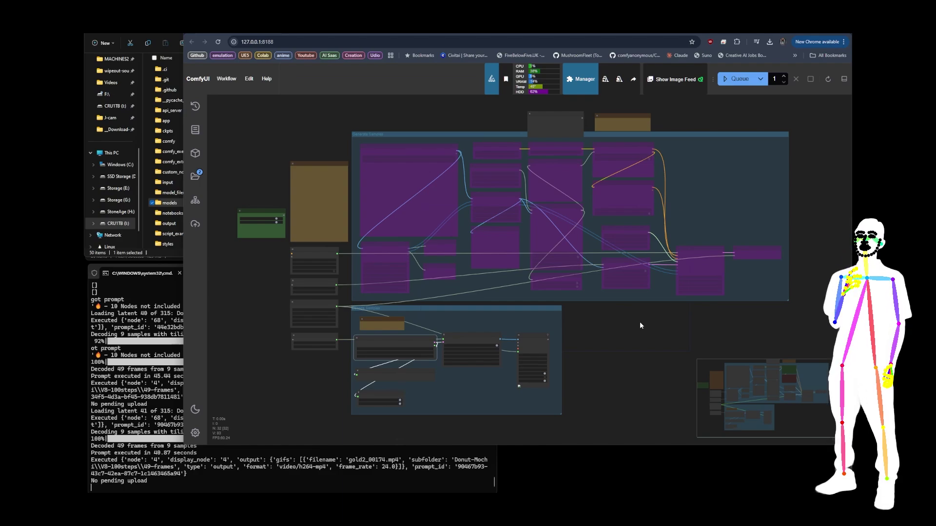
click(277, 222)
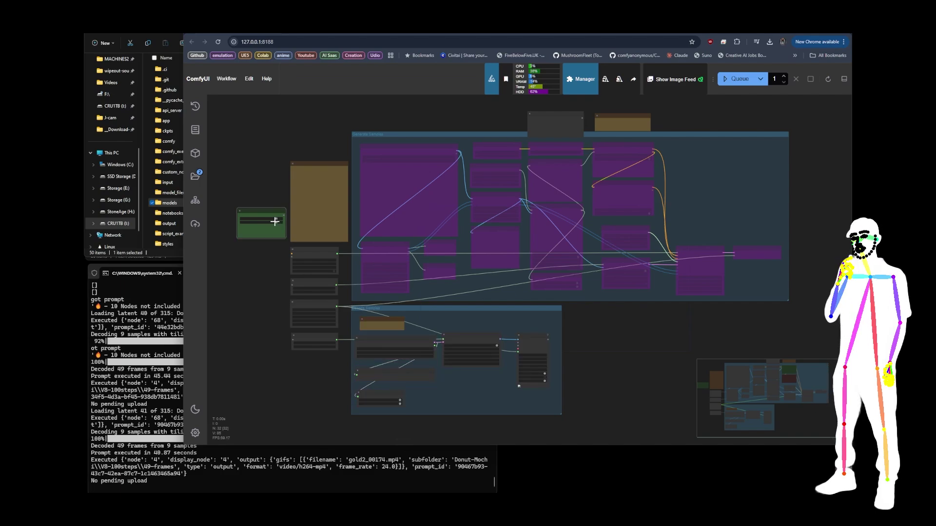
click(276, 220)
click(276, 220)
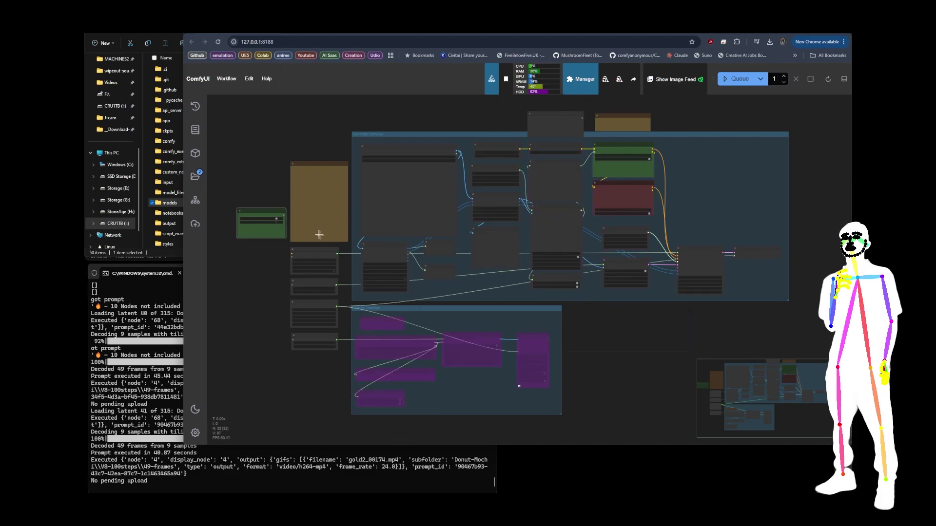
scroll(370, 156, up, 5)
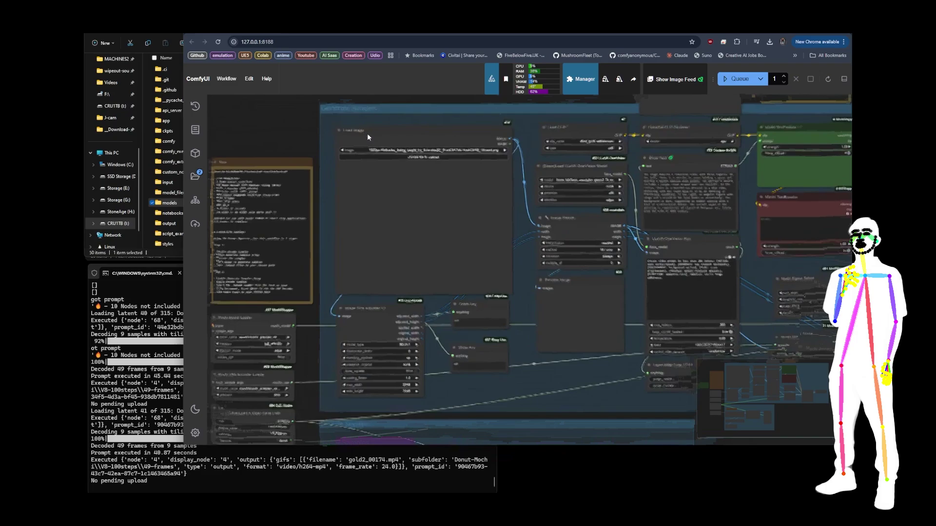
scroll(229, 129, down, 5)
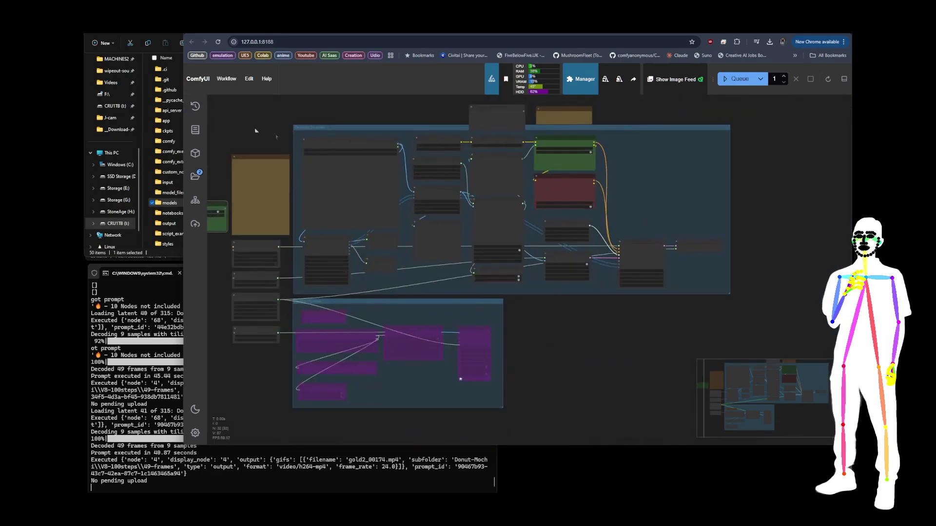
scroll(674, 194, up, 5)
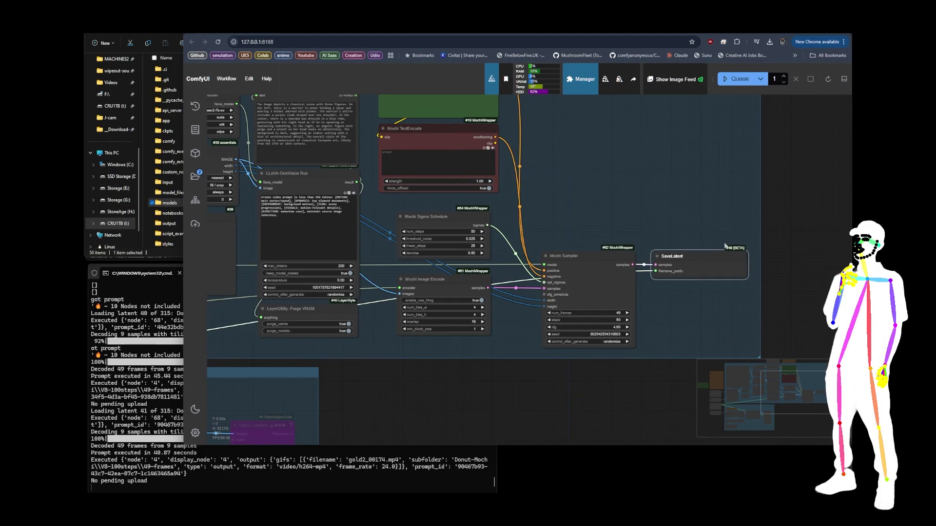
scroll(625, 330, down, 5)
drag(625, 330, 637, 307)
key(ctrl+b)
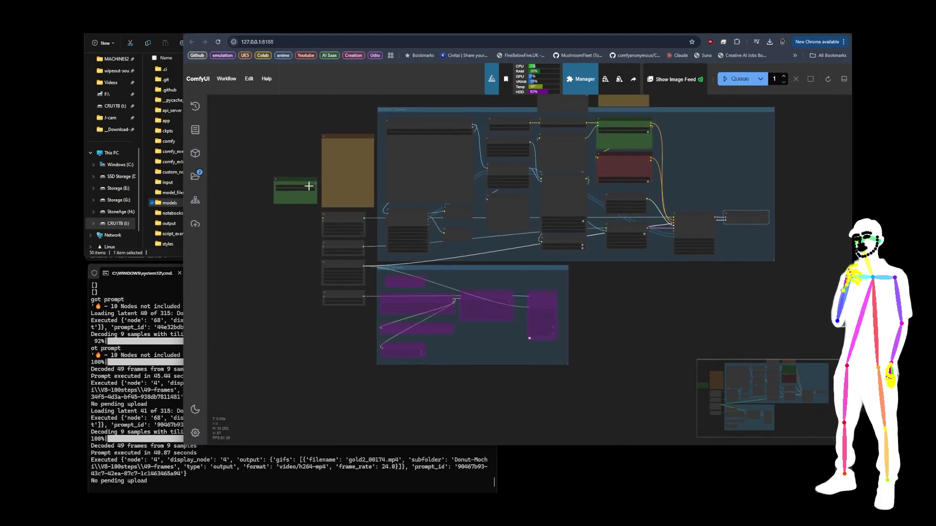
click(309, 190)
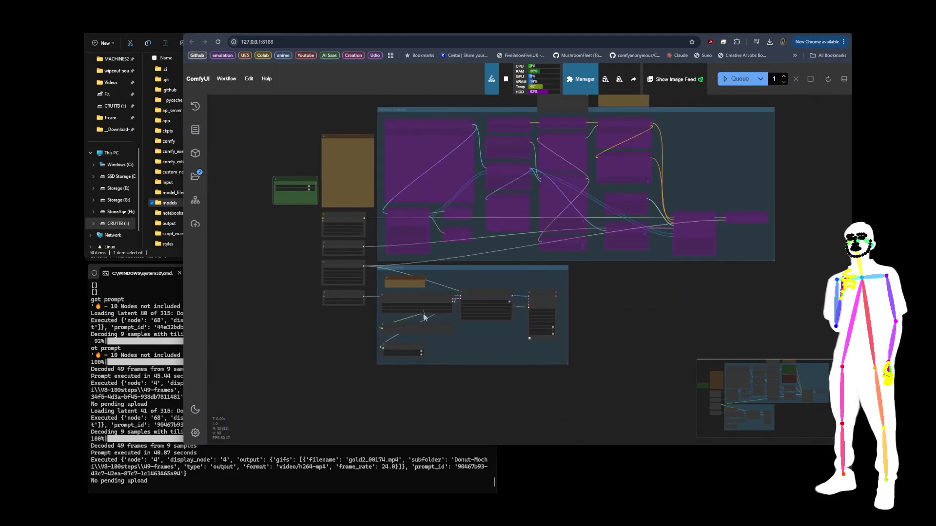
scroll(424, 316, up, 4)
scroll(430, 309, up, 3)
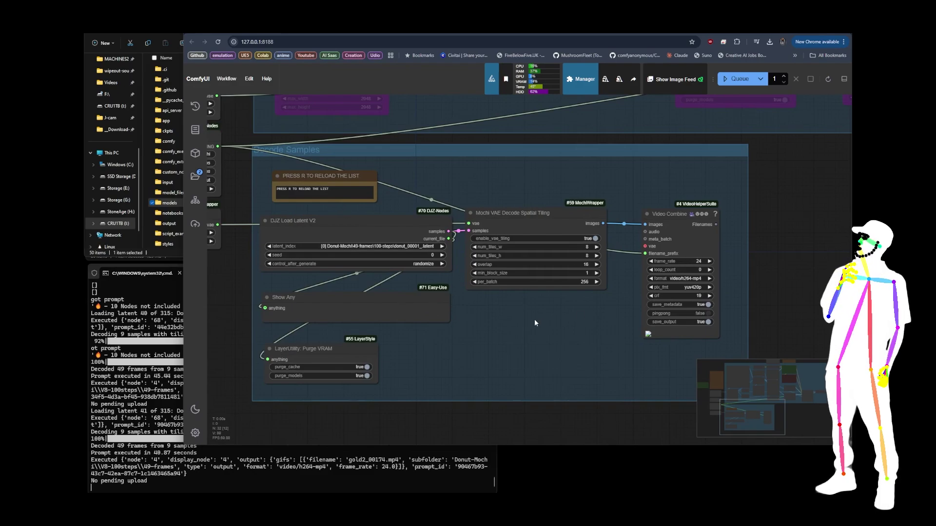
scroll(534, 319, down, 5)
drag(710, 317, 641, 317)
scroll(641, 324, left, 3)
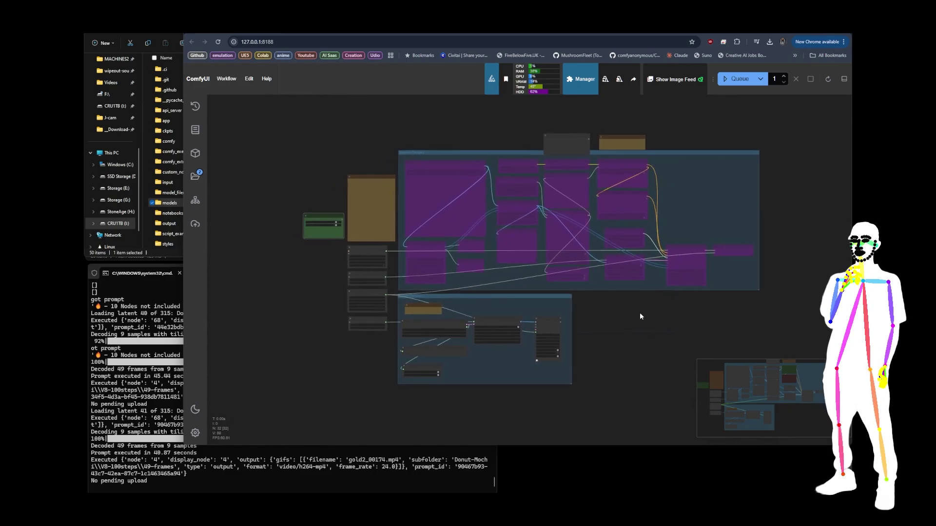